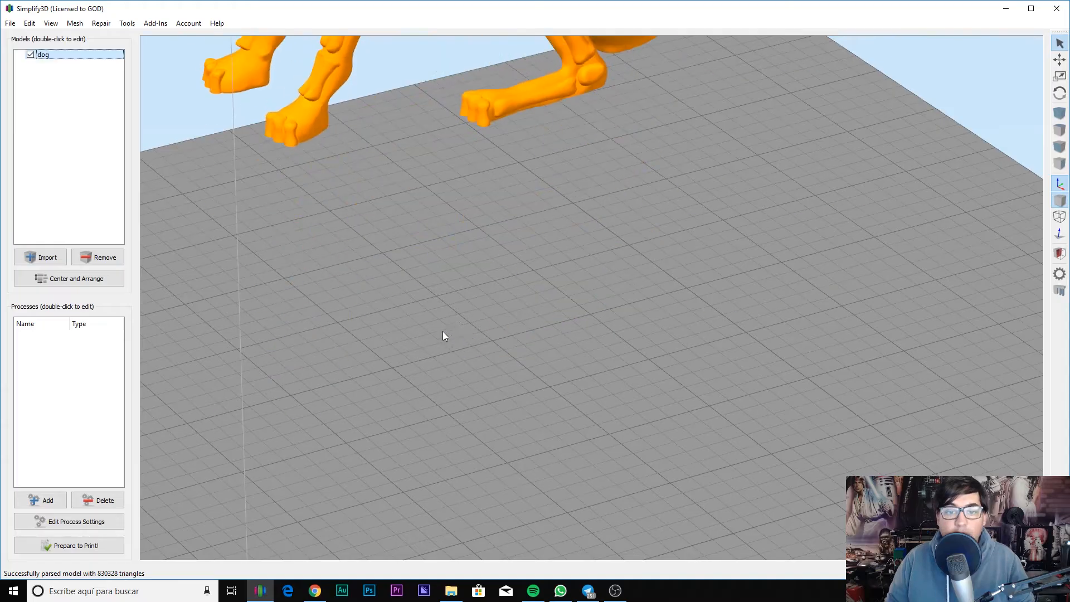
Step: Zoom out and orbit the view so the dog stands fully visible at the centre of the print bed
scroll(610, 390, "down", 10)
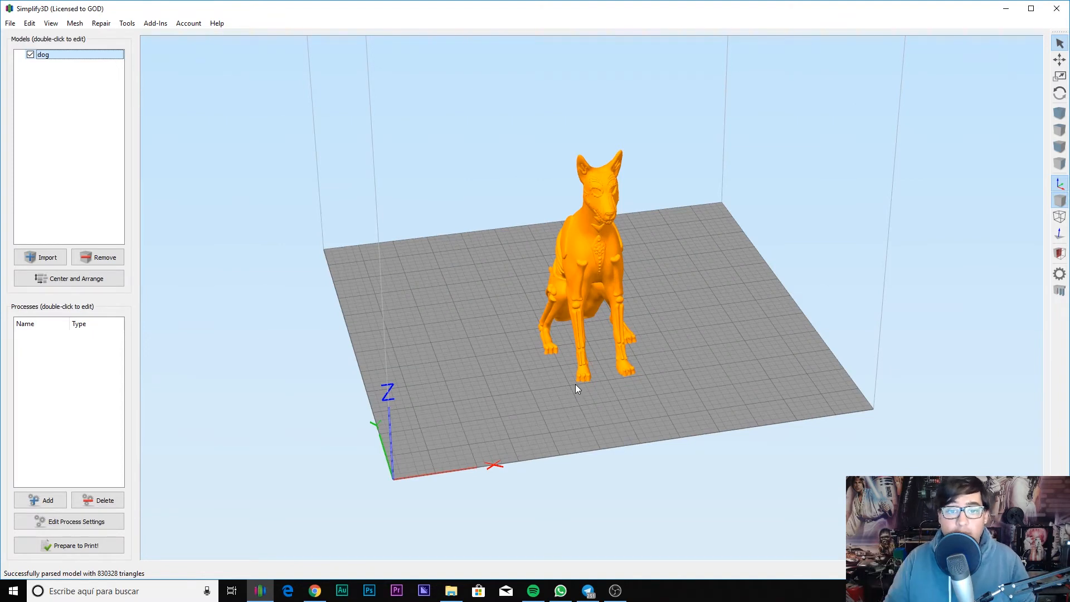
left_click_drag(447, 312, 603, 343)
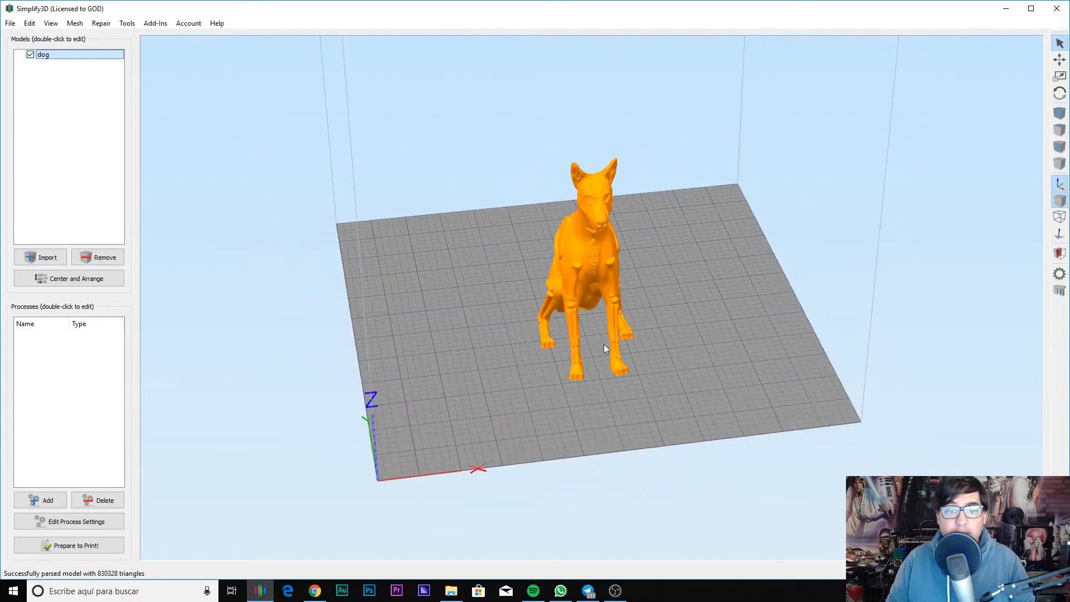
Step: Add a new process, switch its profile to Default, and decline saving the CR-10 profile changes
left_click(41, 501)
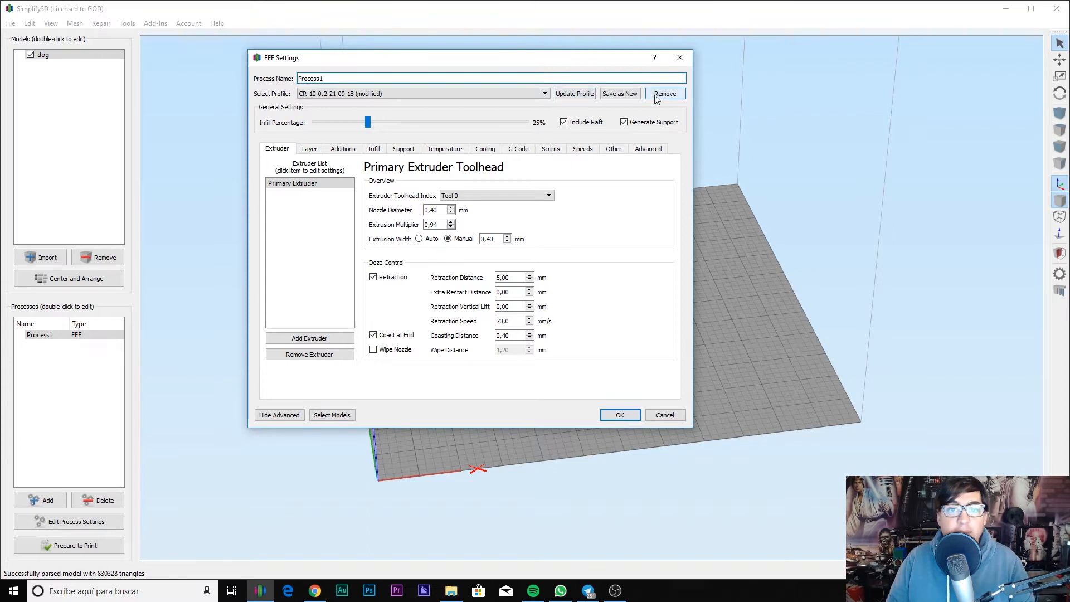
left_click(424, 93)
left_click(420, 95)
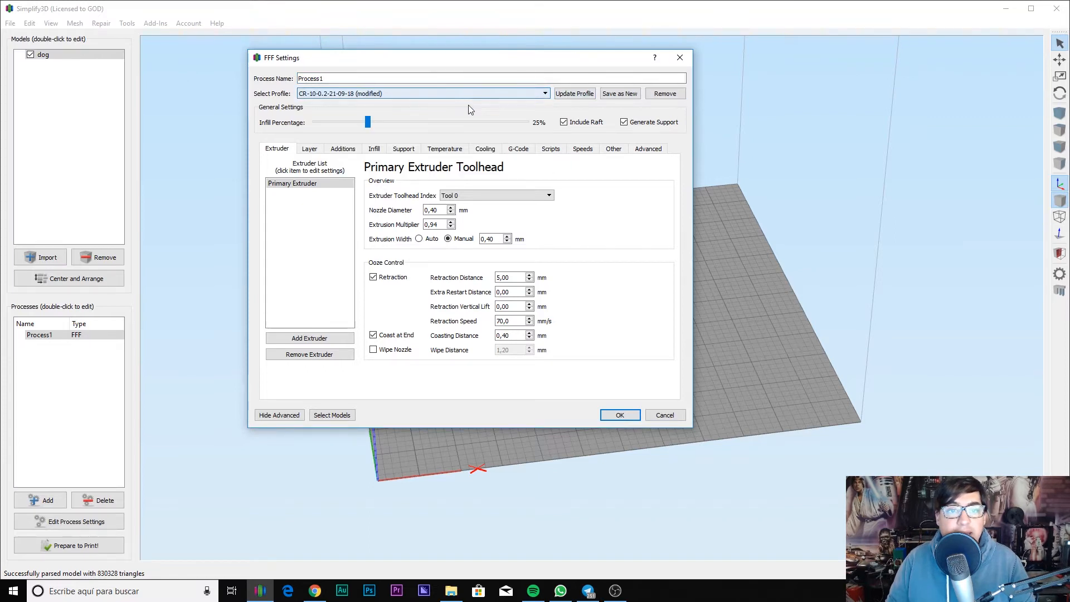
left_click_drag(336, 122, 362, 118)
left_click(363, 96)
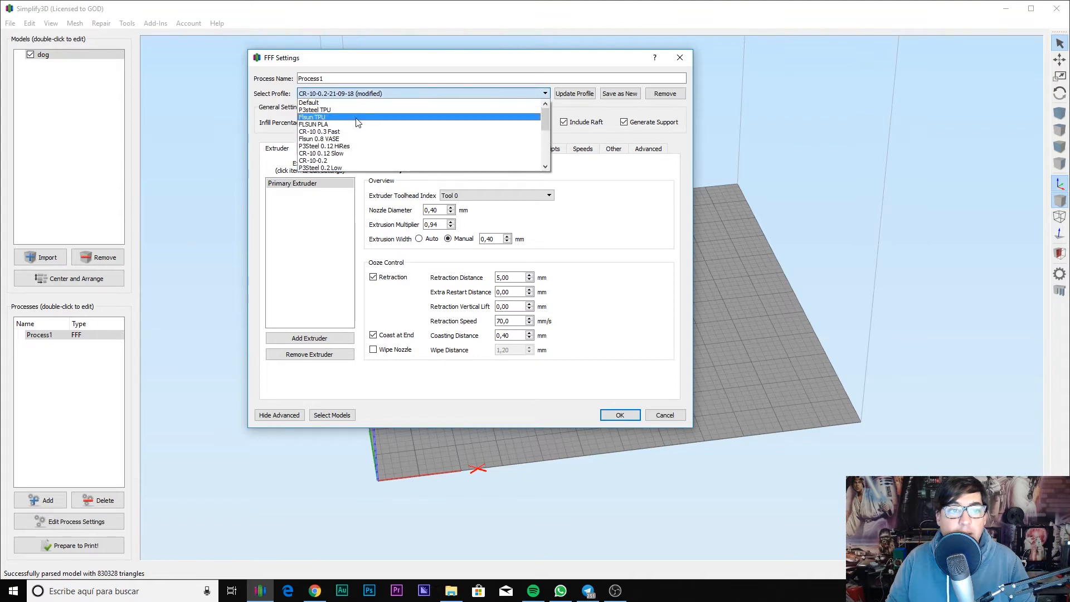
left_click(350, 103)
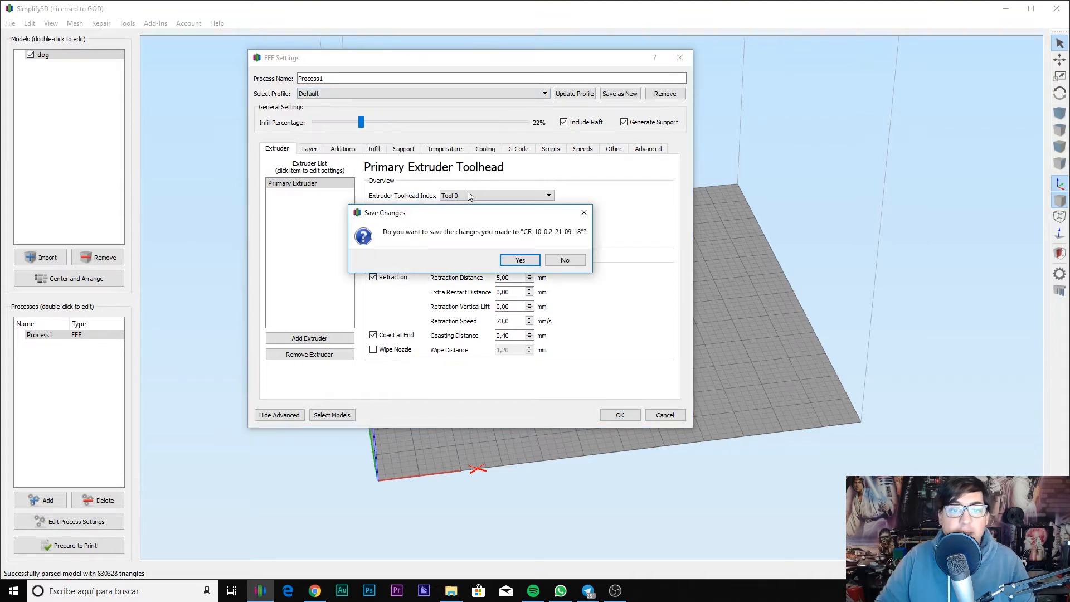
left_click(563, 260)
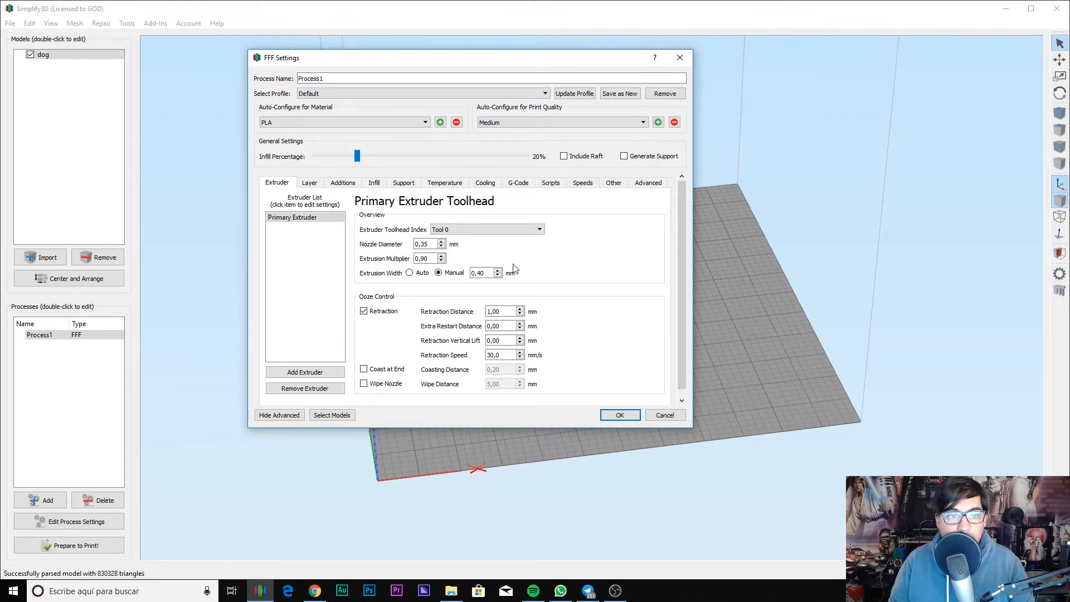
left_click(296, 416)
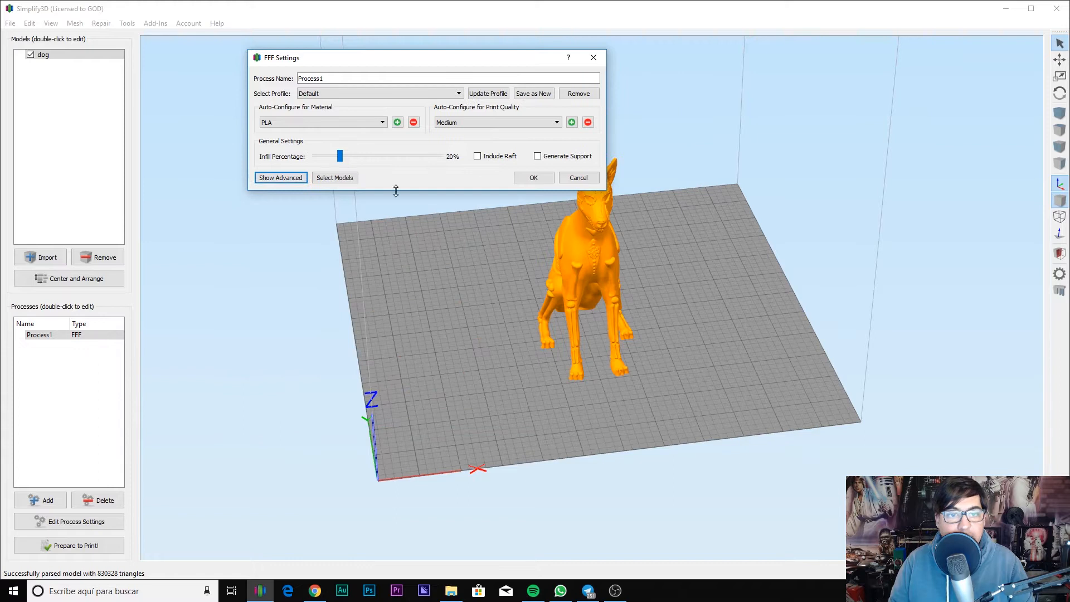
left_click_drag(409, 59, 507, 116)
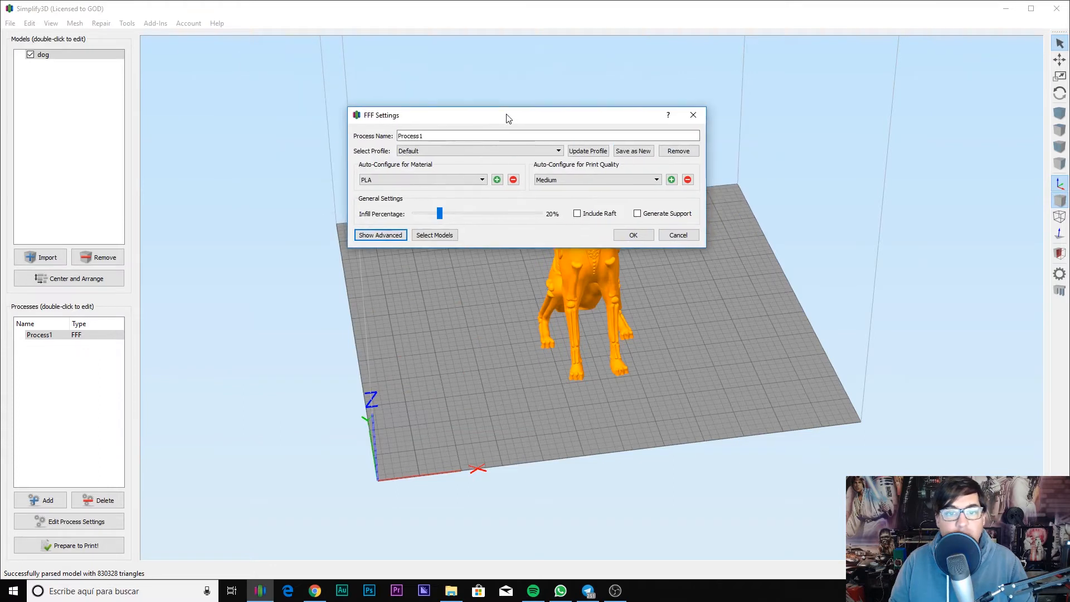
left_click(383, 237)
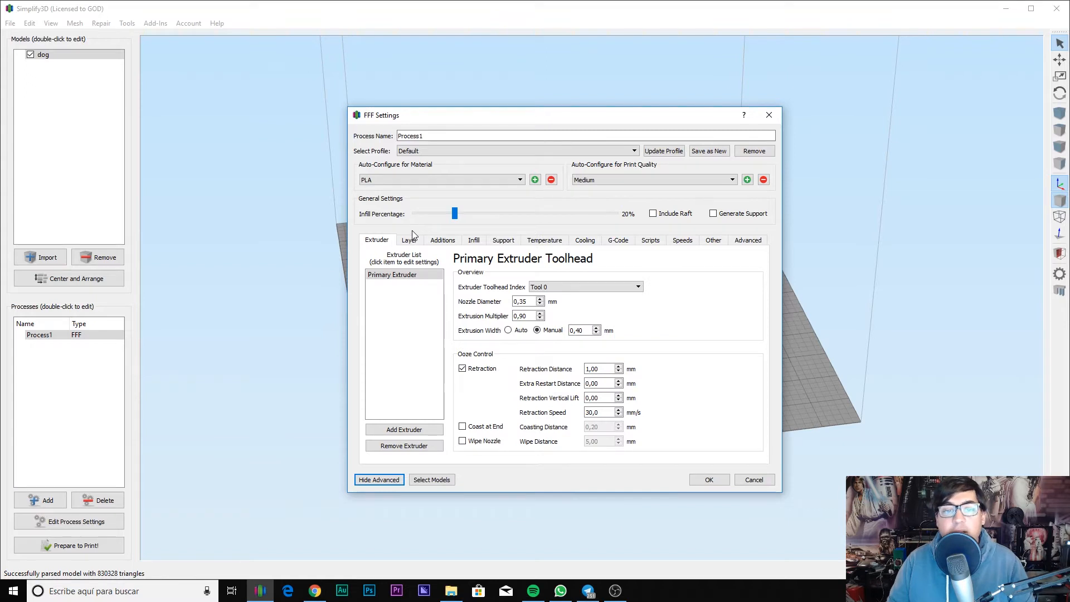
left_click(514, 302)
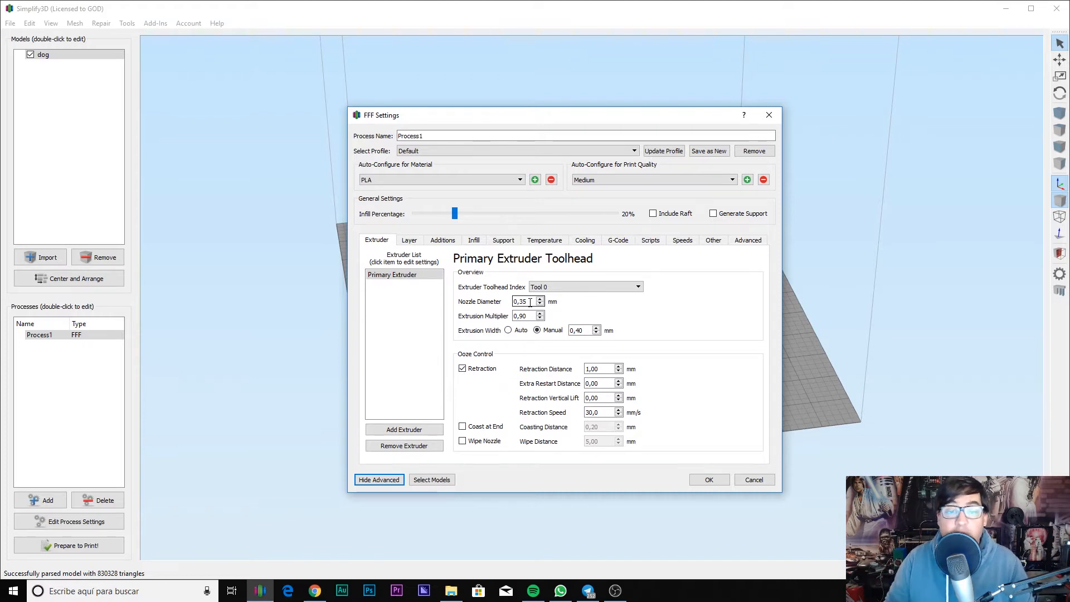
double_click(524, 302)
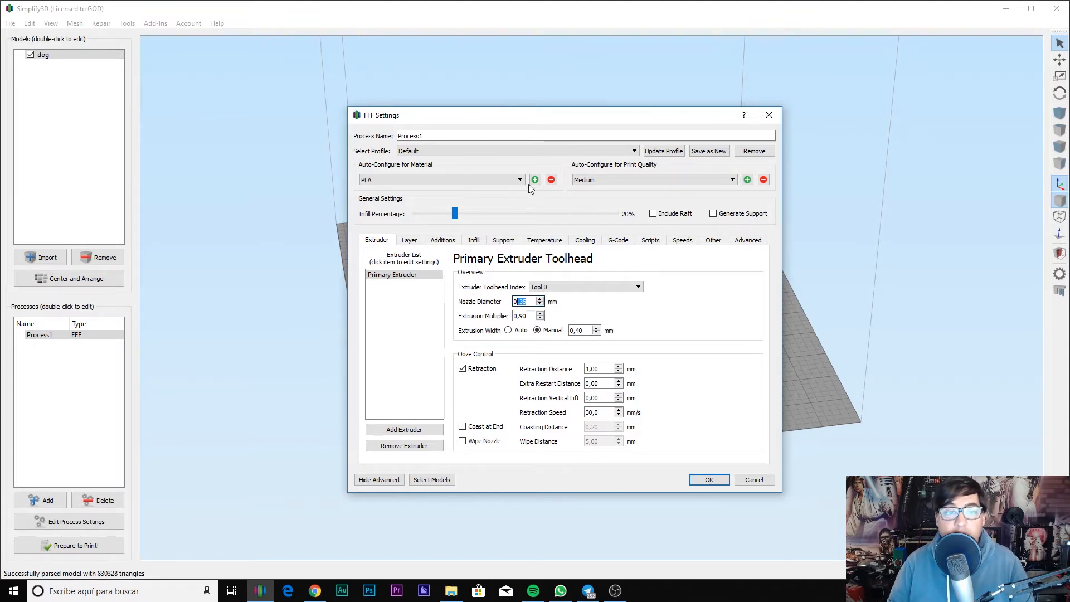
left_click(448, 178)
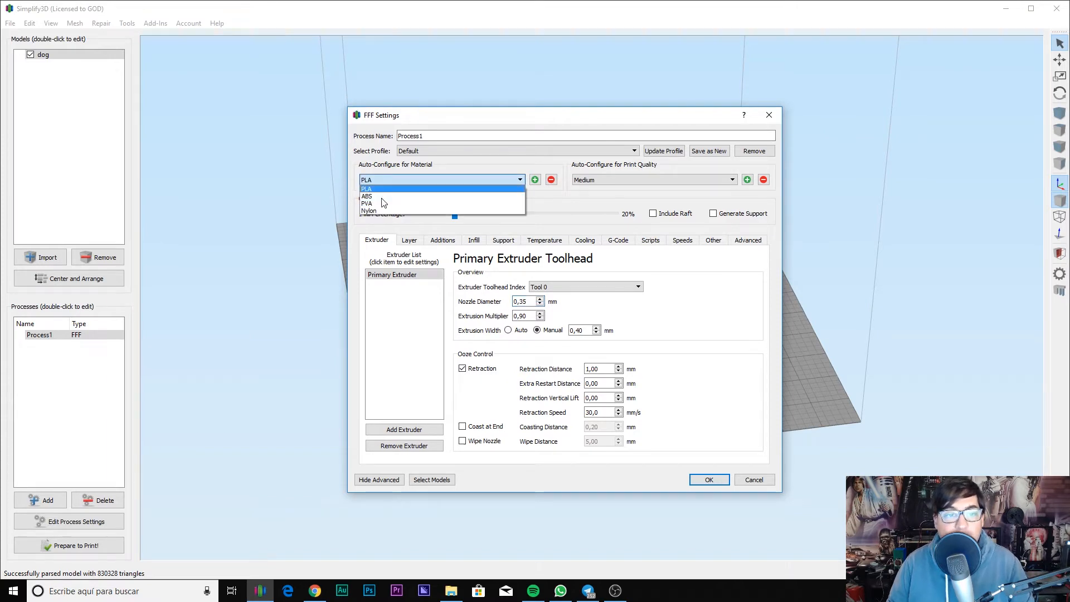
left_click(541, 200)
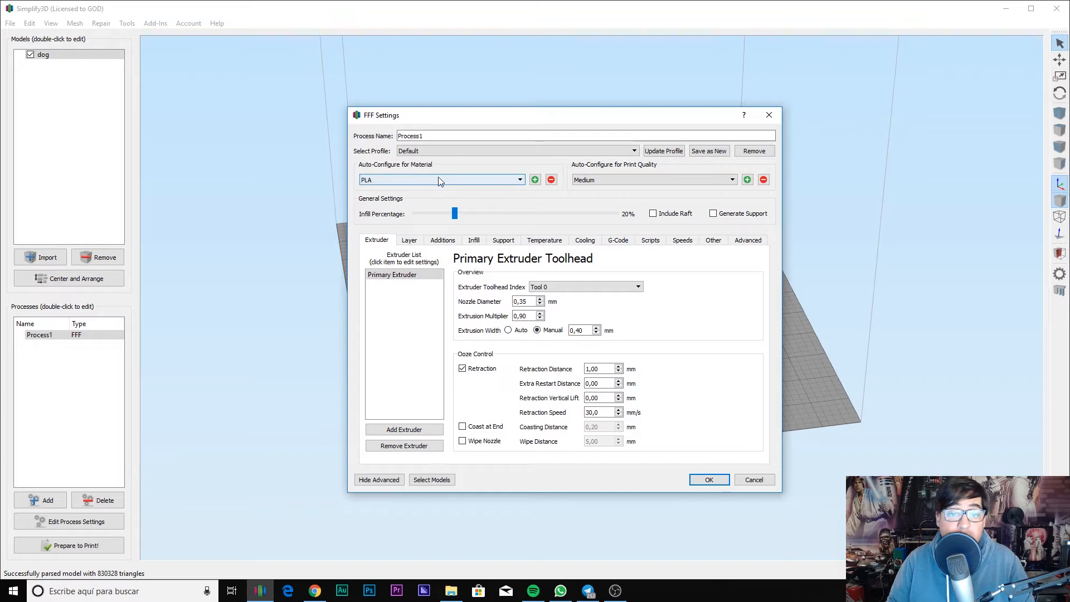
left_click(587, 180)
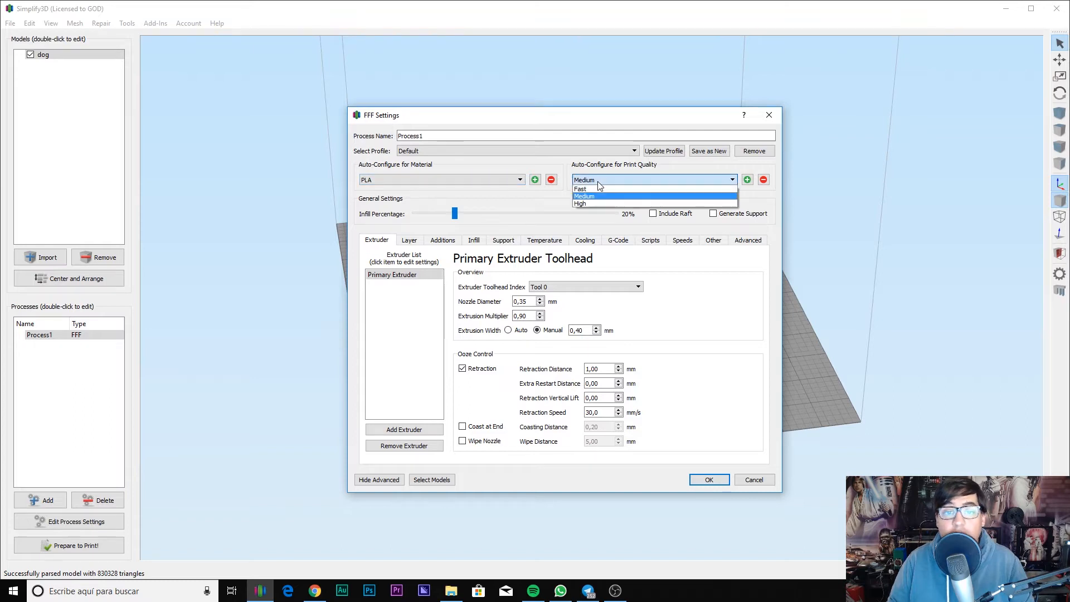
left_click(536, 199)
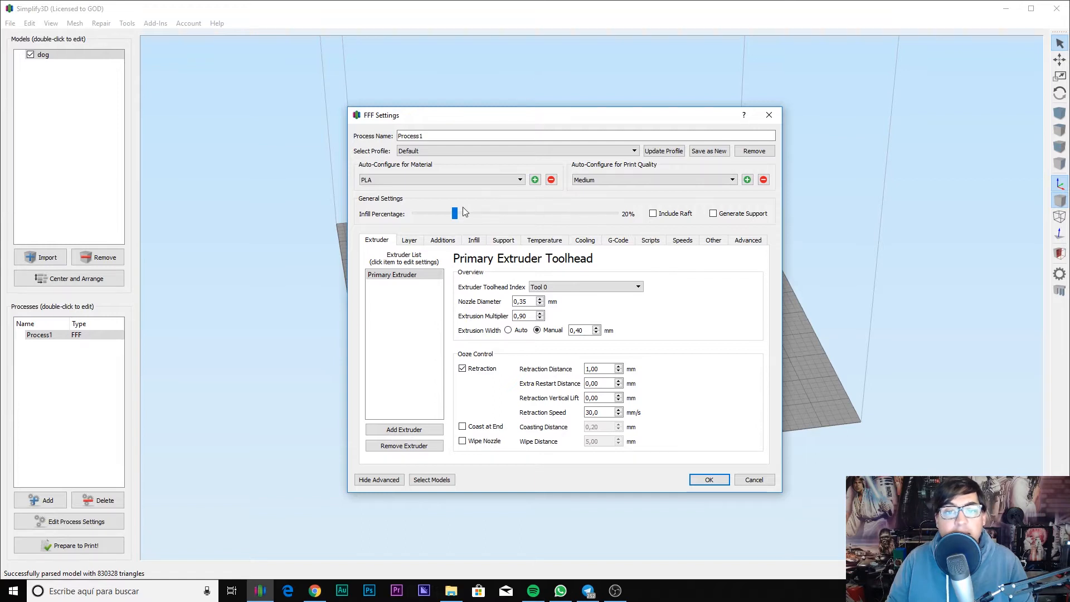
Step: Save the settings as a new profile named 'Perfil Video Youtube', correcting the typo in the name
left_click(699, 151)
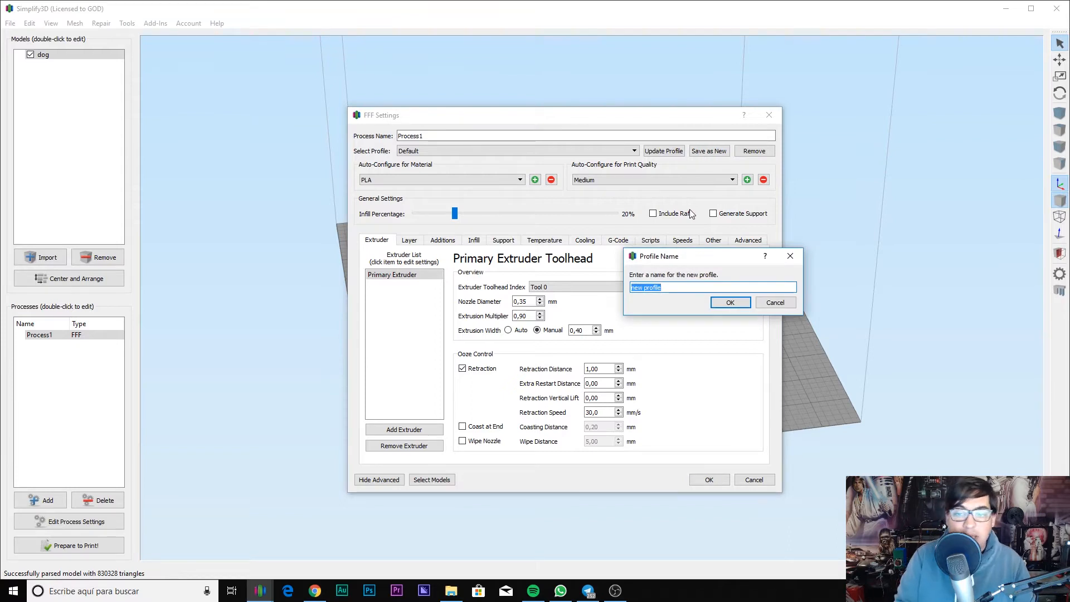
key("BackSpace")
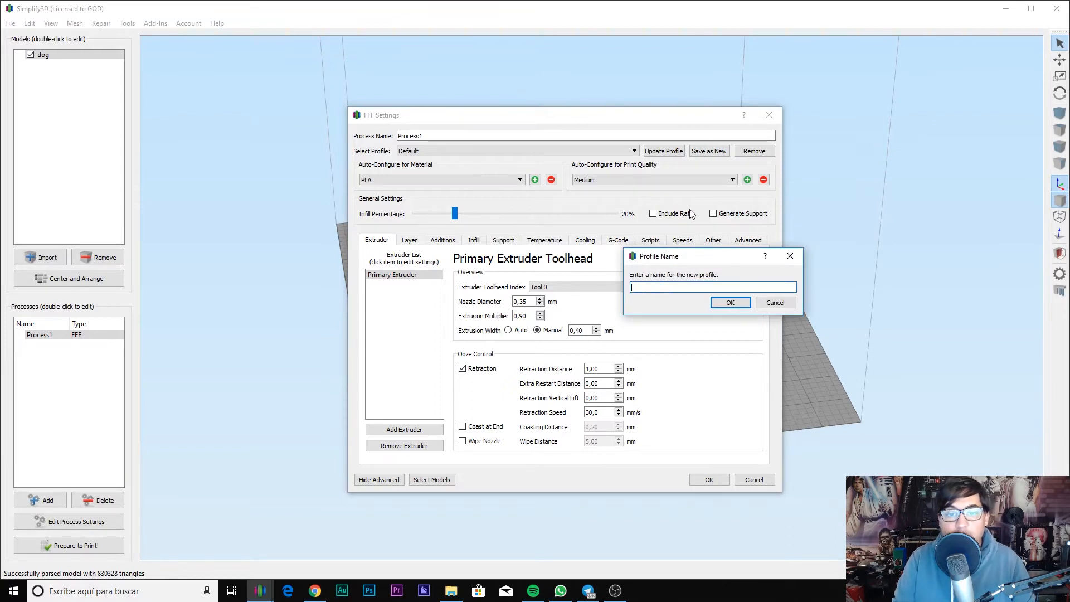
key("BackSpace")
key("BackSpace")
key("BackSpace")
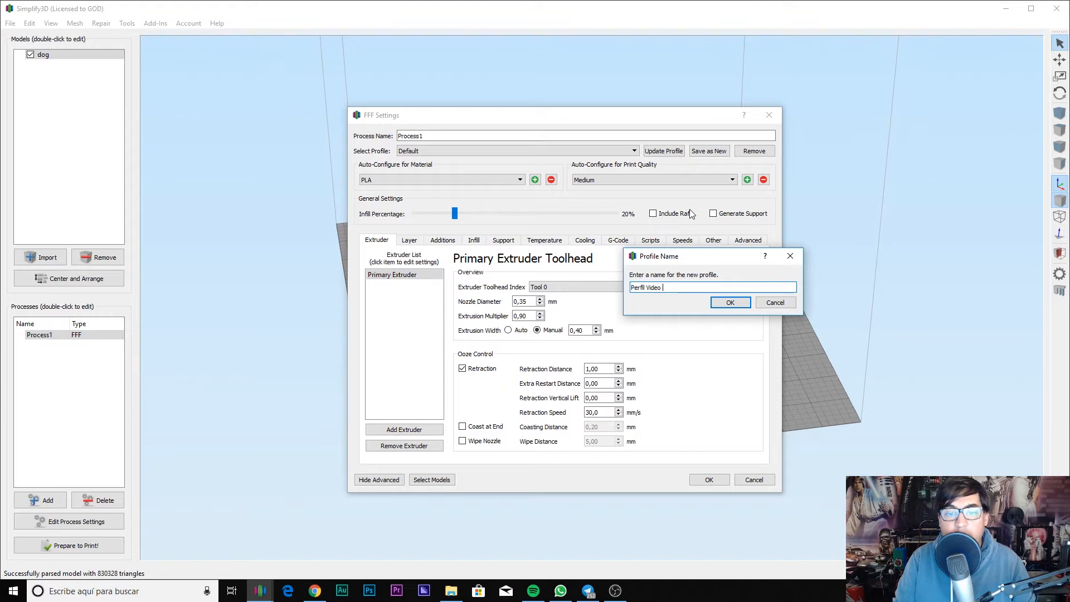
type("Perfil Video Yoiu")
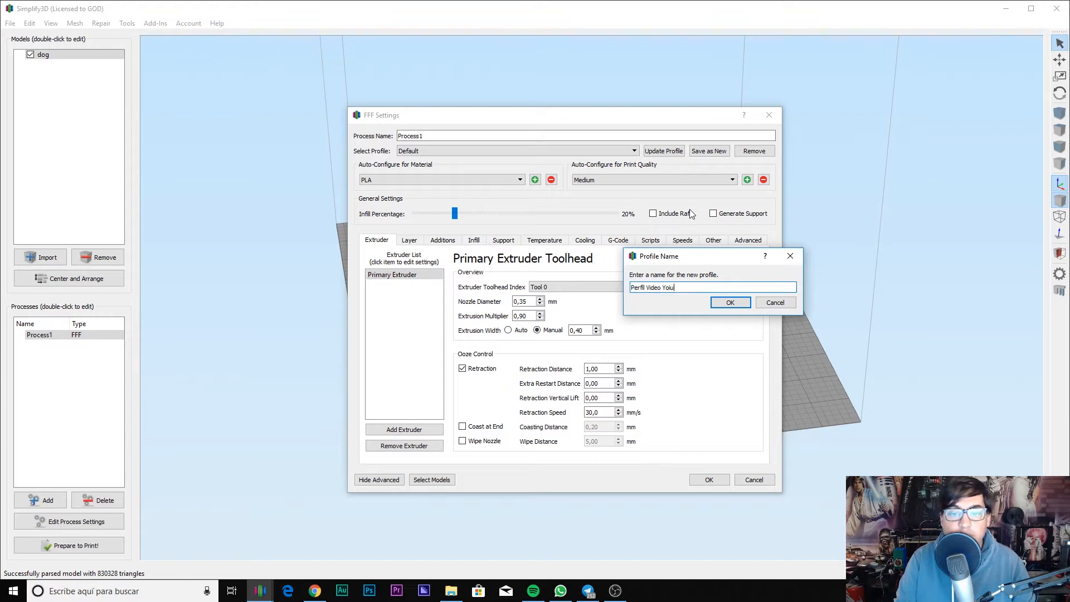
type("yutbe")
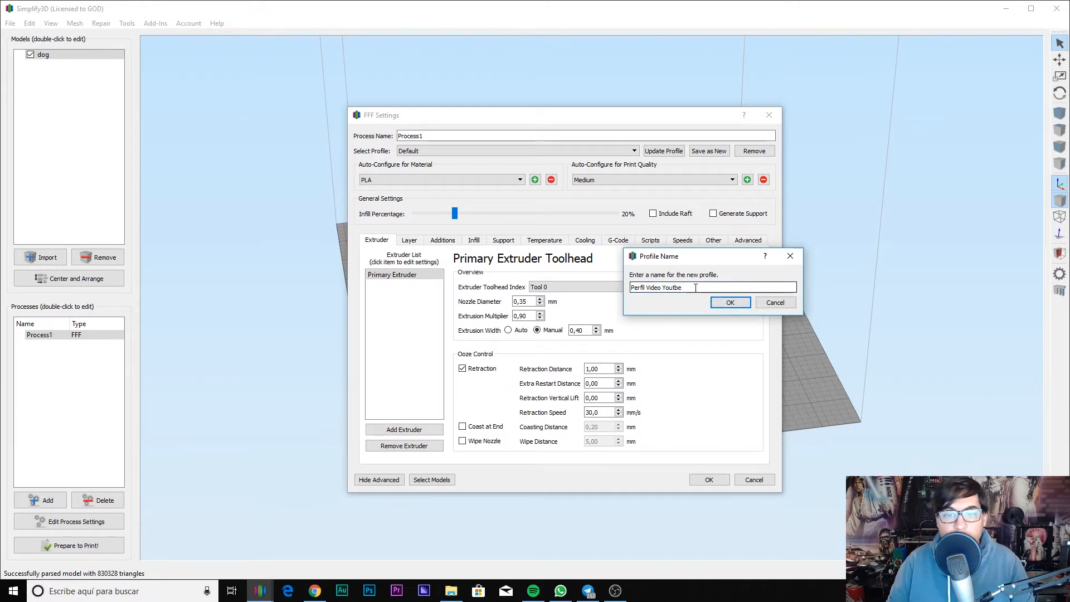
left_click(678, 287)
type("u")
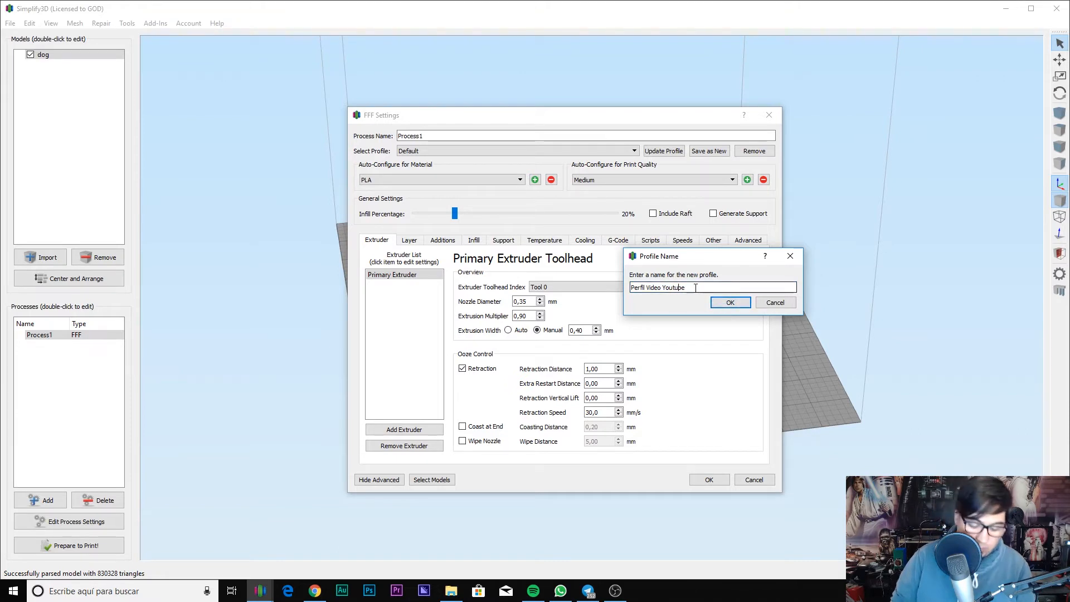
left_click(721, 304)
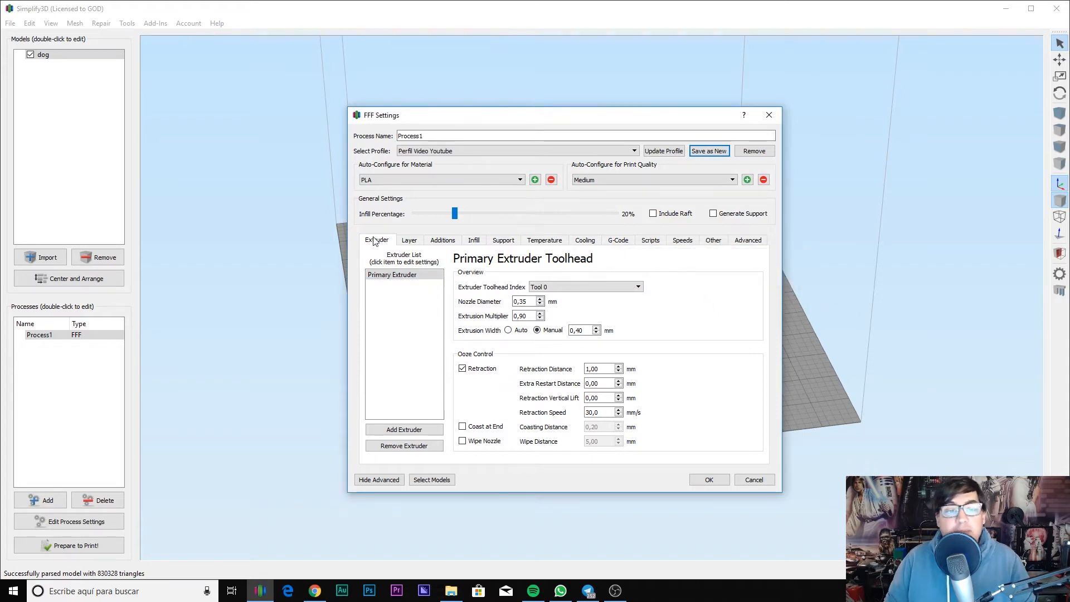
Step: Look through the Layer, Additions and Support settings, then return to the Extruder tab
left_click(409, 240)
left_click(443, 240)
left_click(491, 241)
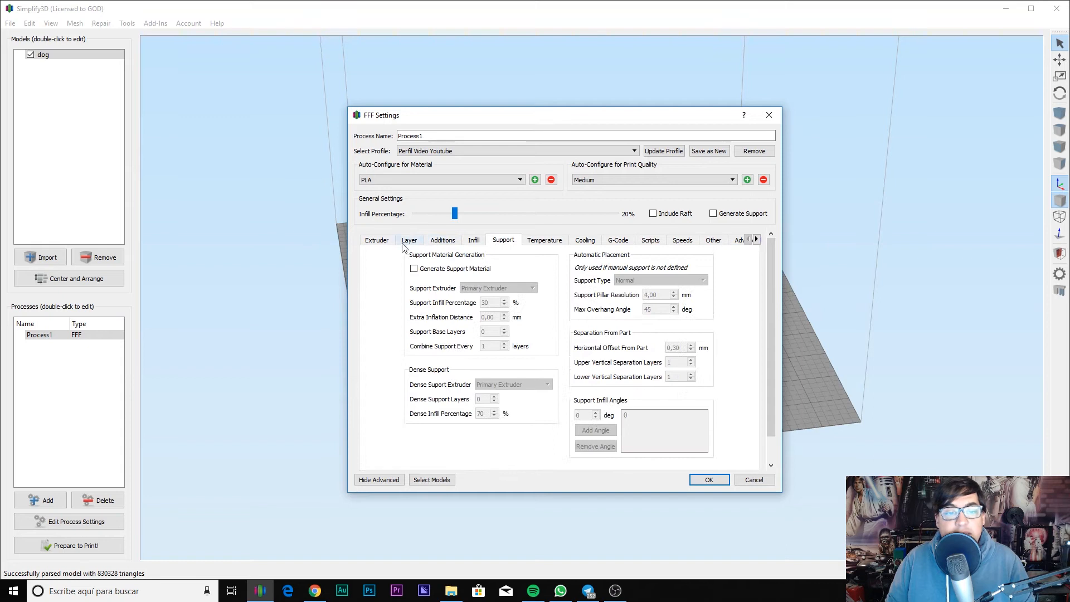
left_click(384, 246)
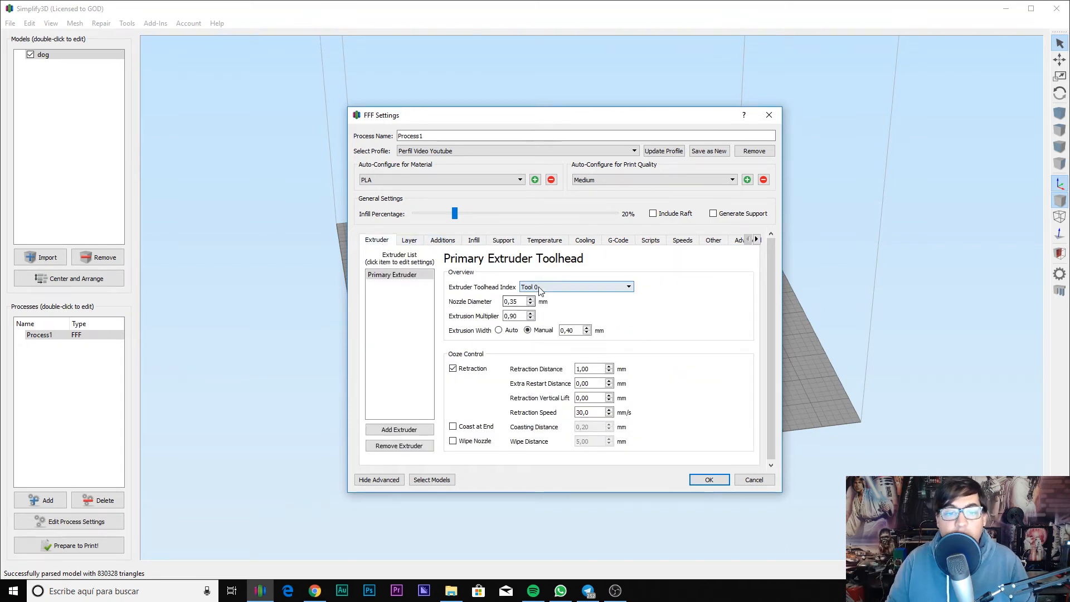
Step: Try Tool 1 as the extruder toolhead, then set it back to Tool 0
left_click(530, 286)
left_click(550, 303)
left_click(549, 287)
left_click(546, 296)
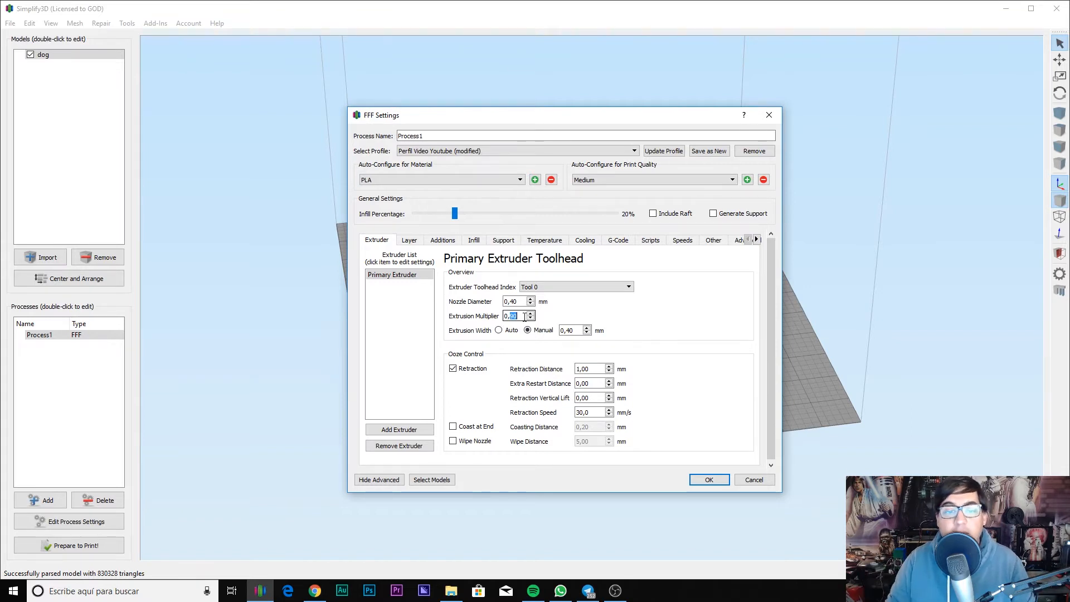
Step: Confirm the extrusion multiplier stays at 1,00
left_click(524, 316)
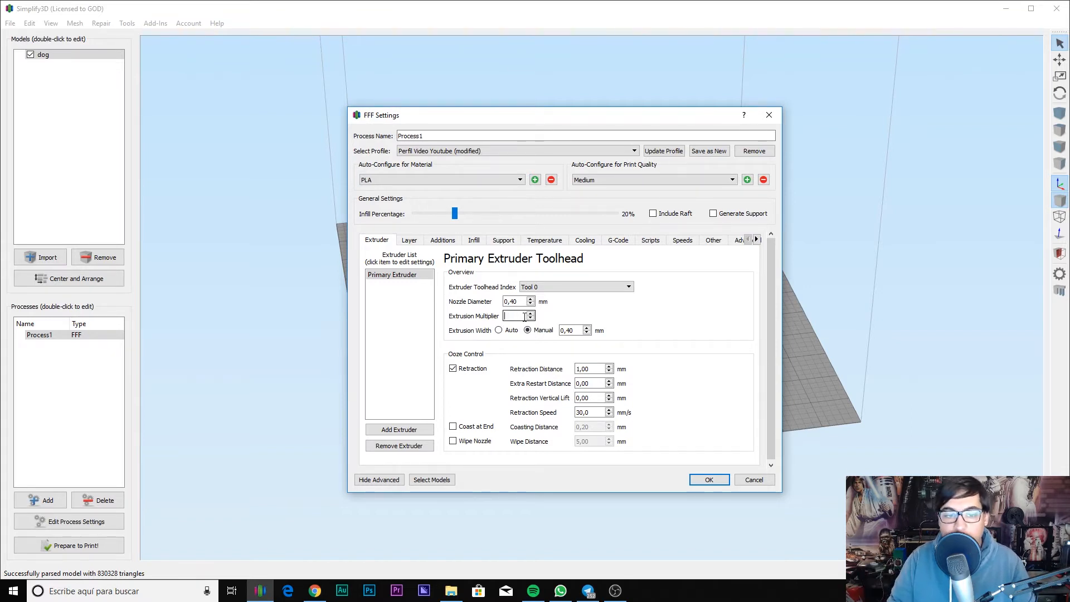
key("Tab")
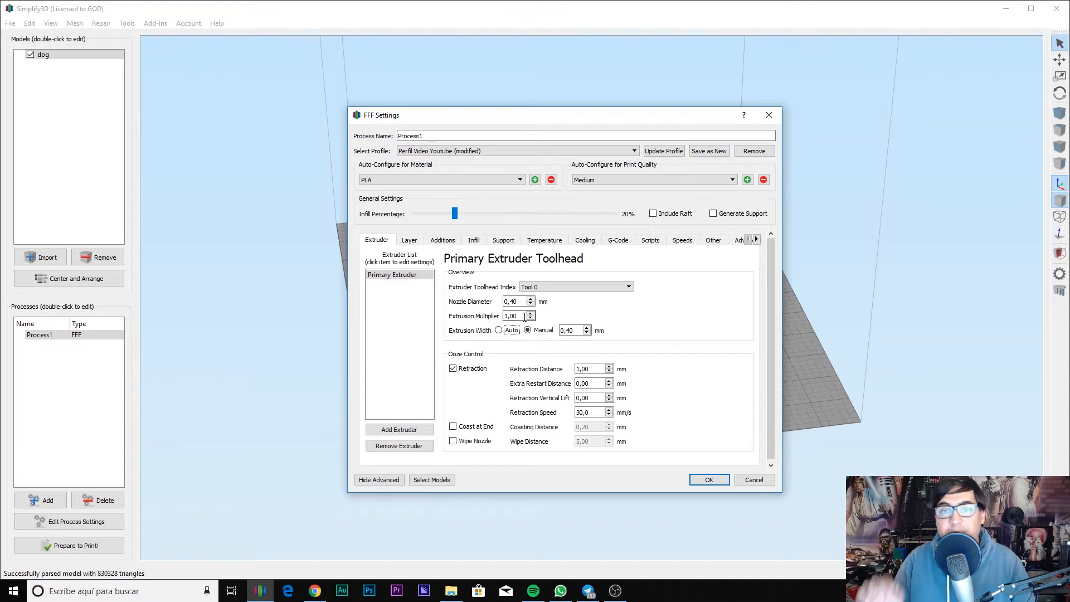
key("shift+Tab")
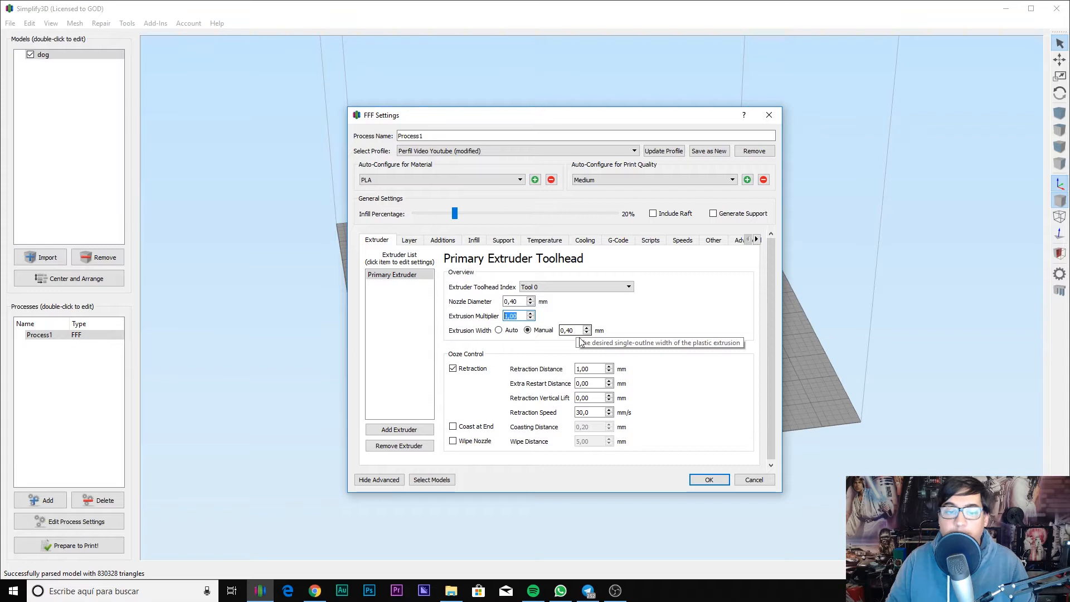
Step: Try Auto extrusion width, then return it to Manual at 0,40 mm
left_click_drag(576, 330, 518, 325)
left_click(499, 331)
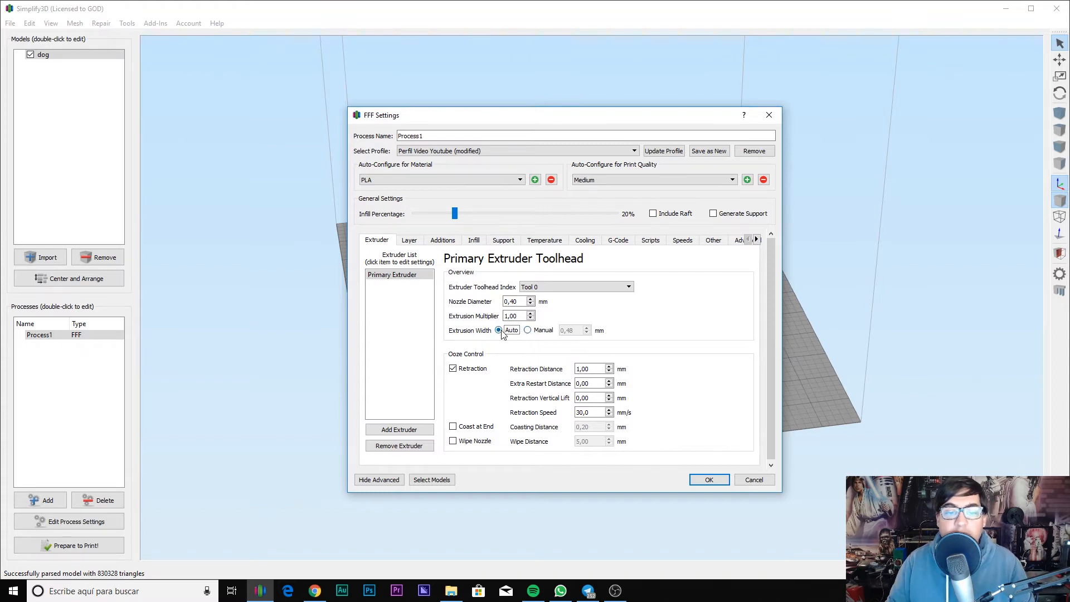
left_click(534, 332)
left_click_drag(576, 331, 570, 331)
key("shift+Tab")
key("shift+Tab")
key("shift+Tab")
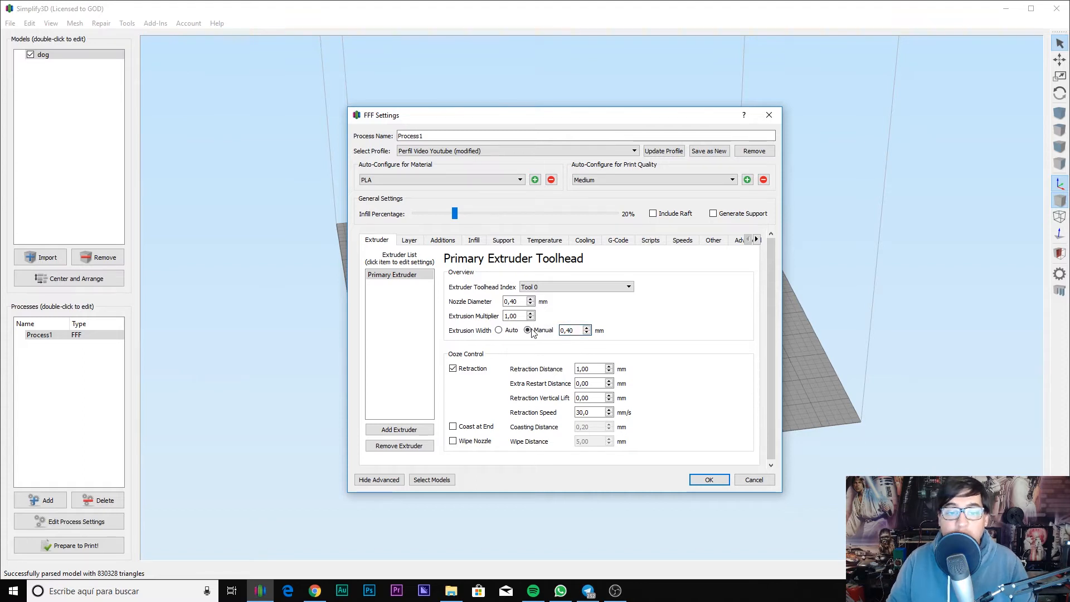
key("Tab")
key("Tab")
key("Tab")
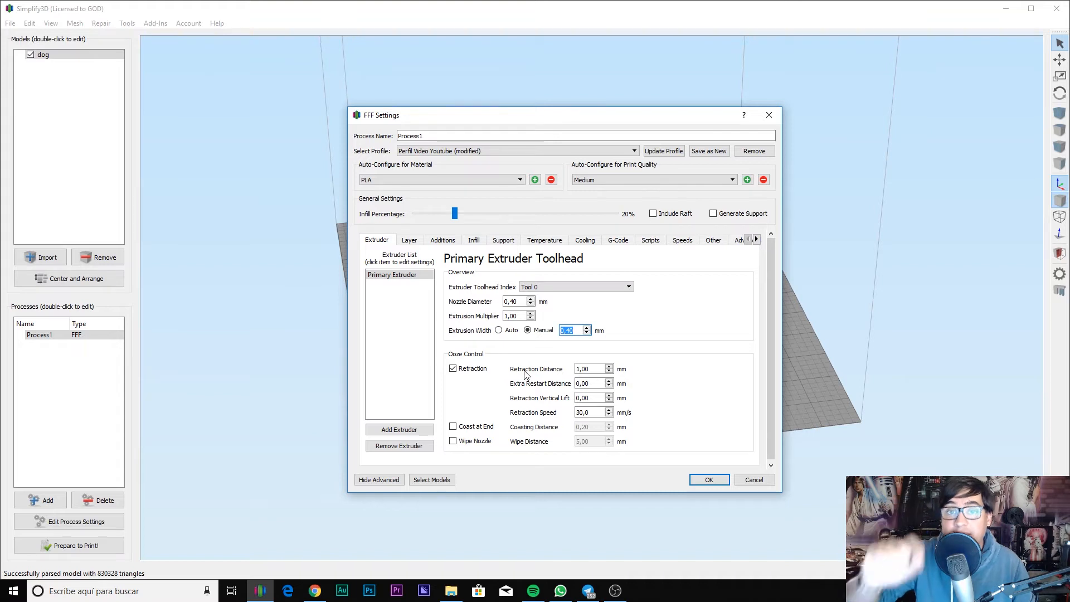
left_click_drag(591, 369, 557, 365)
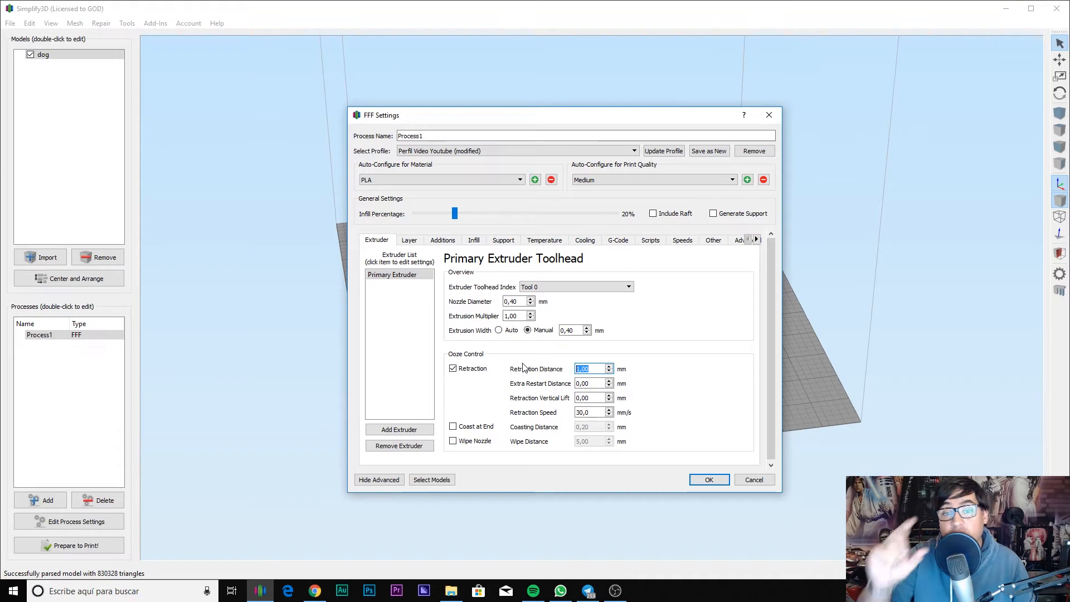
Step: Open thingiverse.com in a new Chrome tab on the left half and search for 'retraction'
left_click(326, 595)
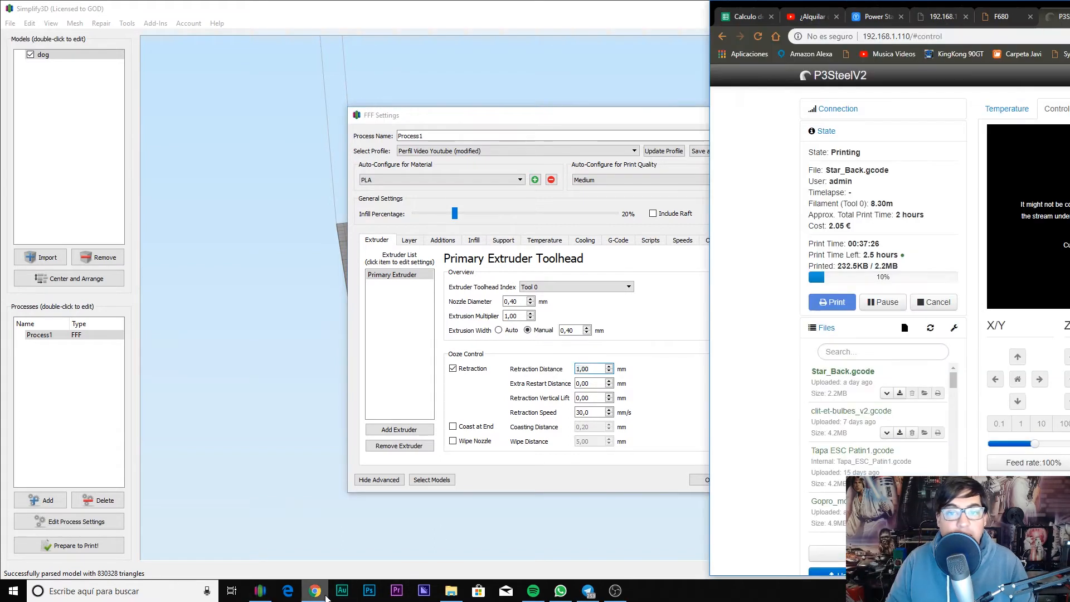
key("ctrl+t")
key("super+Left")
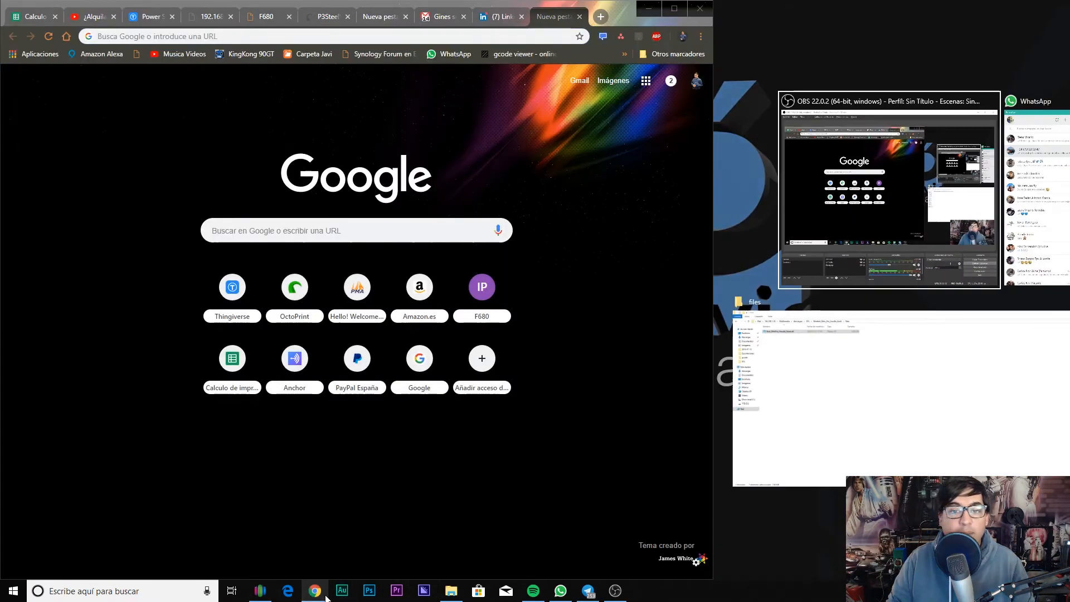
left_click(249, 36)
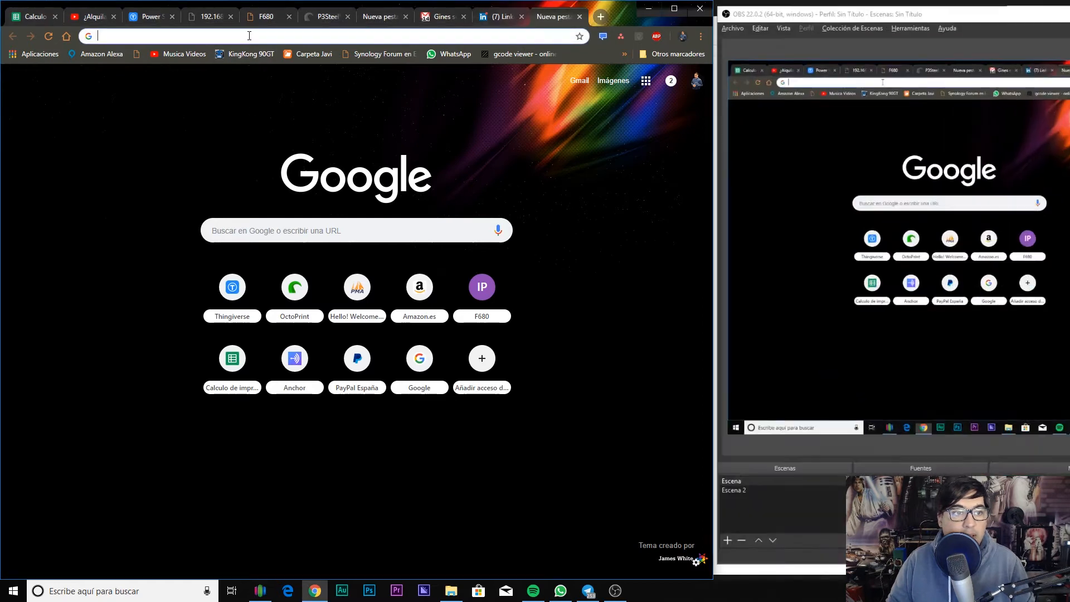
type("thingiverse.com")
key("Return")
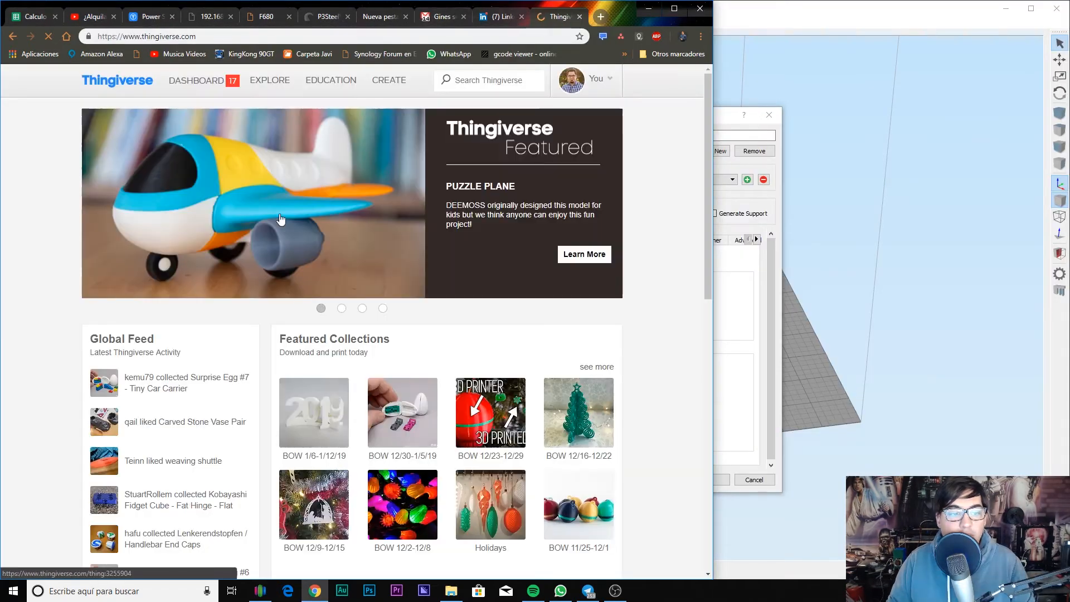
left_click(475, 81)
type("retra")
type("ction")
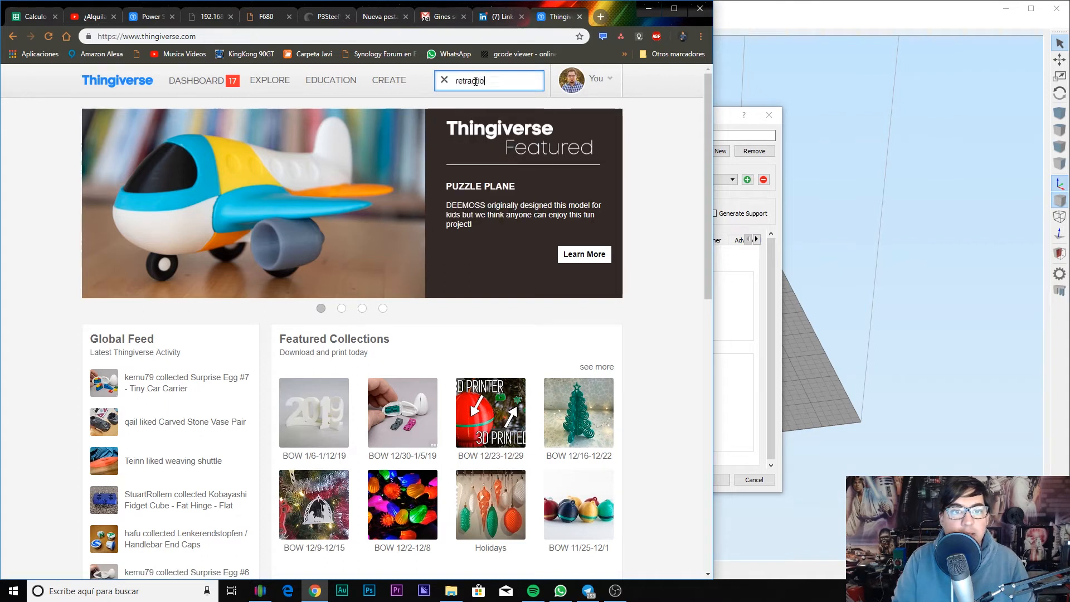
key("Return")
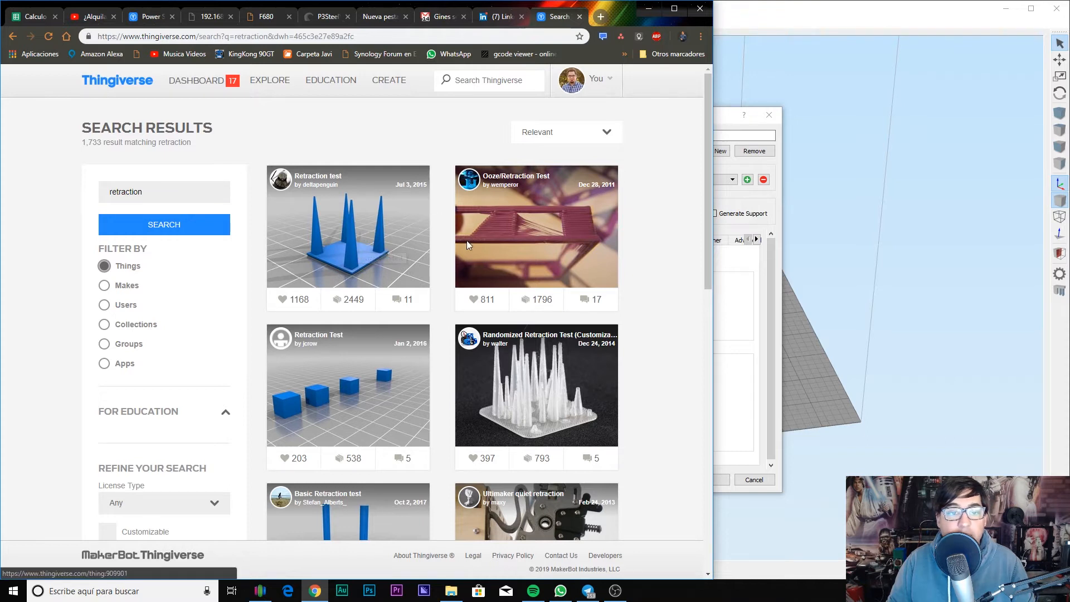
Step: Review the retraction distance and retraction speed values in the slicer settings
left_click(724, 115)
double_click(580, 369)
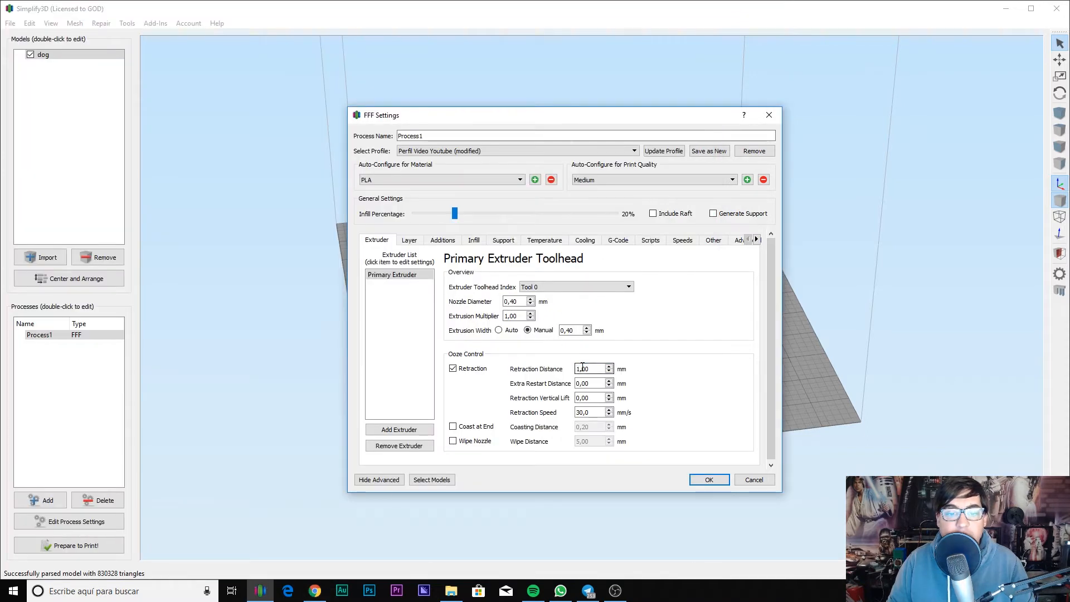
double_click(587, 412)
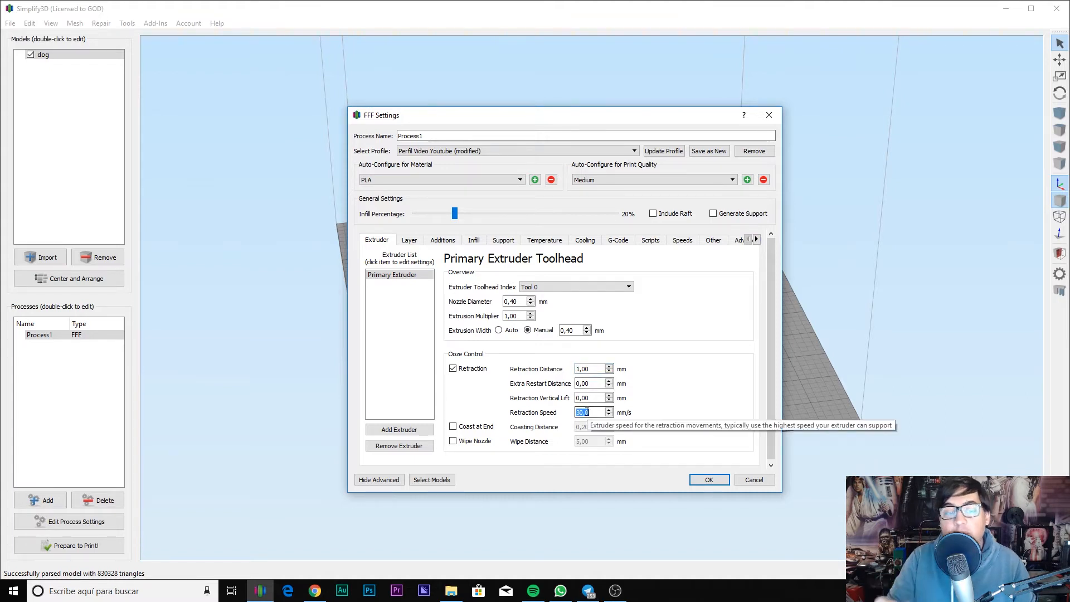
Step: Open the 'Retraction test' model page from the results, then return to Simplify3D
key("alt+Tab")
left_click(390, 262)
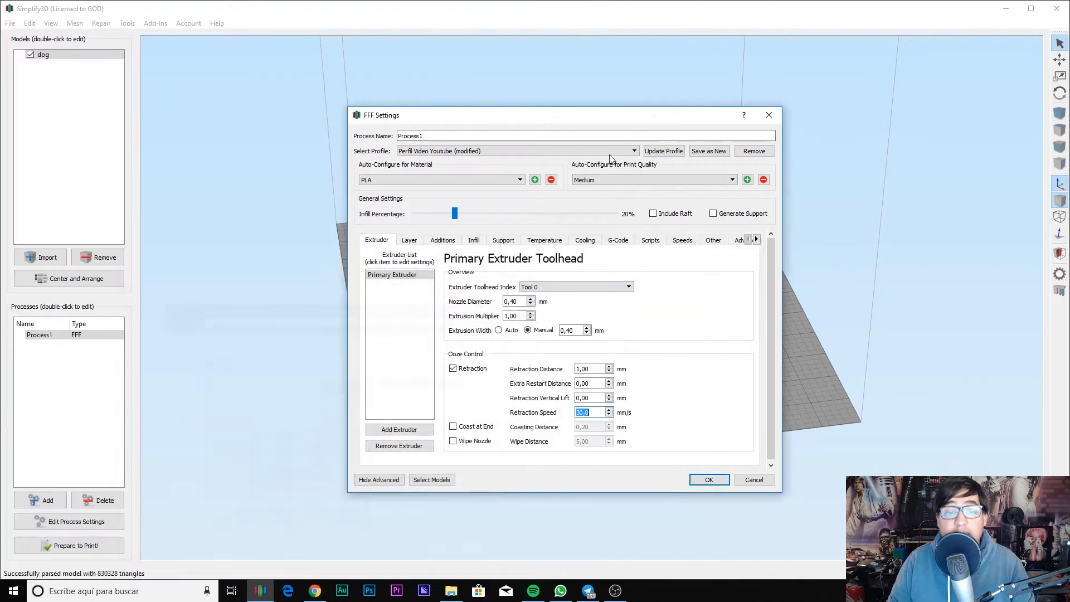
left_click(648, 9)
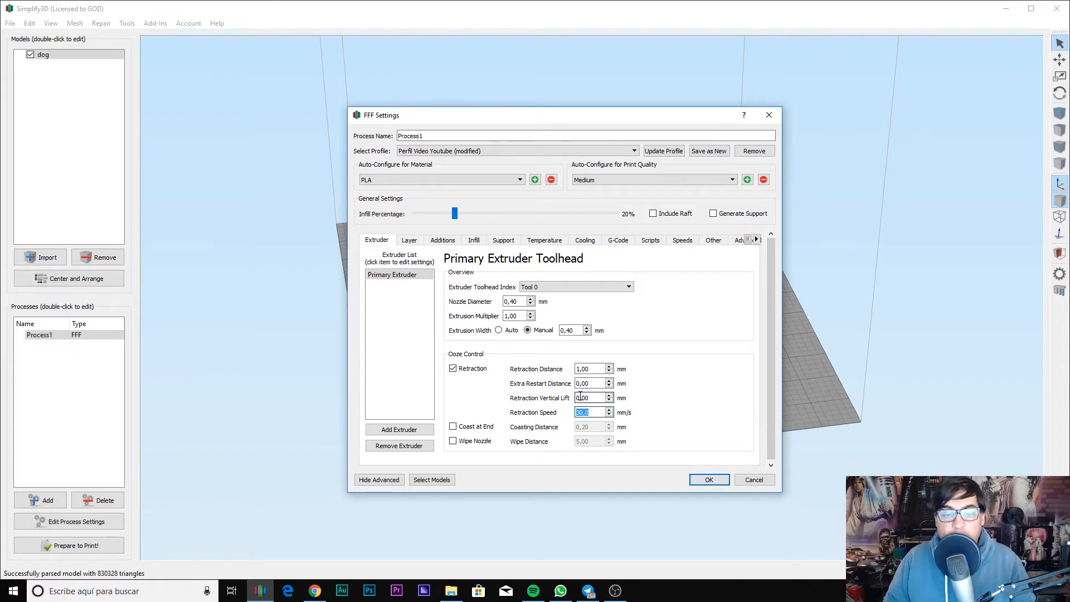
Step: Check the retraction distance and 30,0 mm/s speed, then enable Coast at End at 0,20 mm
left_click_drag(594, 370, 525, 360)
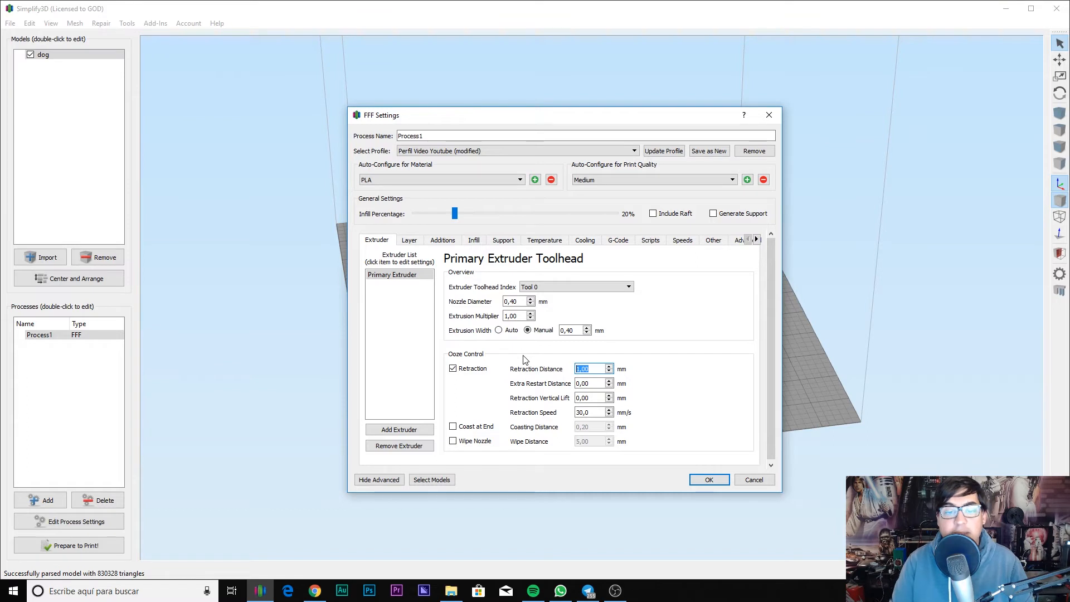
key("Tab")
key("Tab")
key("Tab")
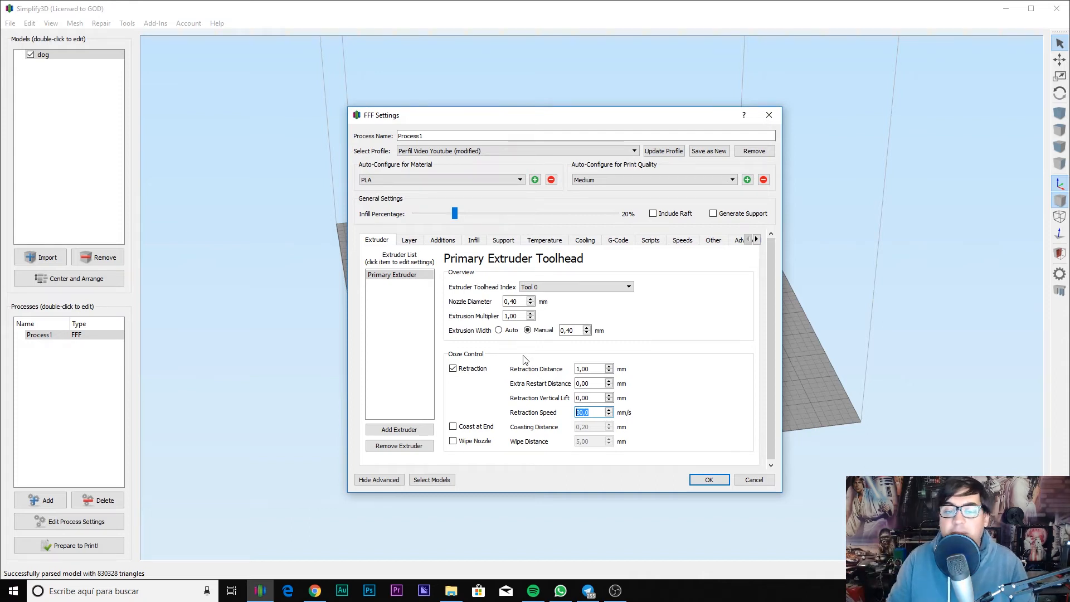
left_click(477, 428)
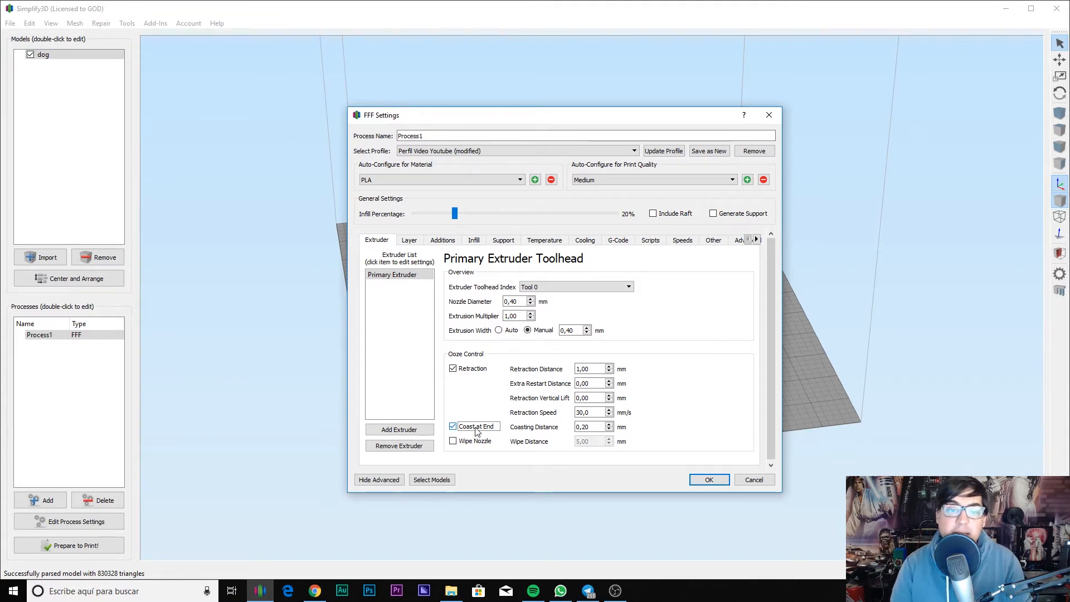
Step: Turn coasting off, toggle Wipe Nozzle on and off again, and cancel adding a second extruder
left_click(477, 429)
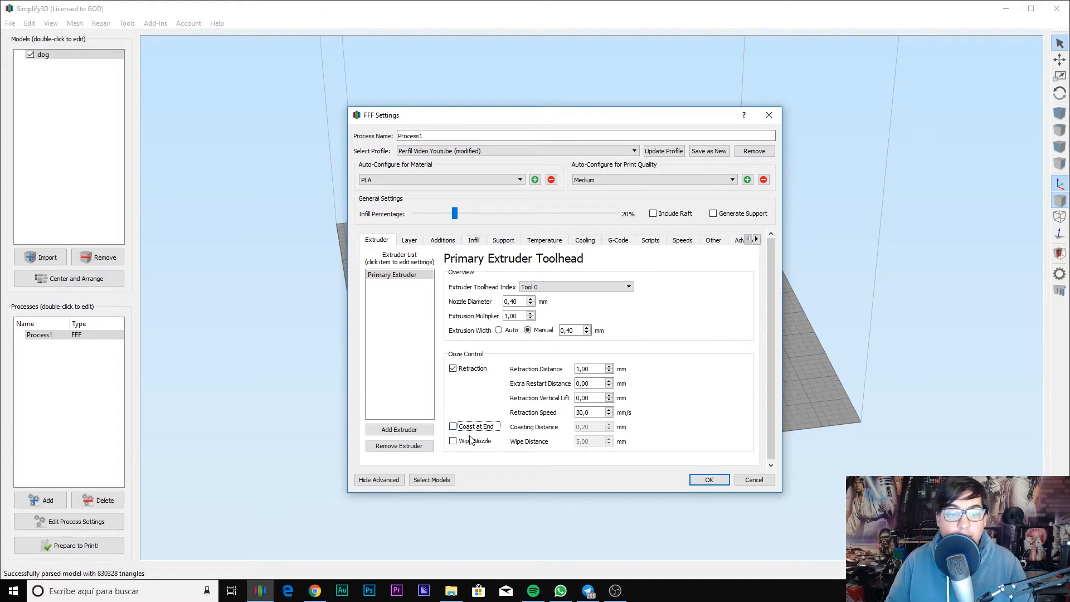
left_click(472, 448)
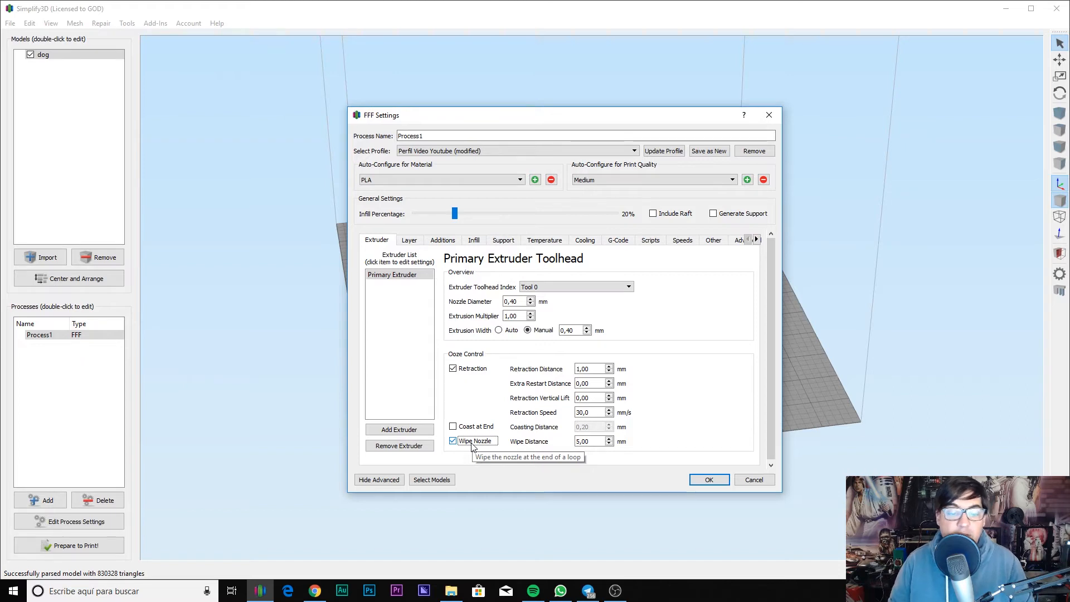
left_click(472, 446)
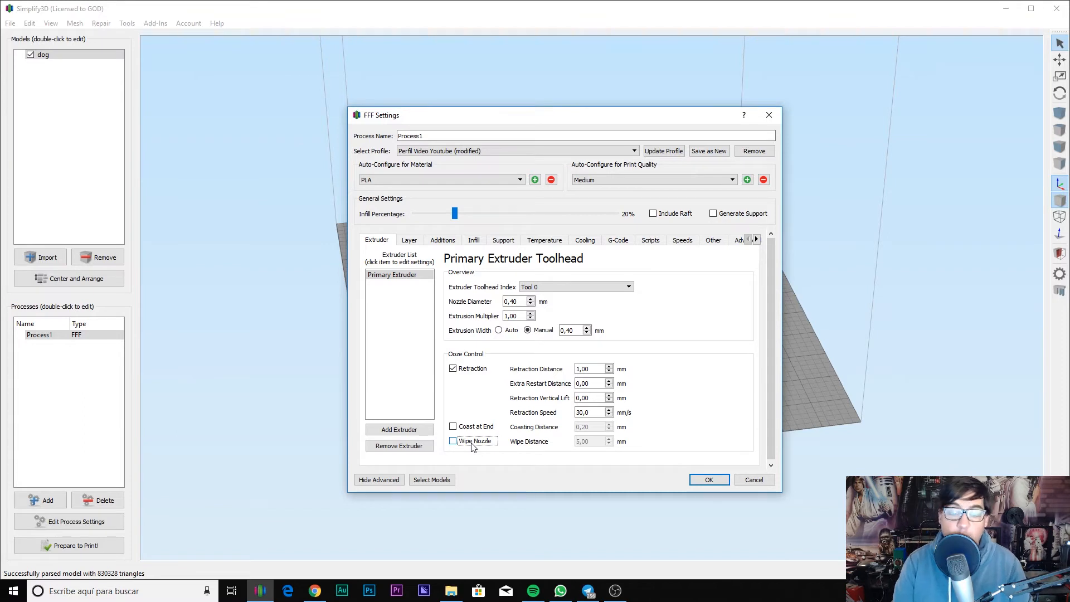
left_click(413, 434)
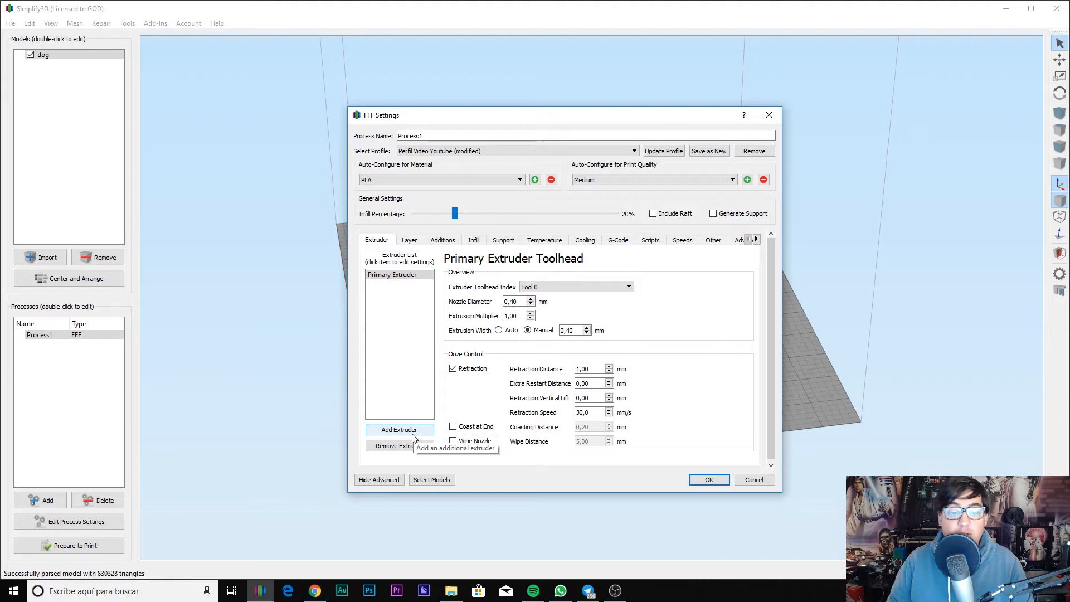
left_click(590, 321)
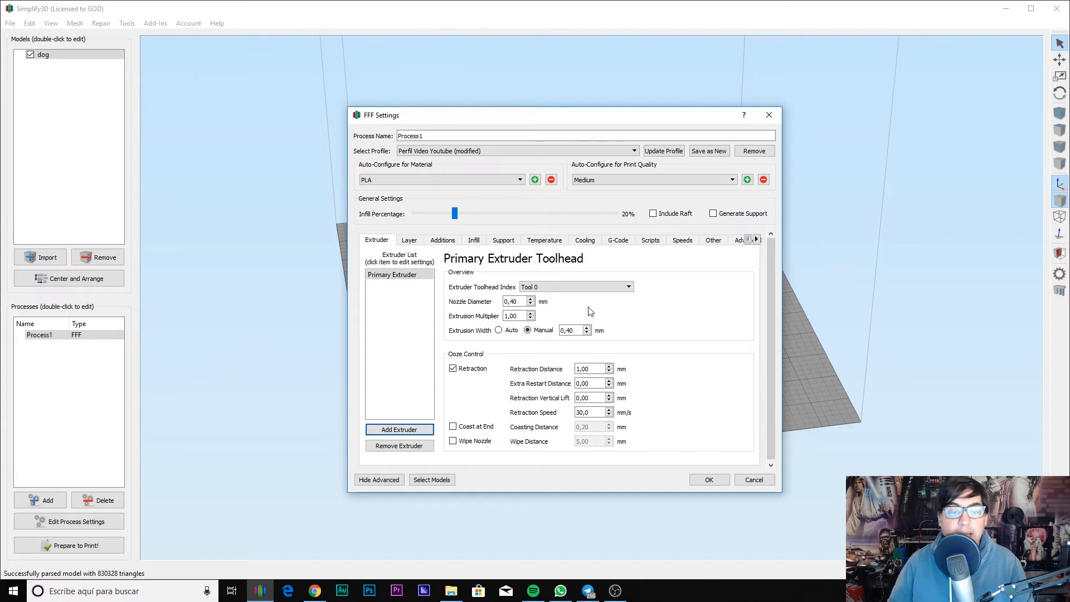
Step: On the Layer tab, try 0,32 for primary layer height, then restore it to 0,2000 mm
left_click(409, 240)
left_click(450, 289)
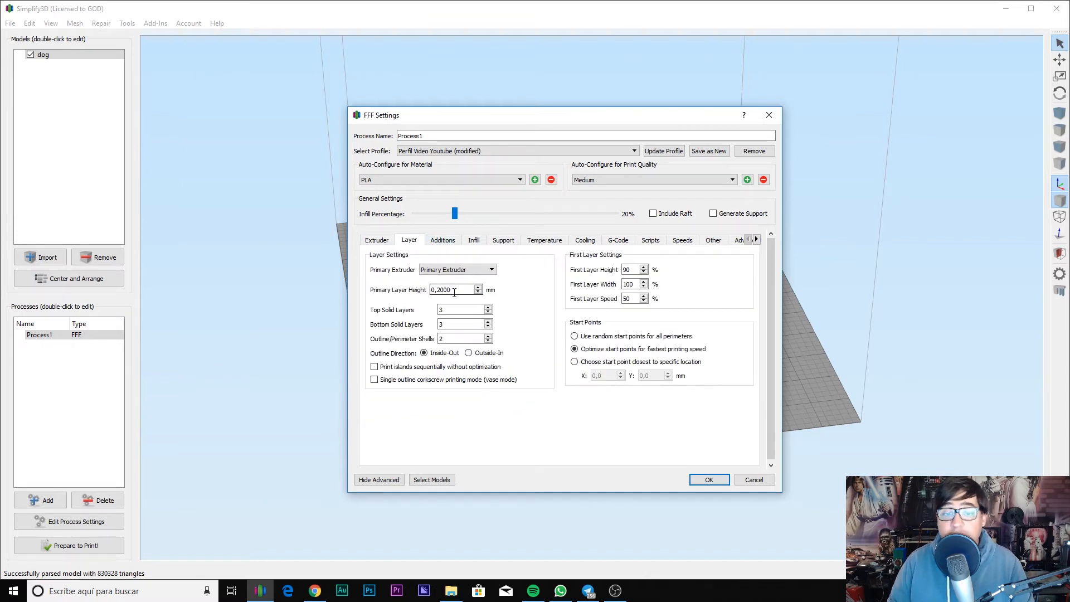
left_click_drag(450, 289, 392, 286)
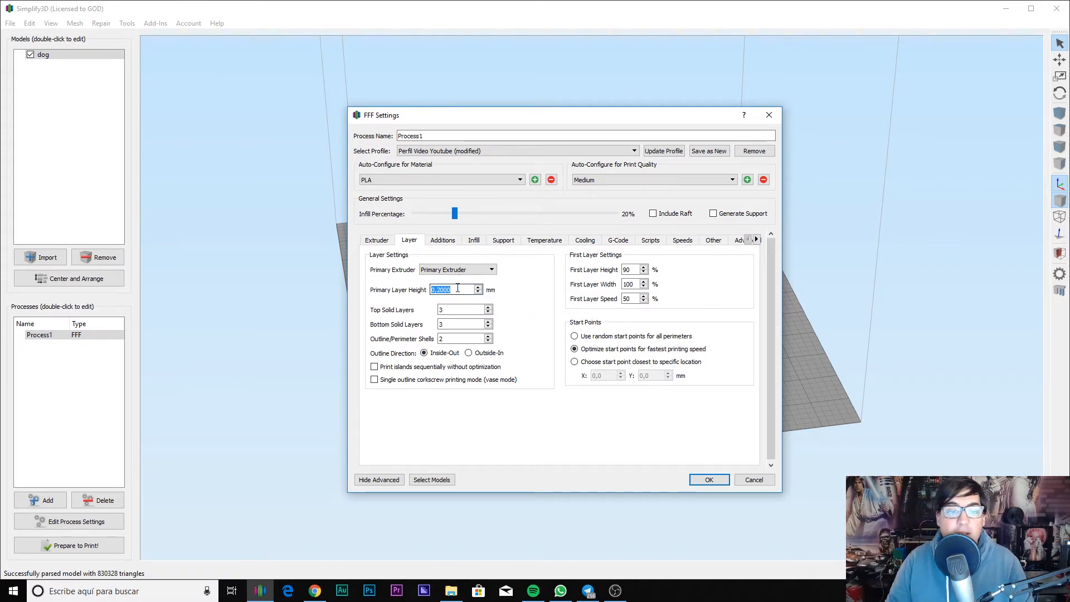
left_click_drag(452, 291, 439, 298)
type("32")
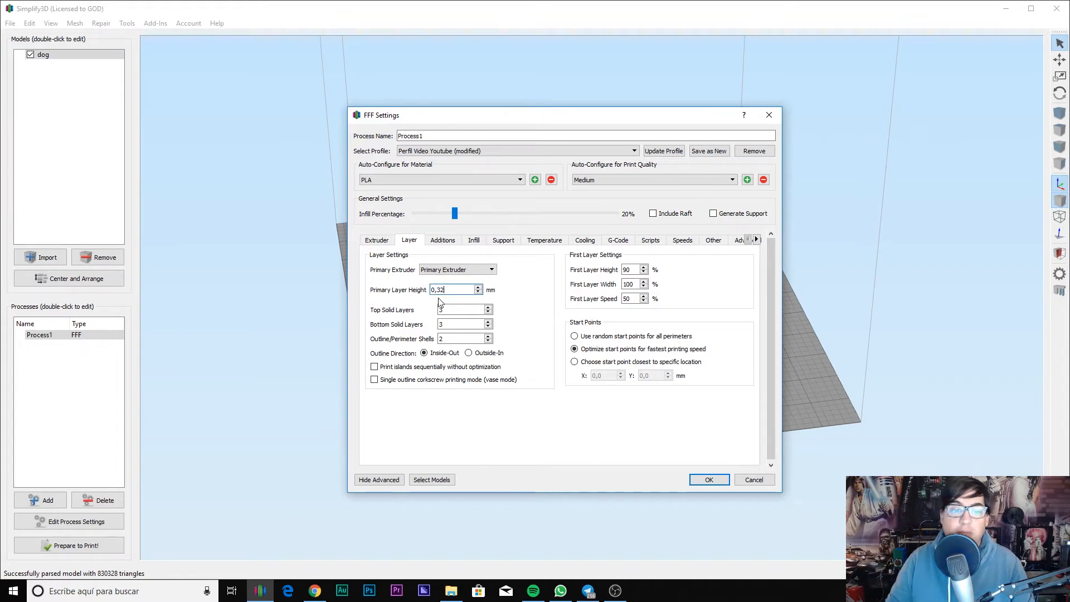
double_click(471, 291)
key("BackSpace")
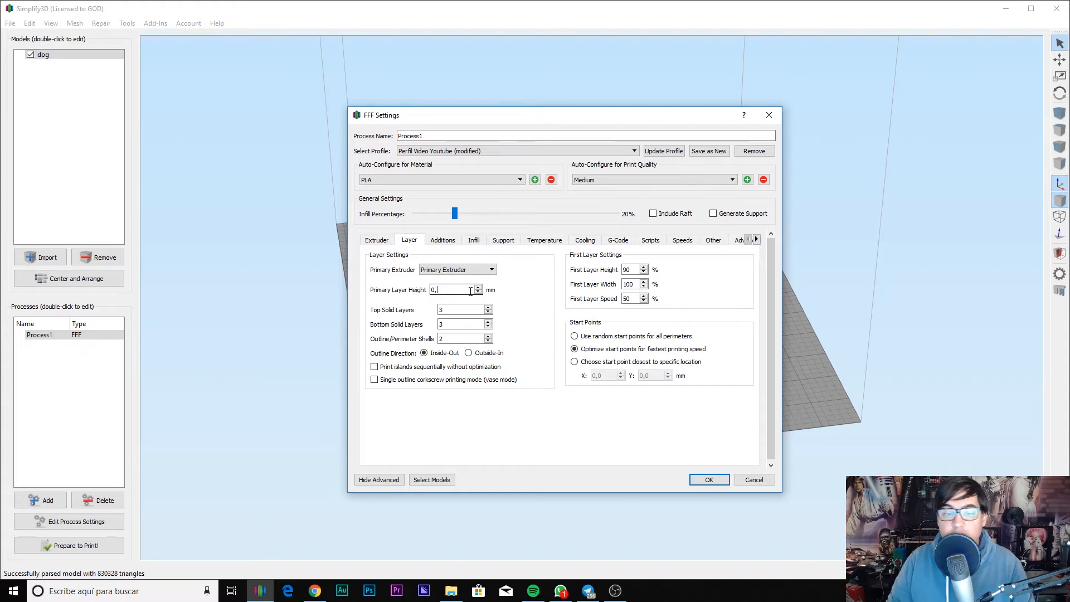
type("2")
key("Tab")
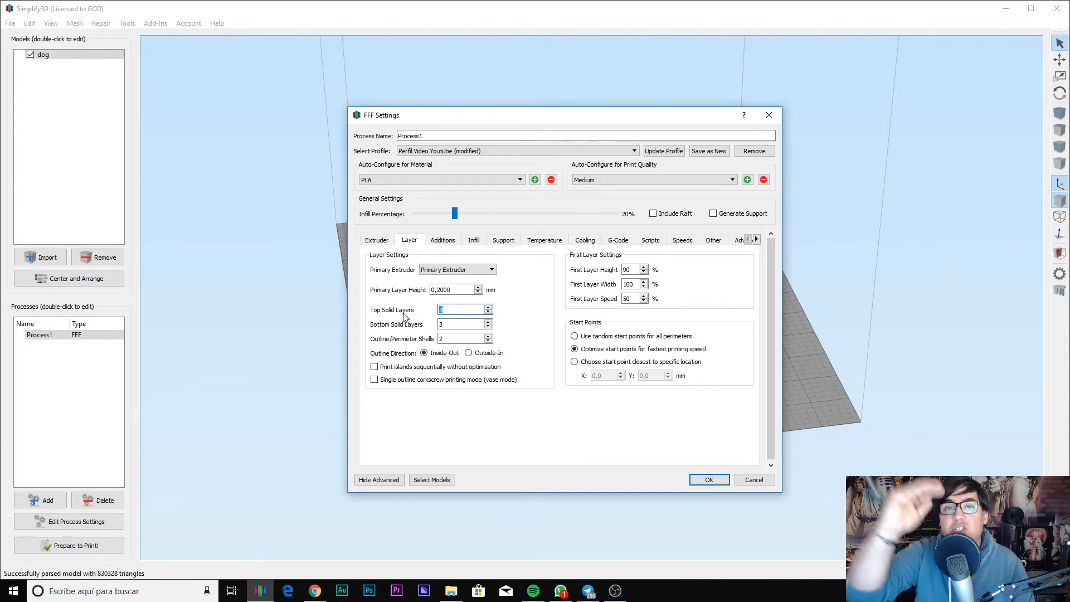
Step: Step through the solid layer and perimeter shell values, entering 3 in the top solid layers field
key("Tab")
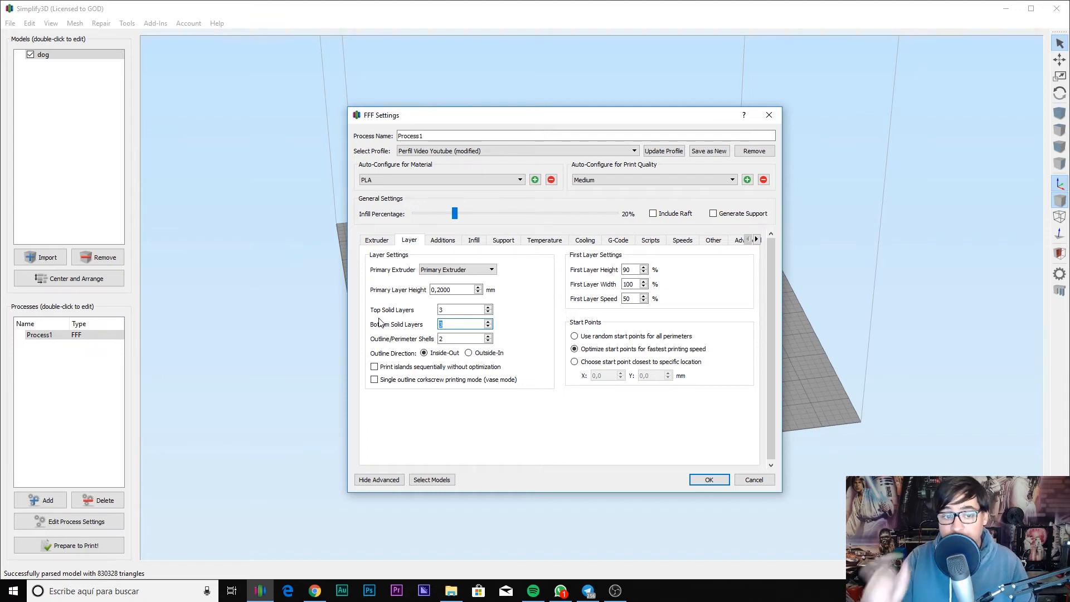
key("Tab")
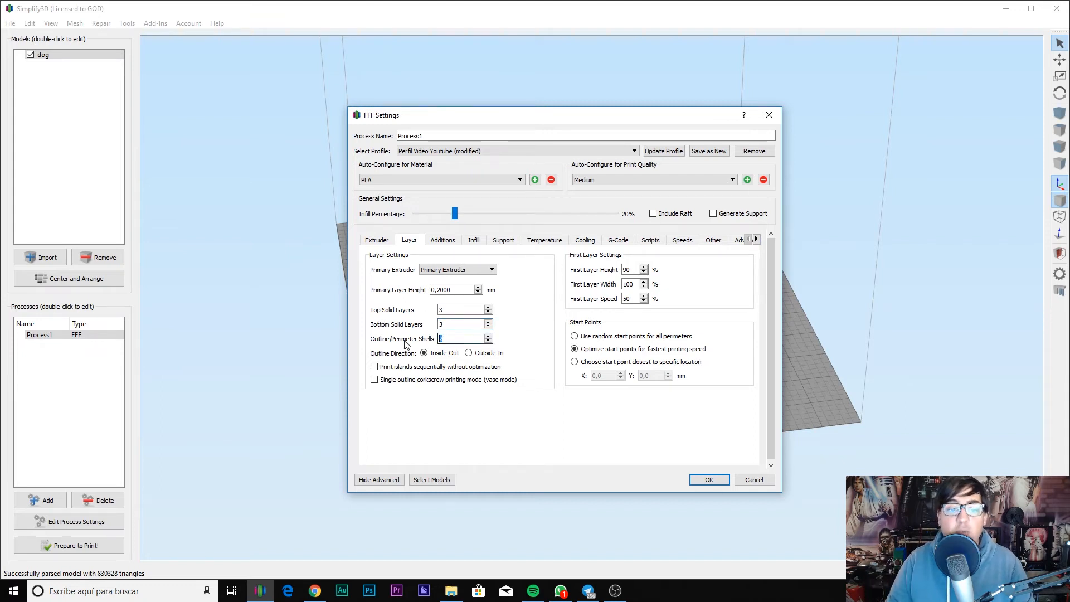
key("shift+Tab")
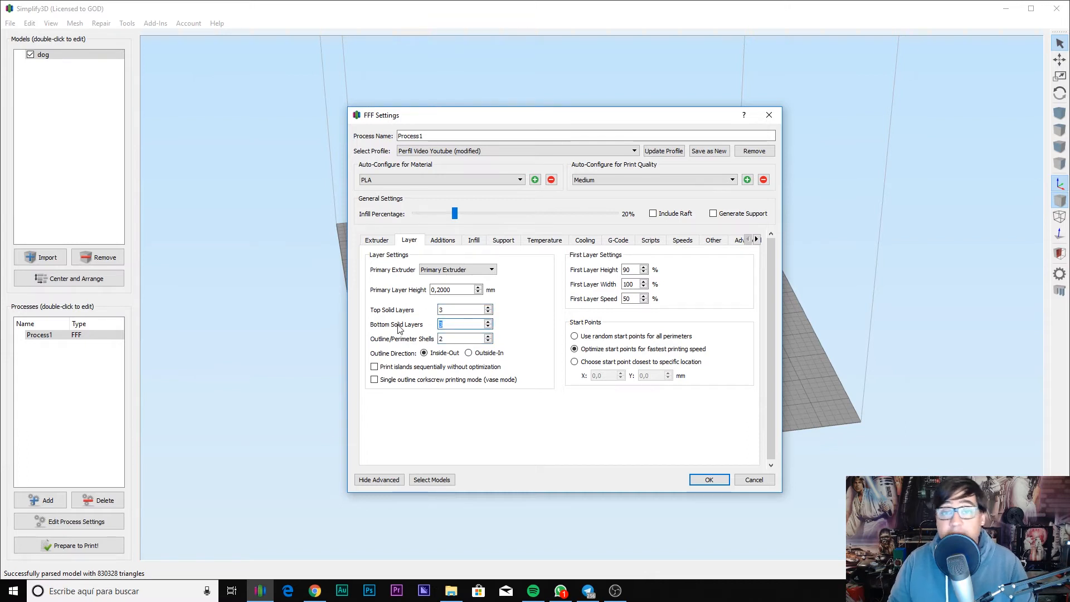
key("shift+Tab")
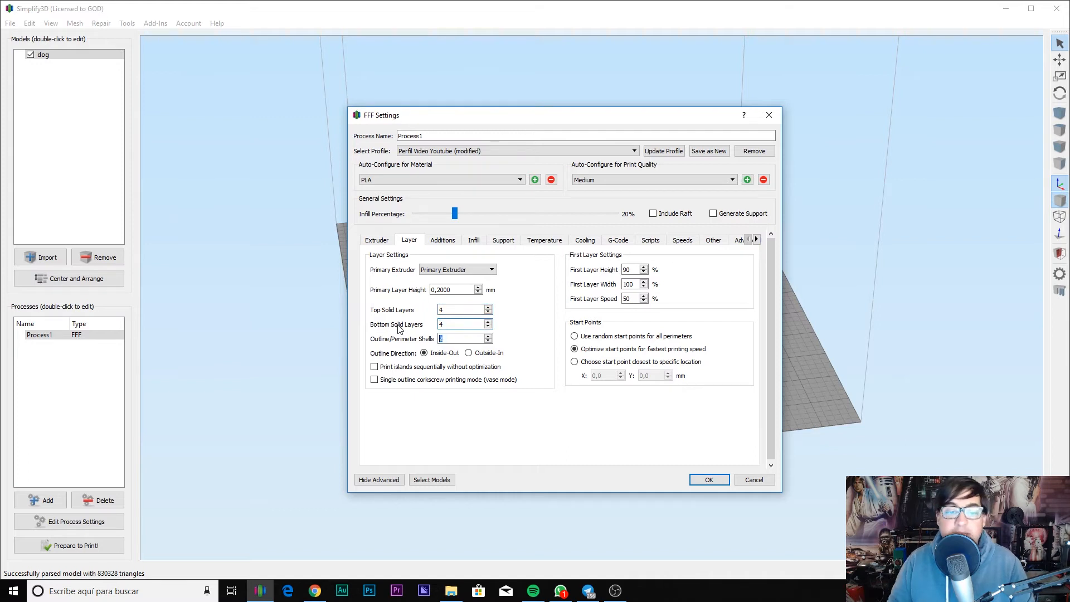
type("3")
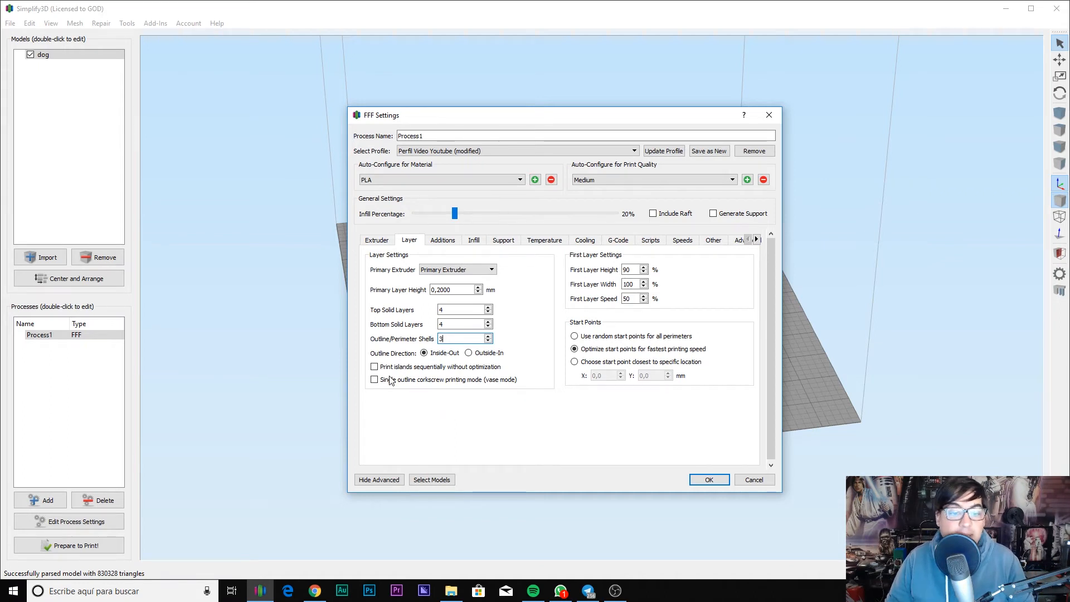
mouse_move(388, 383)
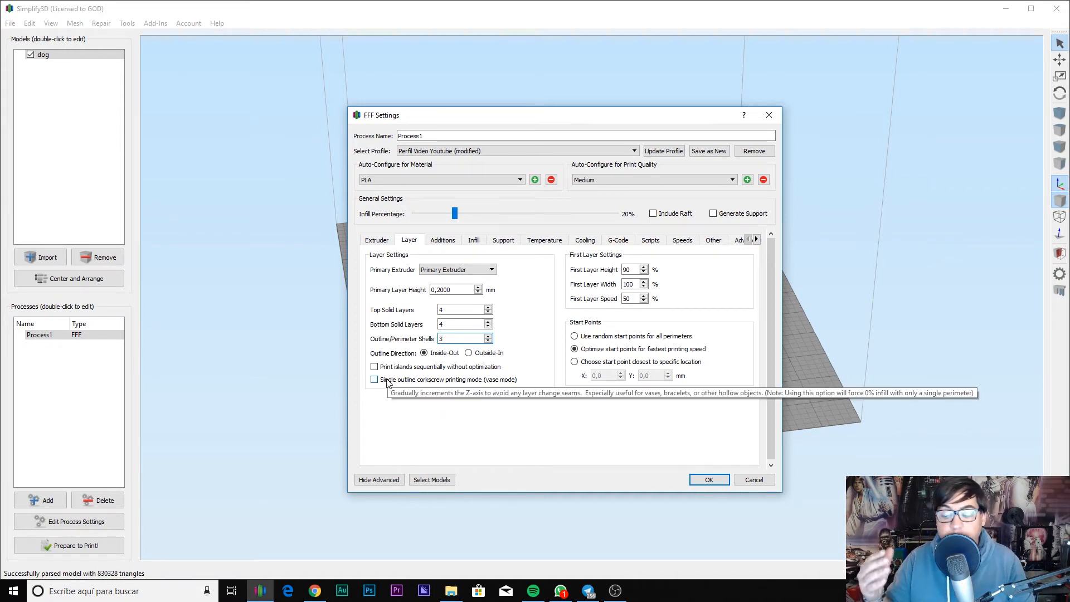
left_click(387, 382)
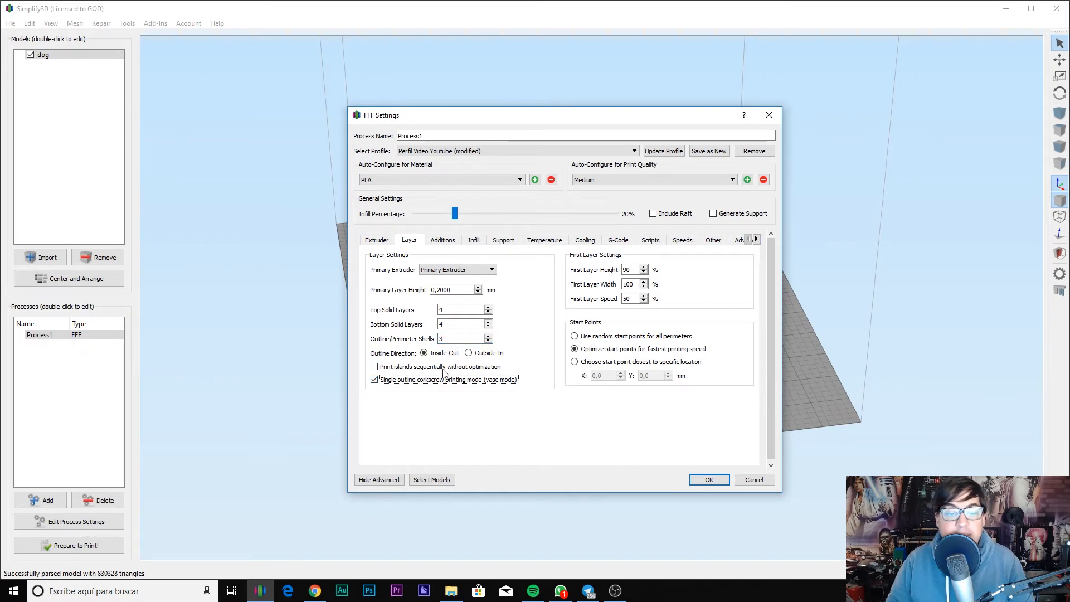
left_click(415, 385)
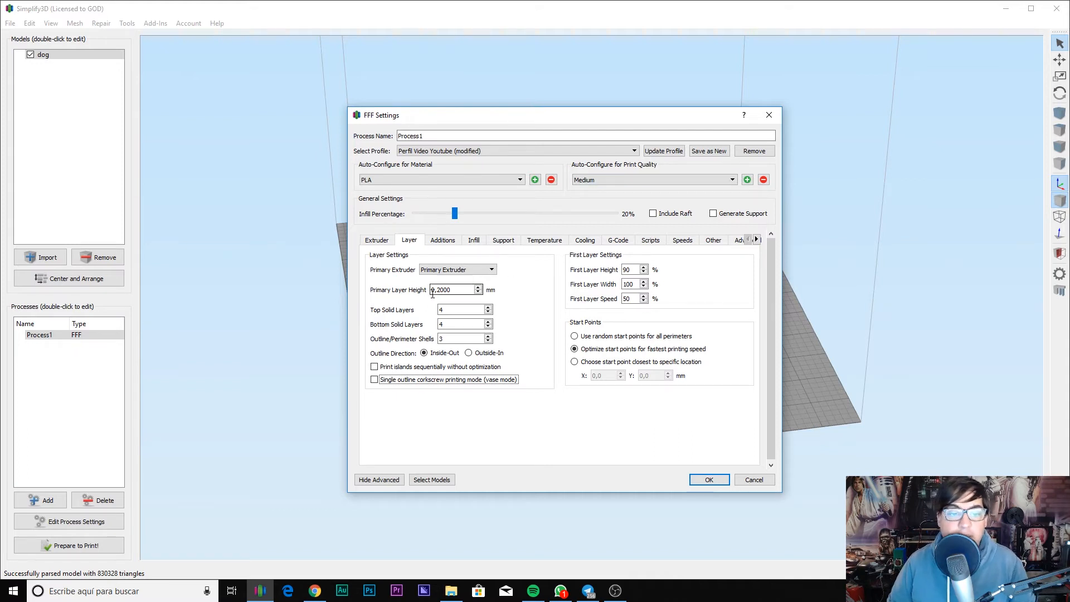
Step: Set the primary layer height to 0,3 mm
left_click_drag(439, 290, 451, 290)
key("Delete")
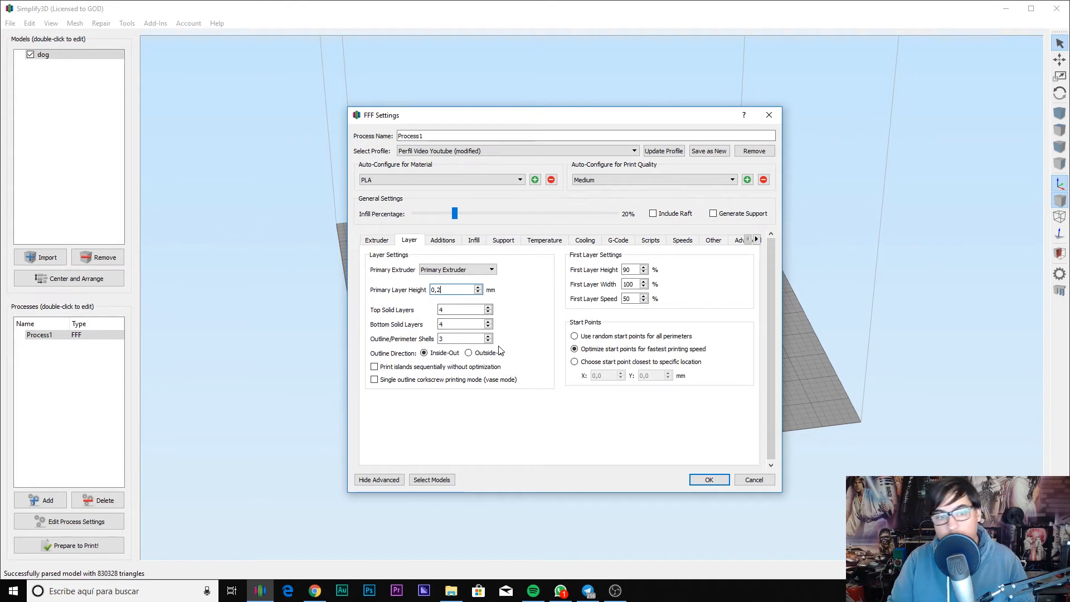
type("3")
key("Tab")
Step: Set the first layer height to 50% and first layer speed to 100%
left_click_drag(632, 270, 594, 274)
type("50")
key("Tab")
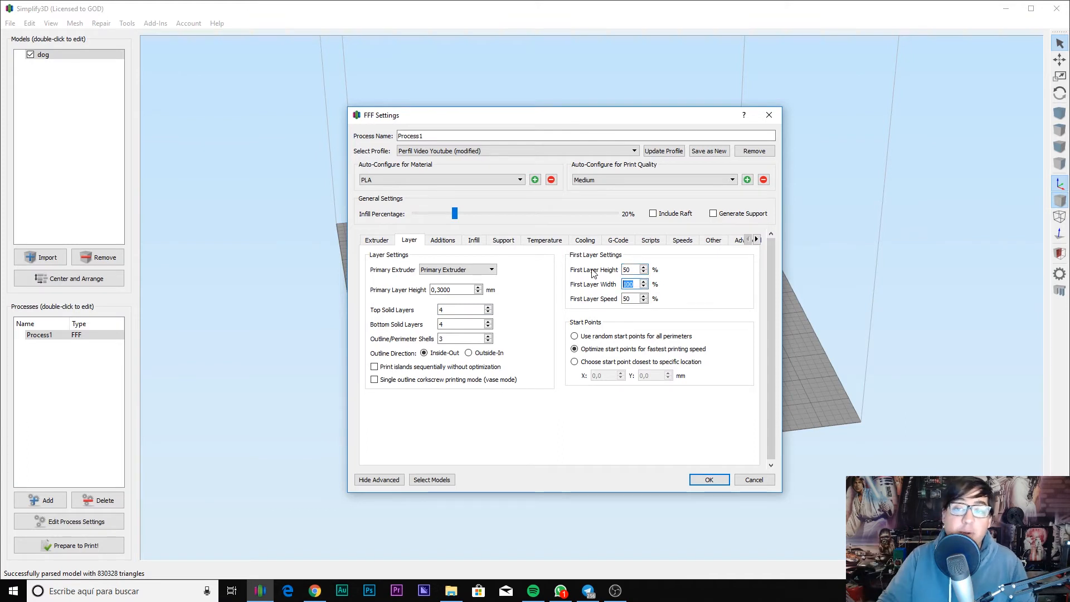
double_click(628, 270)
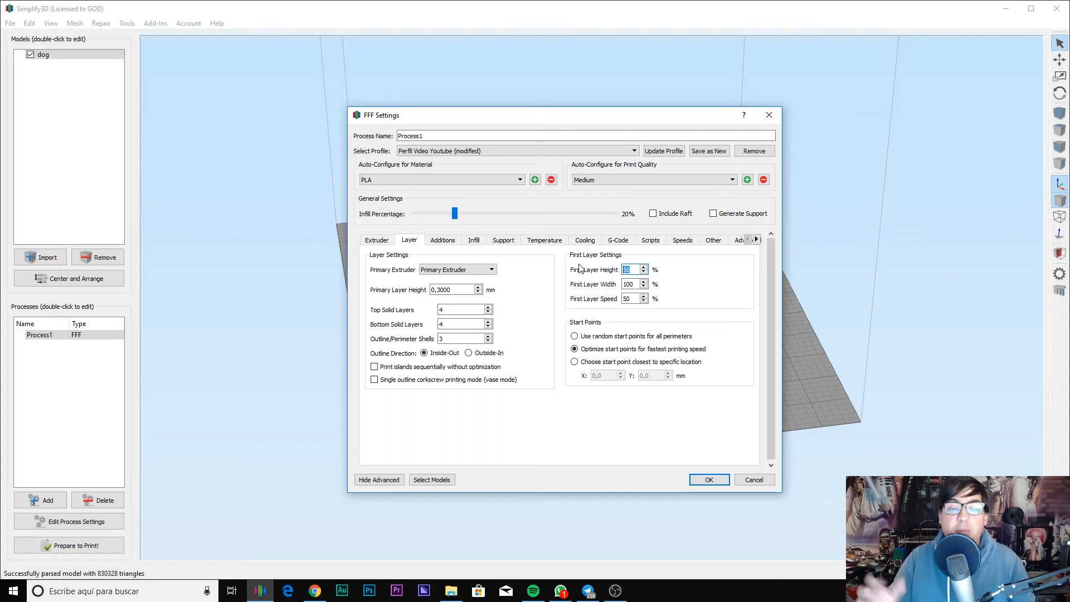
double_click(629, 284)
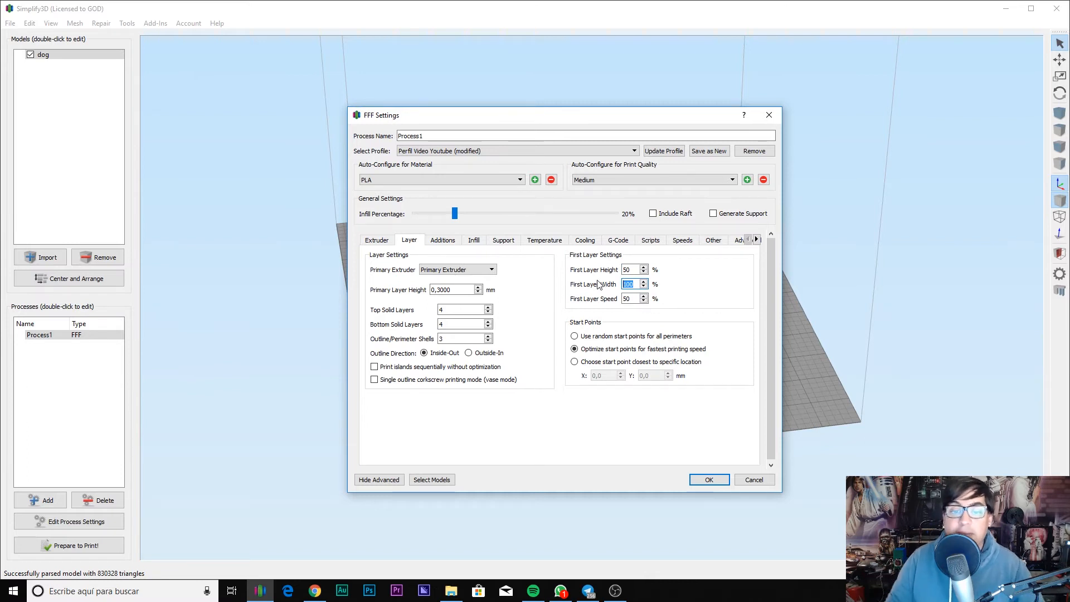
double_click(628, 299)
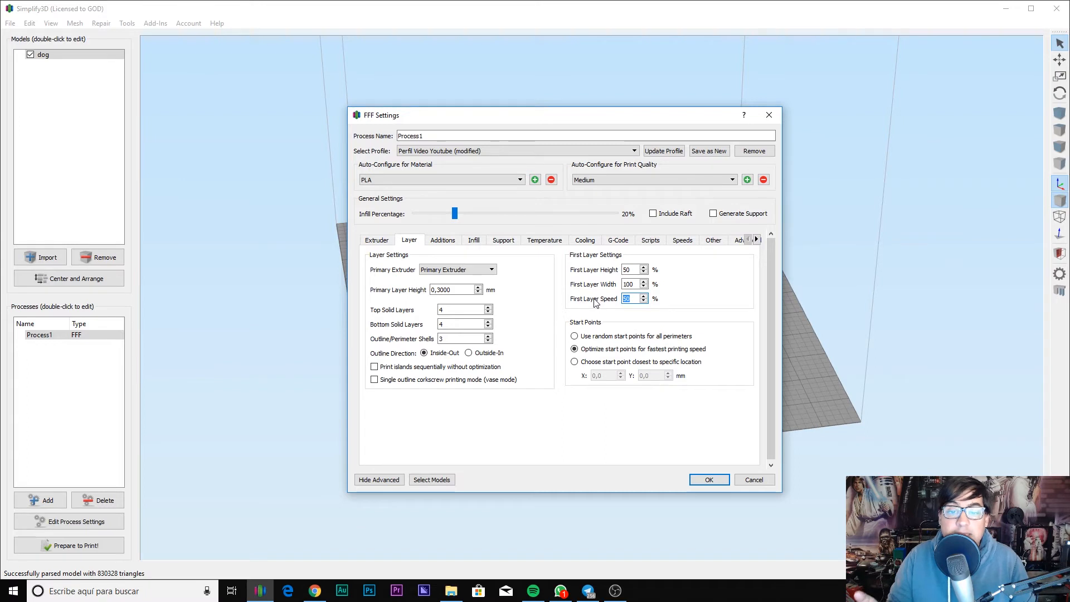
type("100")
key("Tab")
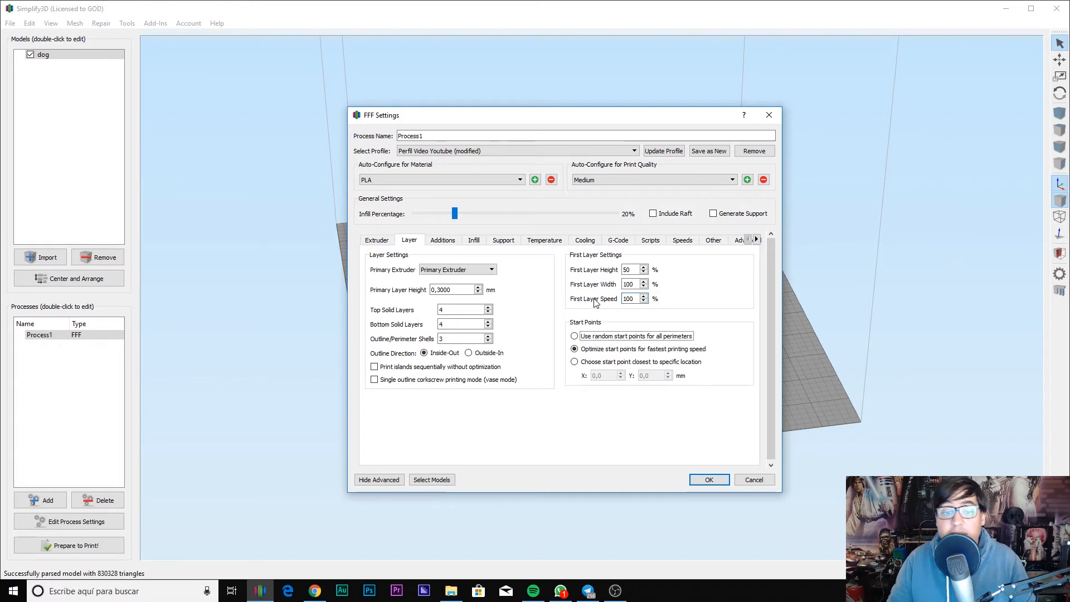
Step: Try a specific start point location, then leave start points on Optimize
left_click(583, 364)
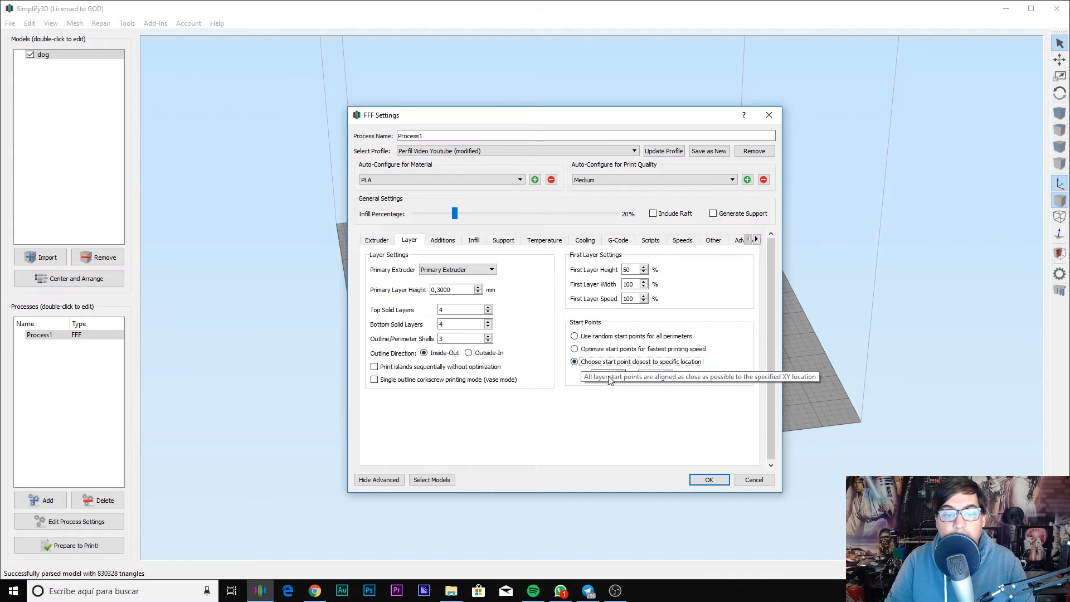
double_click(598, 376)
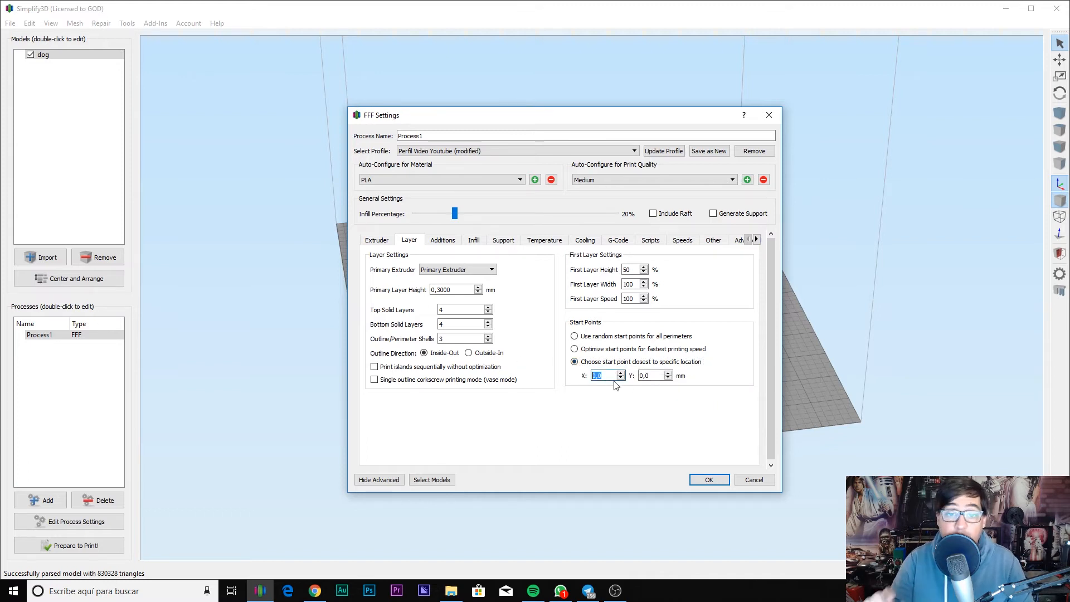
left_click(603, 349)
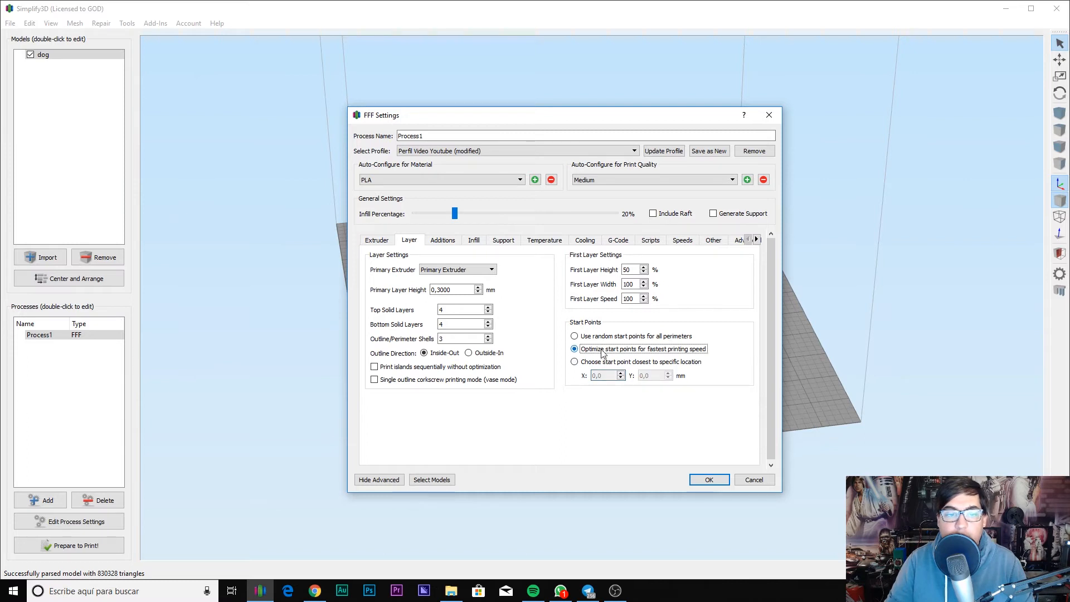
Step: On Additions, keep the skirt on the Primary Extruder and type a larger skirt outline count
left_click(452, 240)
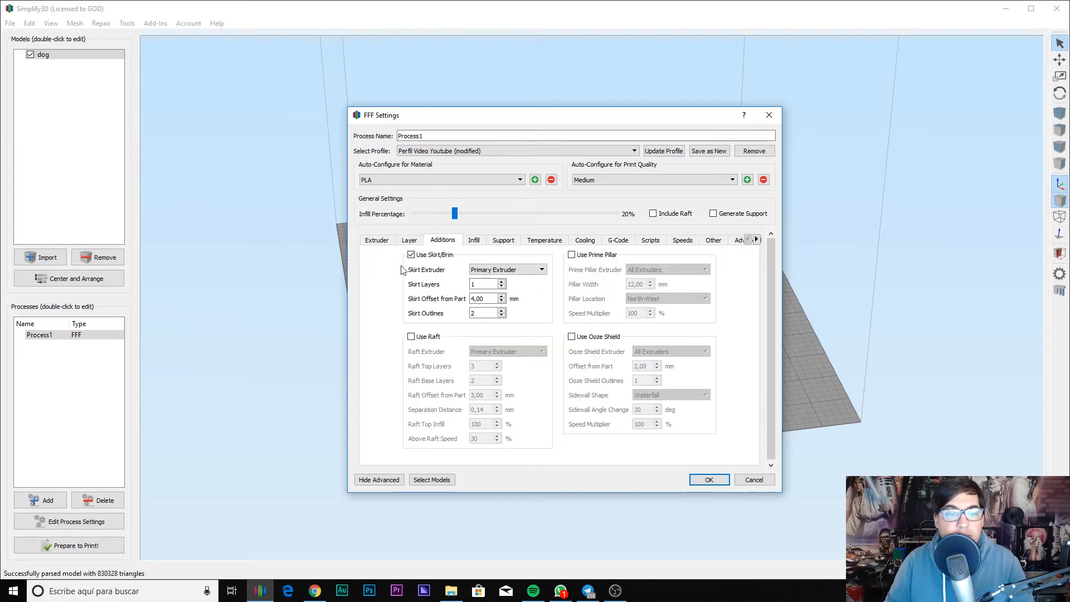
mouse_move(424, 257)
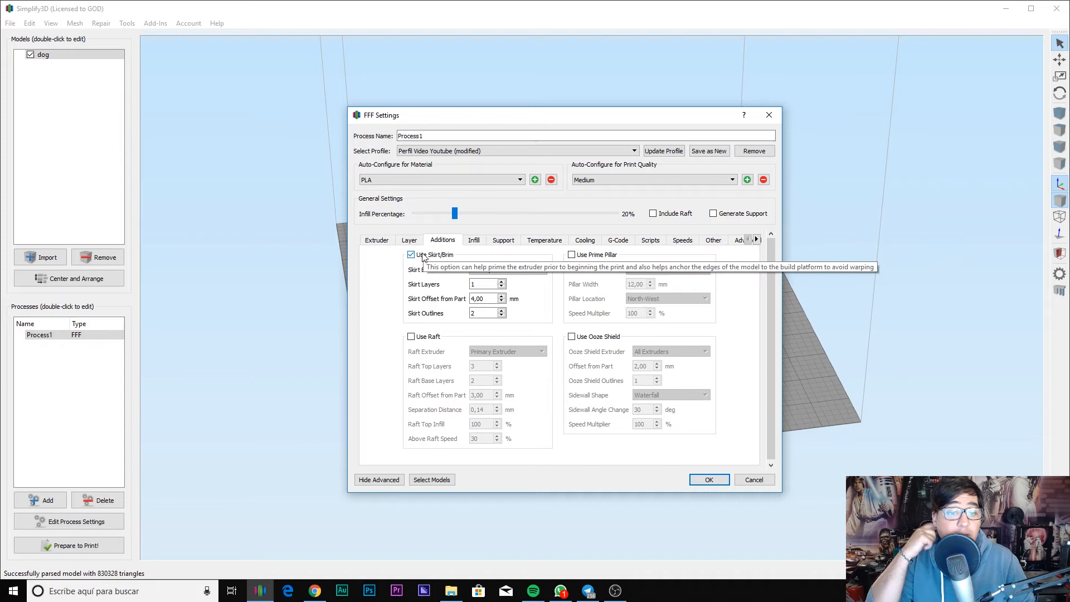
left_click(490, 271)
left_click(492, 283)
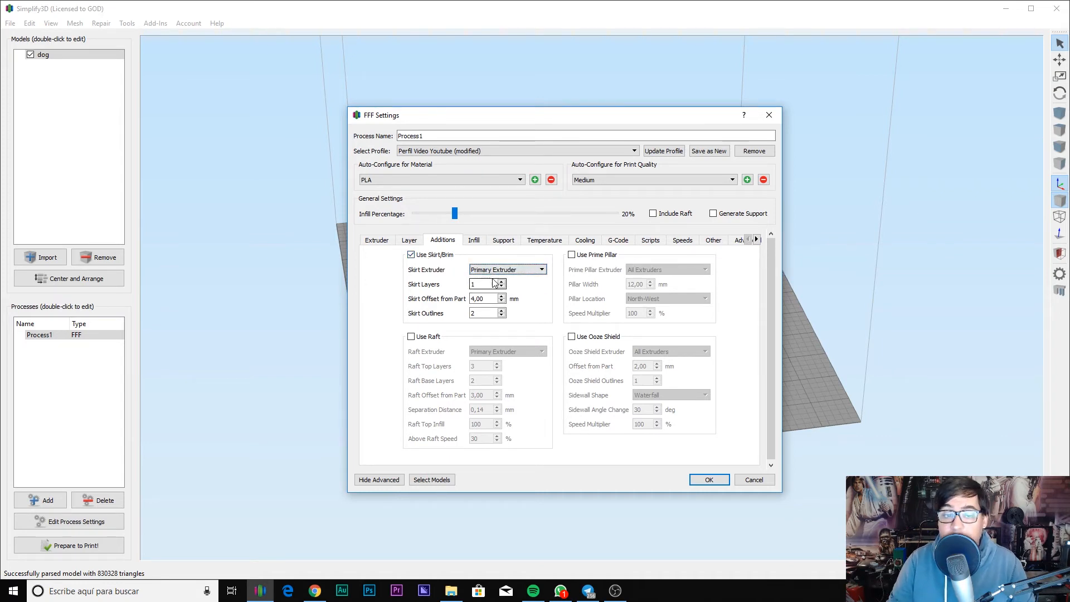
left_click_drag(488, 283, 392, 273)
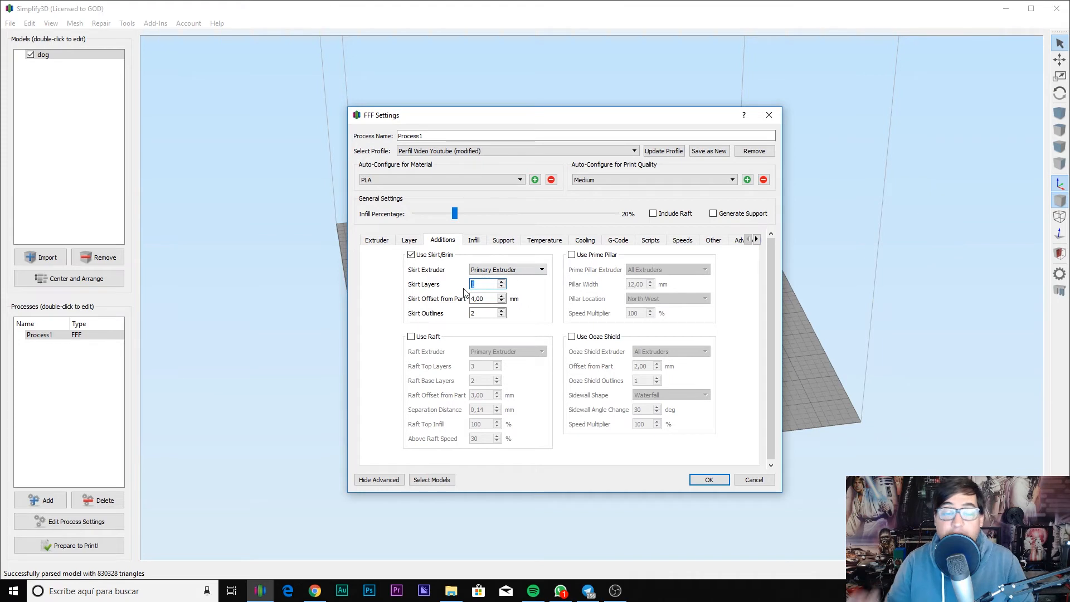
key("Tab")
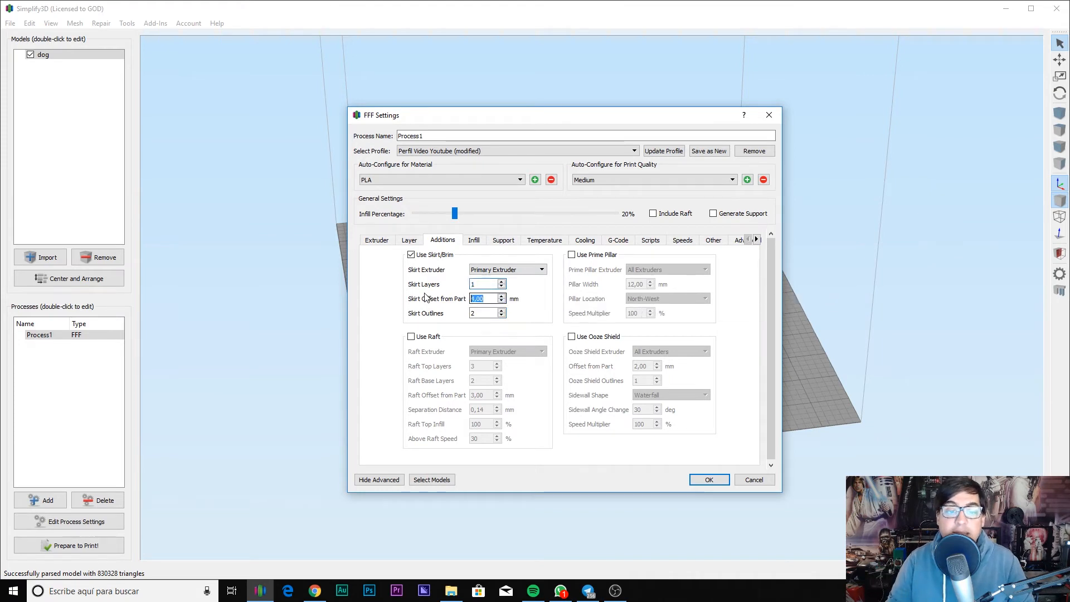
key("Tab")
type("47")
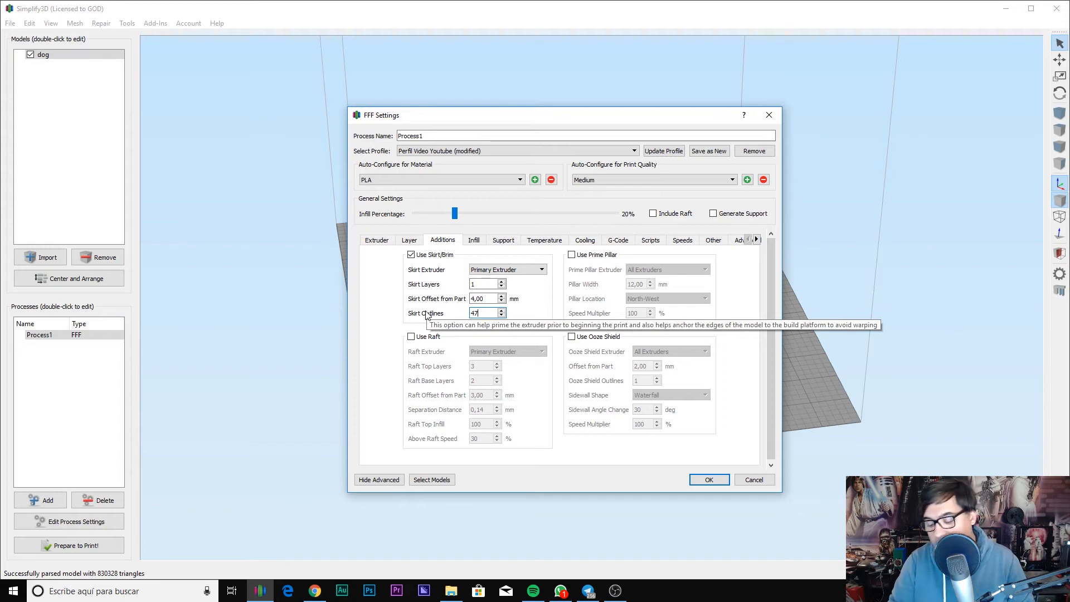
type("6")
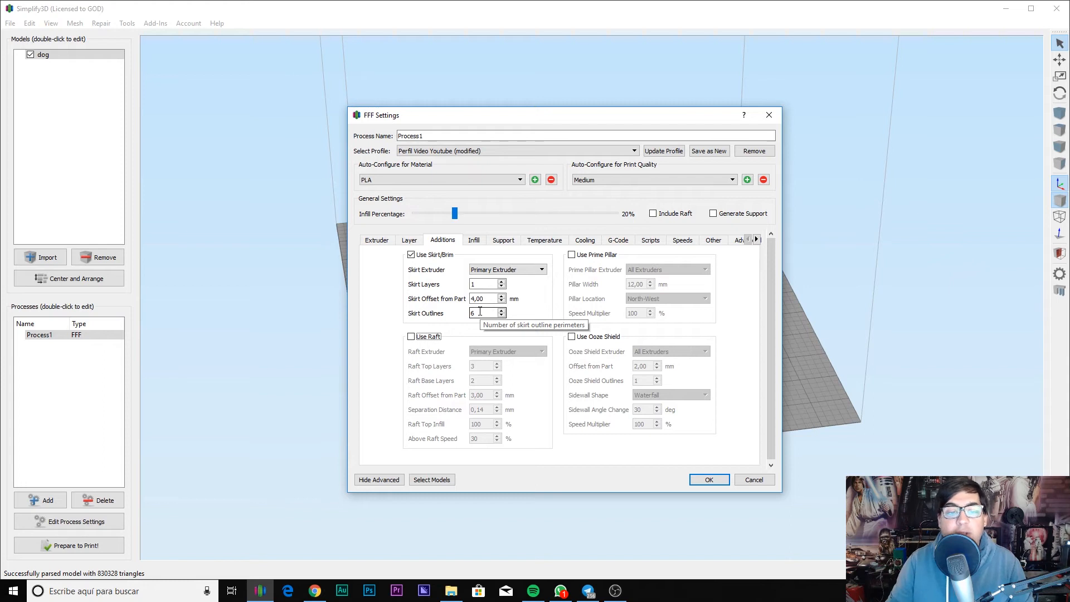
Step: Try the raft option and leave it turned off
left_click(418, 337)
left_click(412, 337)
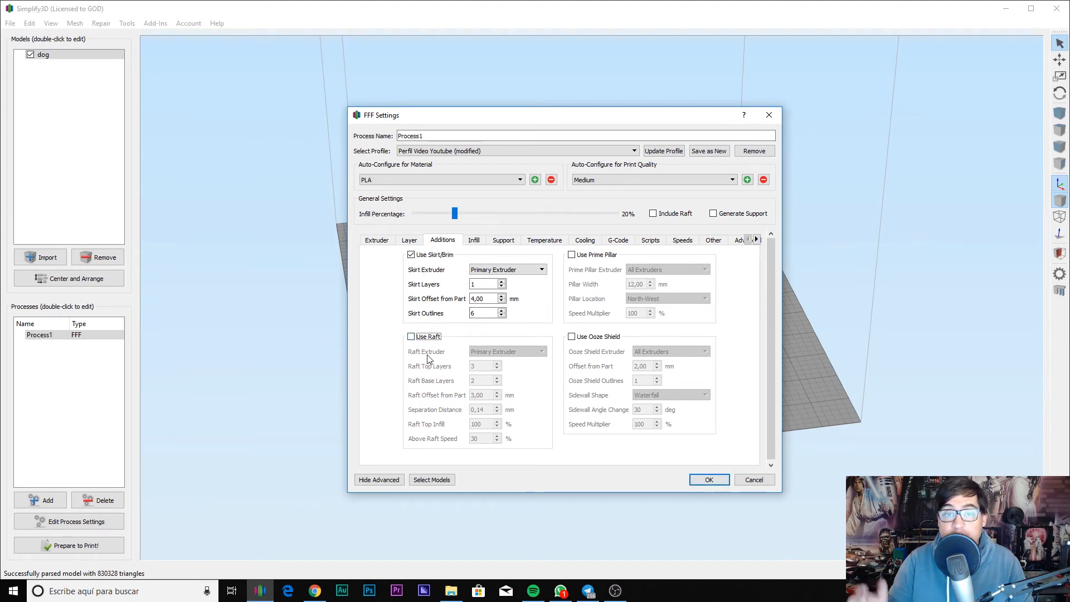
mouse_move(428, 359)
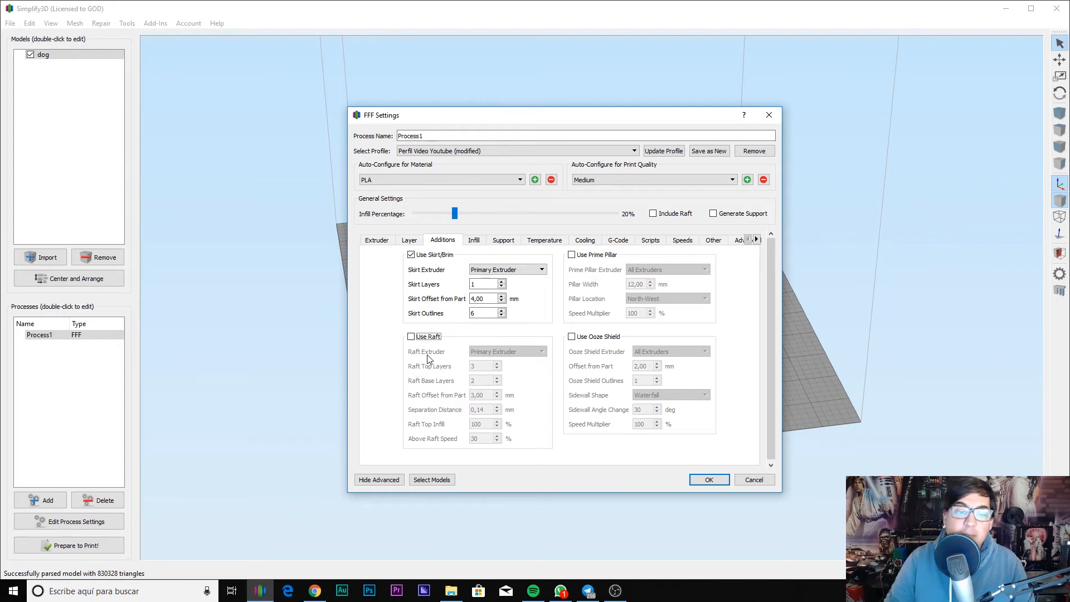
left_click(428, 336)
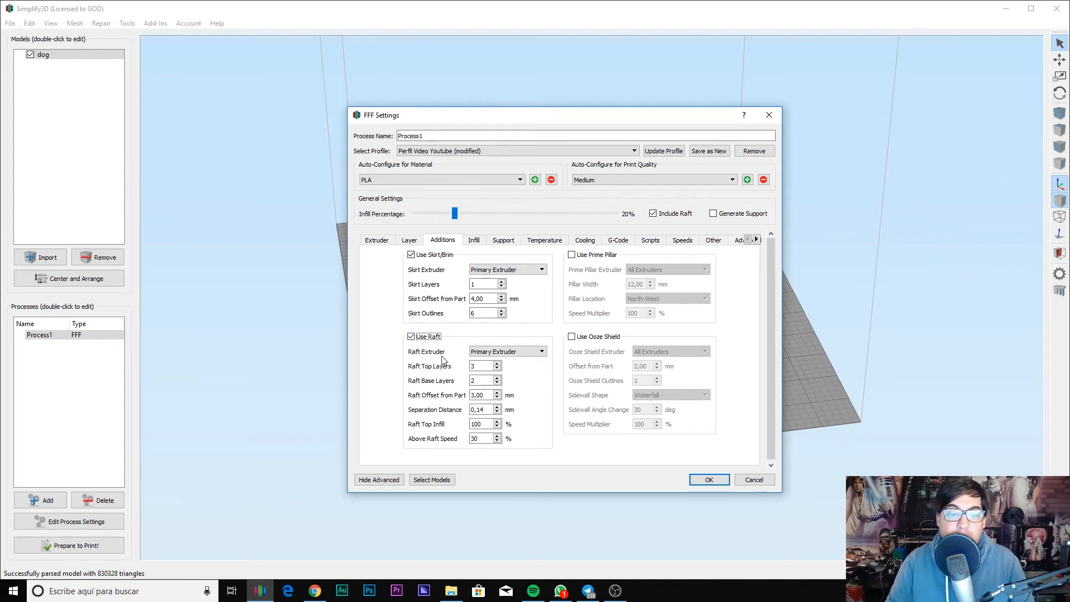
left_click(419, 338)
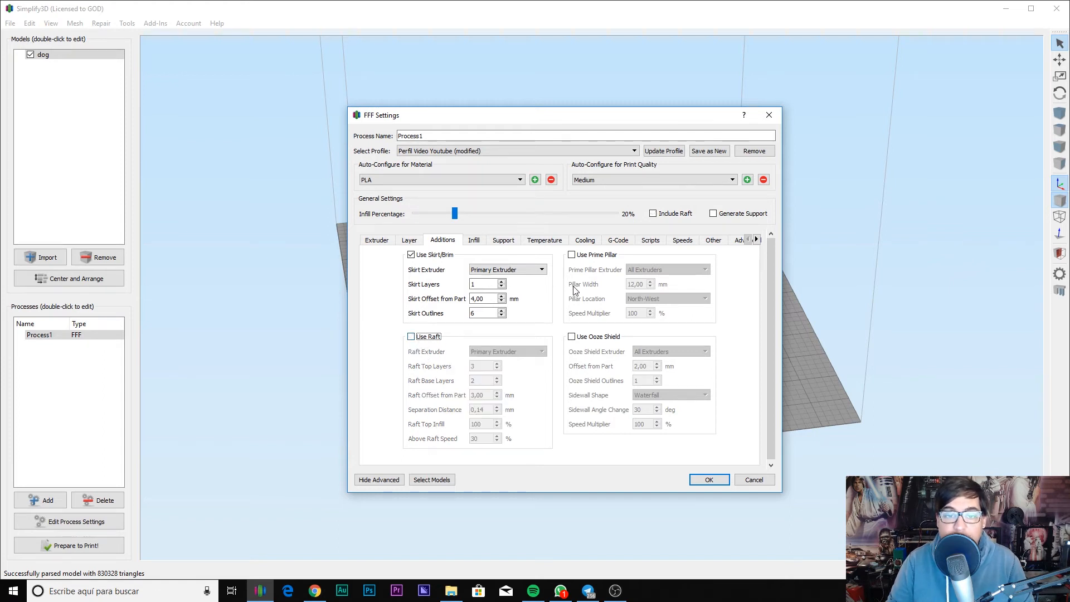
Step: Leave Prime Pillar off, enable Use Ooze Shield and accept the process settings
left_click(596, 258)
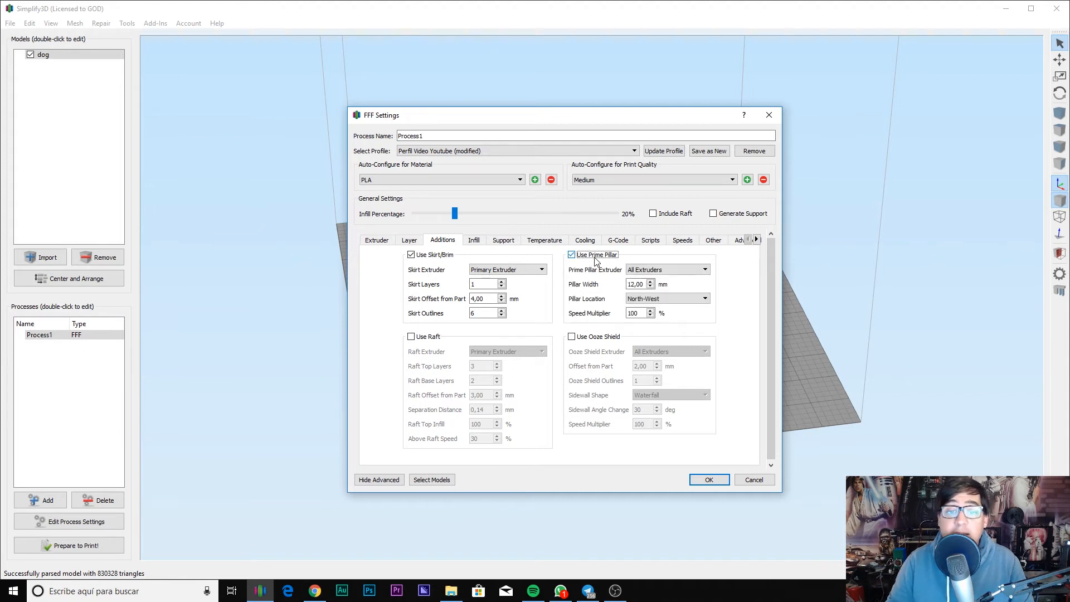
left_click(604, 258)
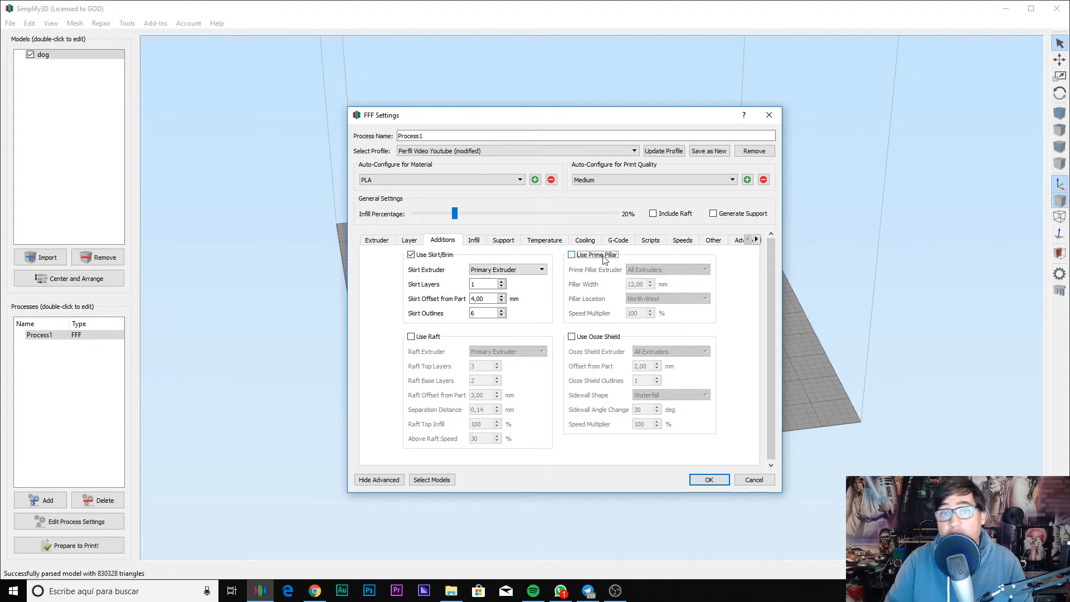
left_click(599, 337)
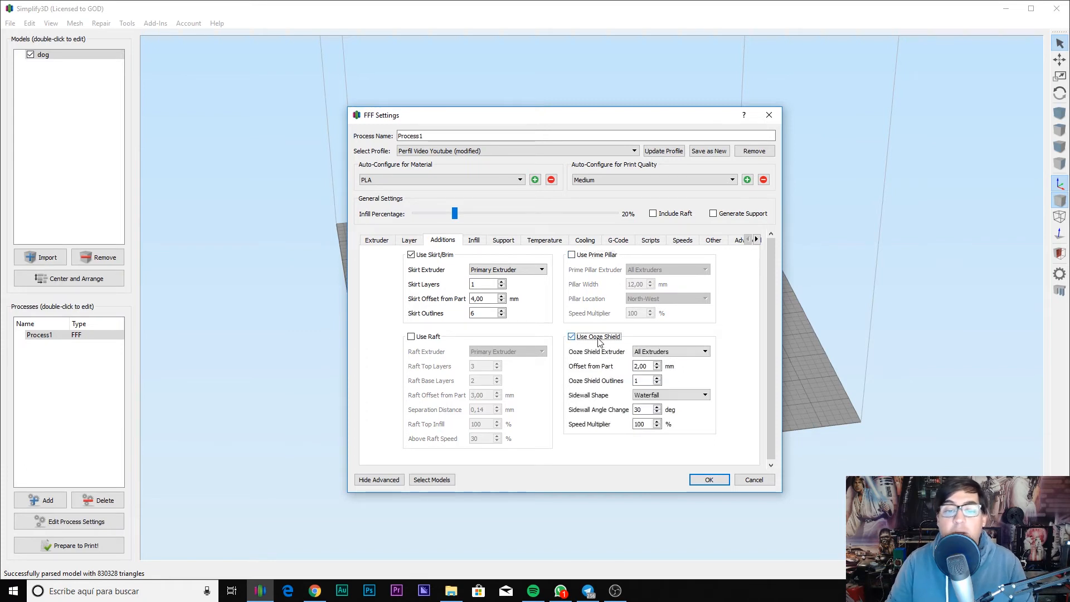
left_click(600, 338)
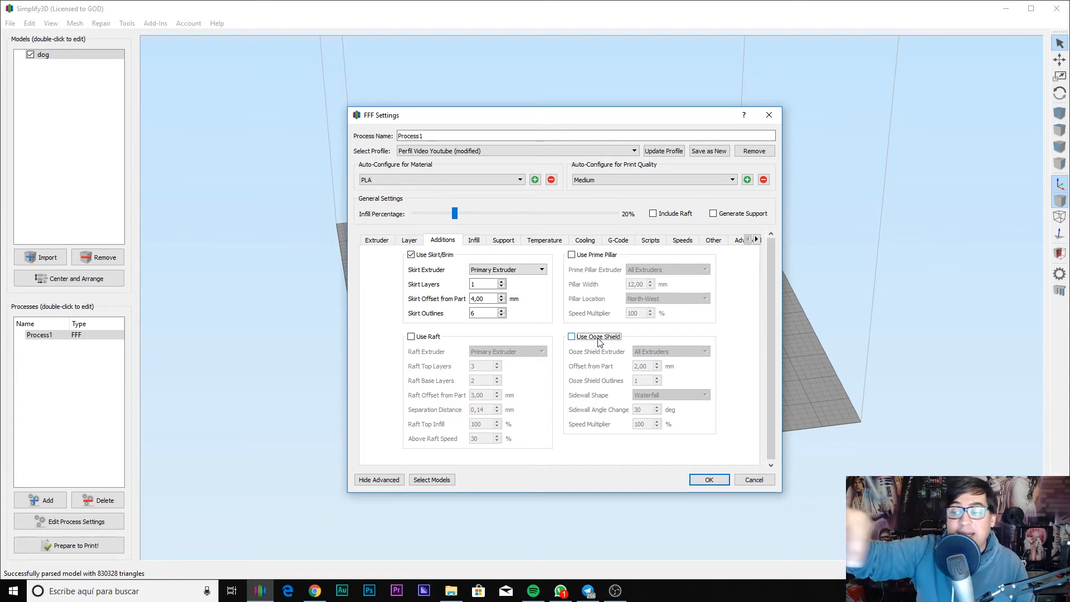
left_click(598, 338)
left_click(709, 480)
left_click_drag(450, 477, 462, 370)
Step: Slice the dog and orbit the speed-coloured toolpath preview
left_click(73, 545)
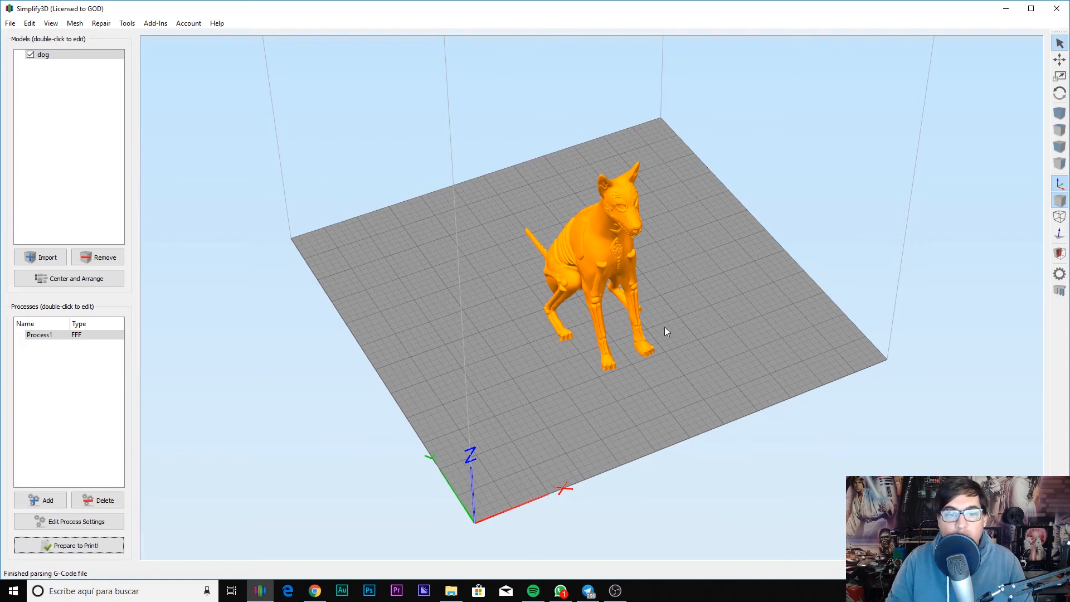
mouse_move(538, 337)
left_mouse_down()
mouse_move(662, 370)
mouse_move(540, 346)
left_mouse_up()
scroll(542, 336, "up", 5)
left_click_drag(387, 295, 684, 353)
Step: Scrub the Layer Range Max slider through the layers, then exit preview mode
left_click_drag(902, 540, 539, 527)
left_click_drag(459, 528, 1040, 540)
left_click_drag(849, 314, 743, 286)
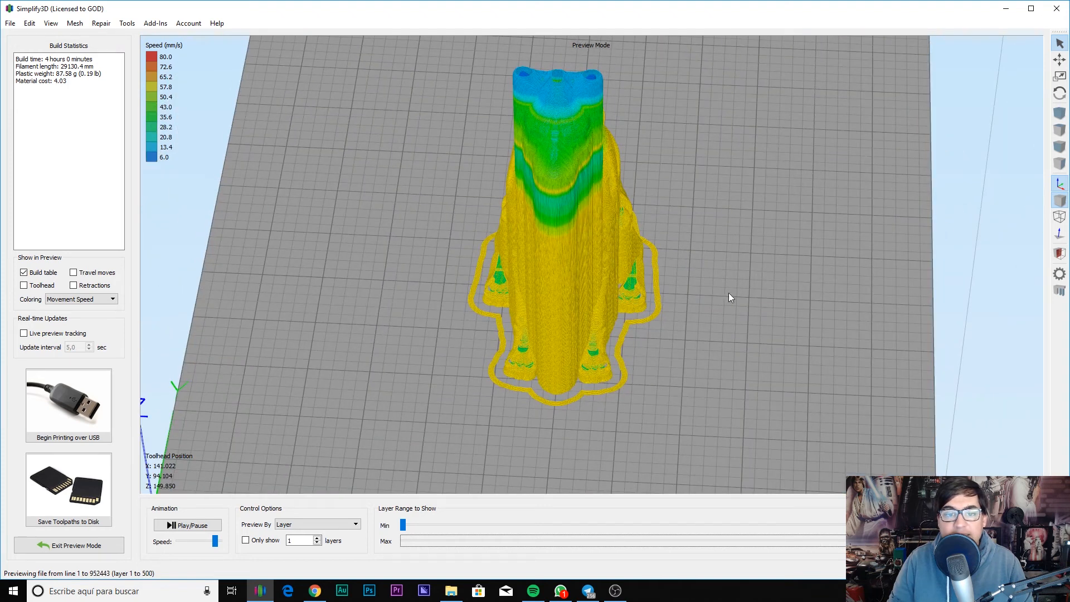
left_click(88, 542)
Step: Uncheck Use Ooze Shield in the process settings
left_click(63, 523)
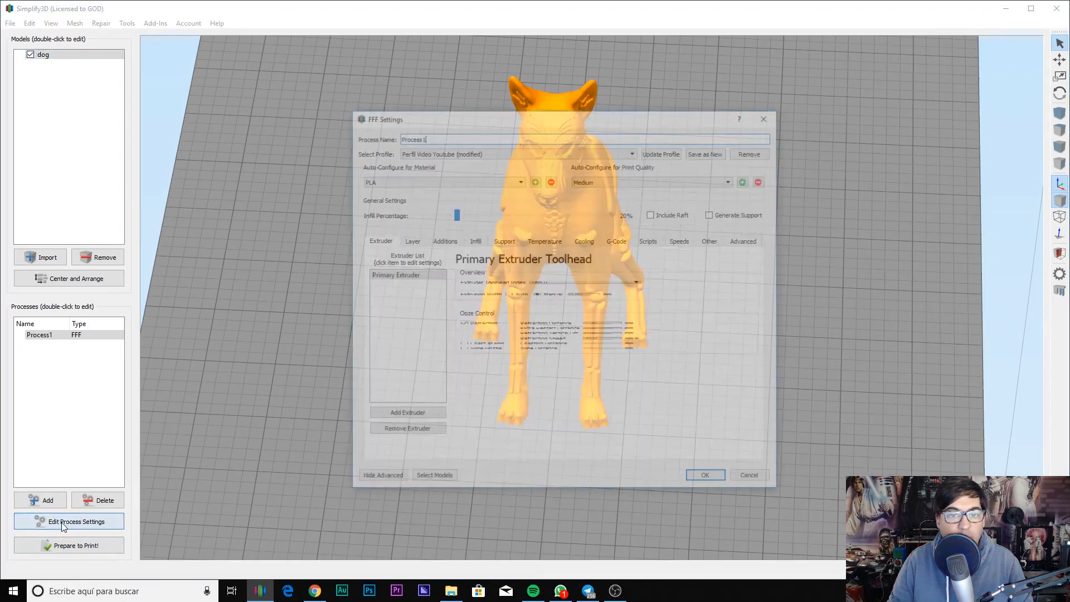
left_click(481, 240)
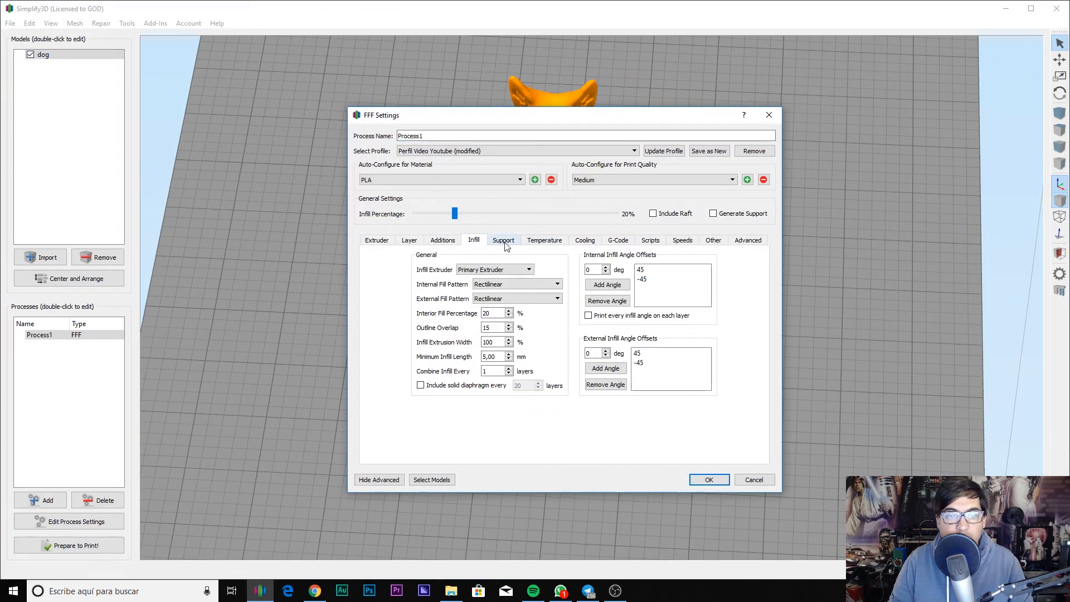
left_click(442, 240)
left_click(580, 338)
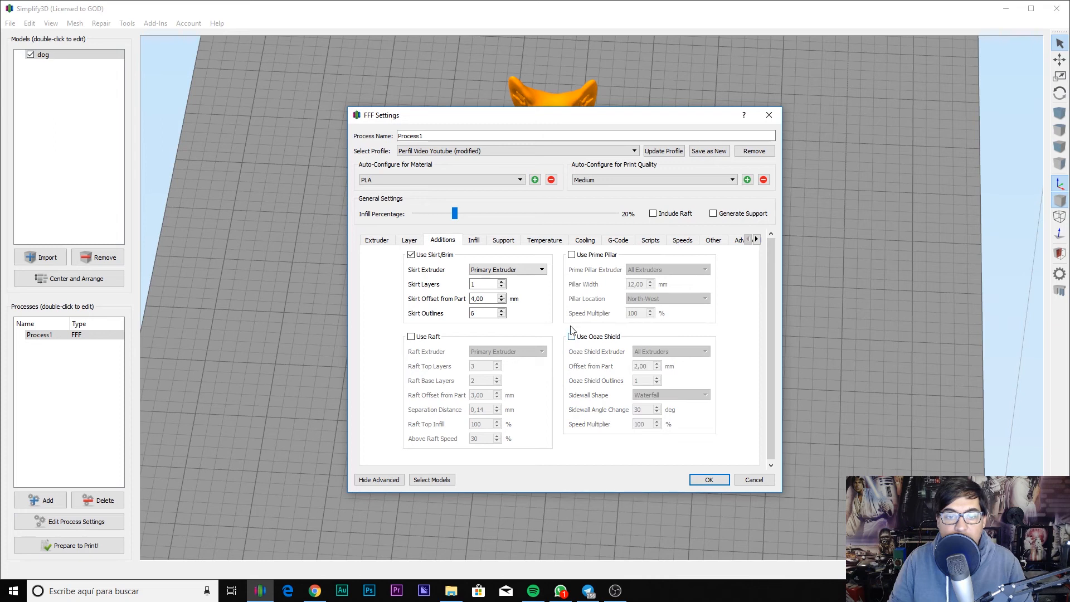
Step: Set Internal Fill Pattern to Full Honeycomb, accept, and re-slice the dog
left_click(480, 241)
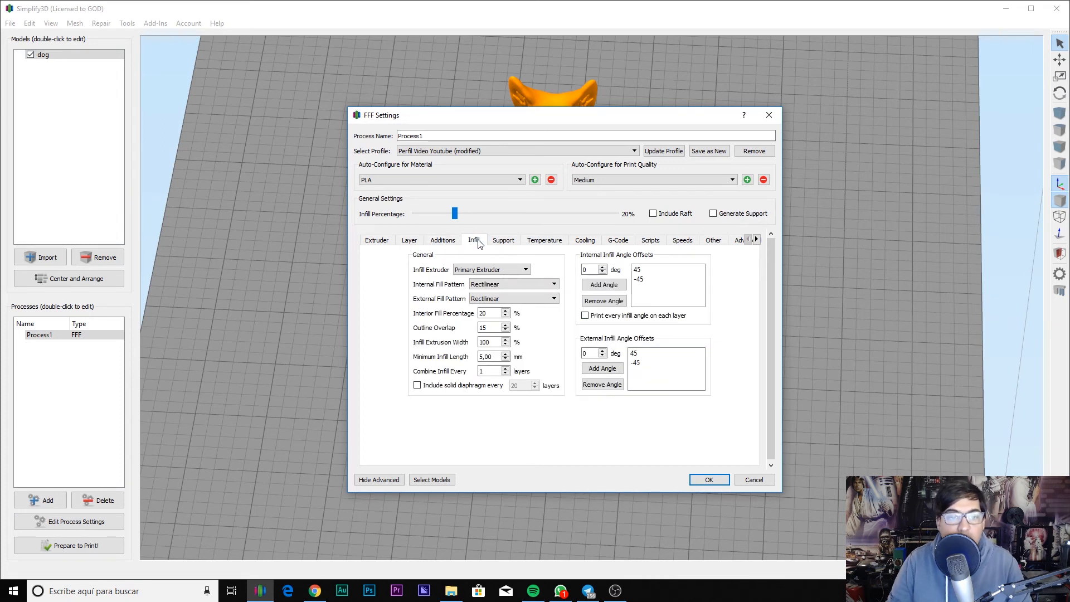
left_click(485, 285)
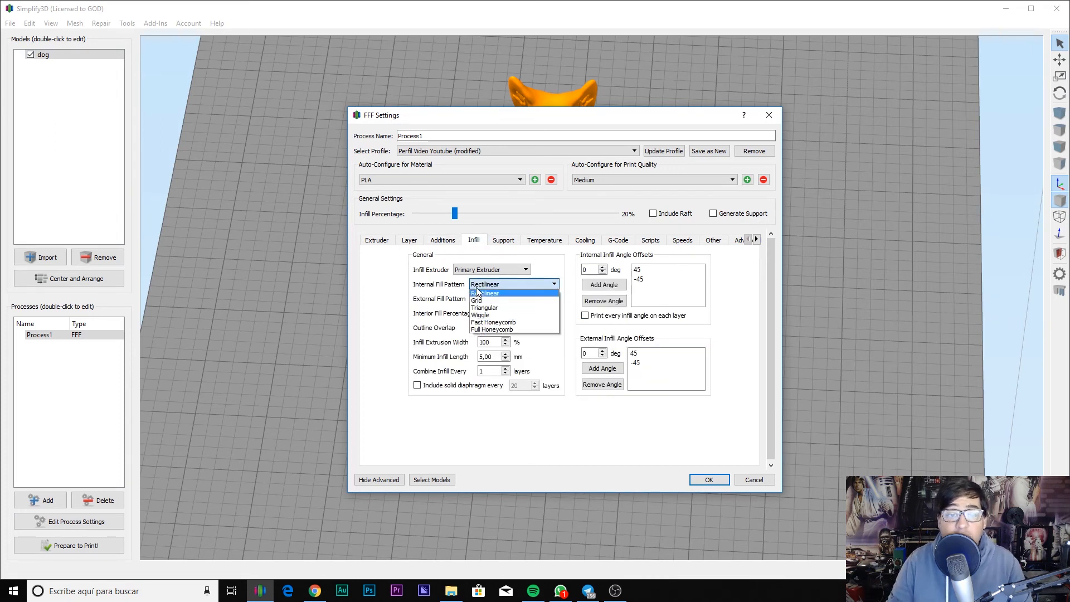
left_click(490, 323)
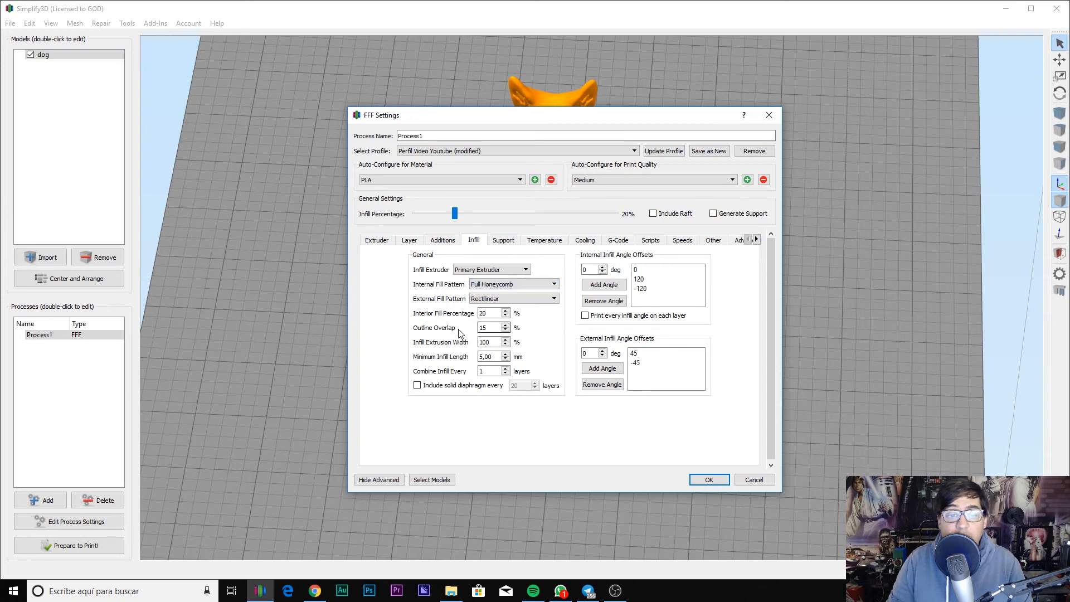
left_click(706, 479)
left_click(84, 543)
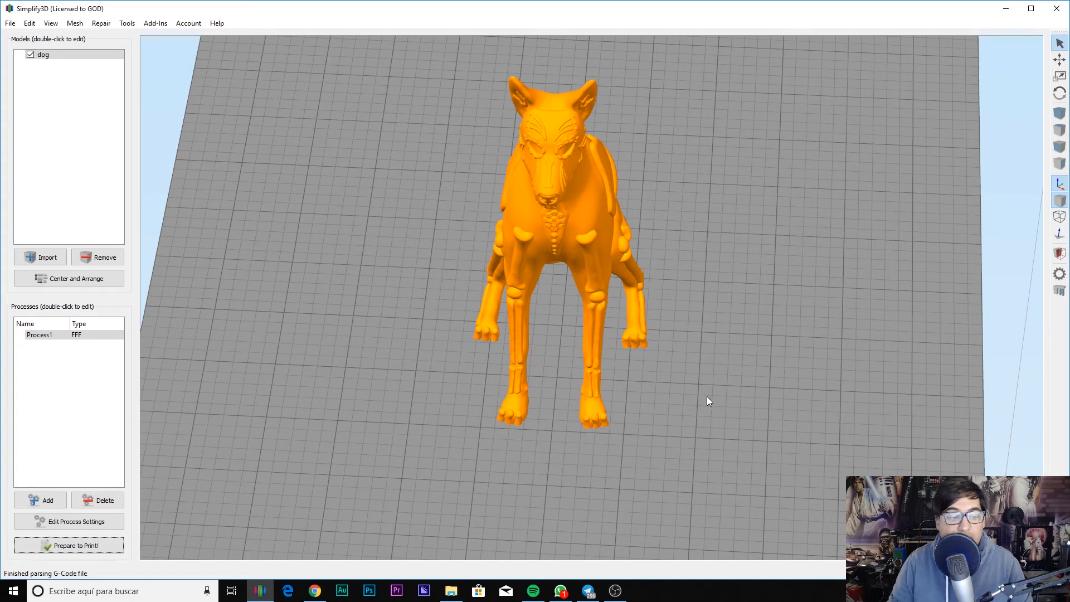
Step: Orbit the preview and cut it down to layer 96 to expose the honeycomb infill, then exit
left_click_drag(700, 392, 748, 373)
scroll(748, 373, "up", 5)
left_click_drag(678, 383, 836, 184)
left_click_drag(660, 313, 845, 393)
right_click_drag(691, 342, 609, 385)
left_click_drag(998, 541, 732, 540)
left_click_drag(757, 231, 600, 424)
scroll(656, 239, "up", 5)
right_click_drag(753, 160, 698, 196)
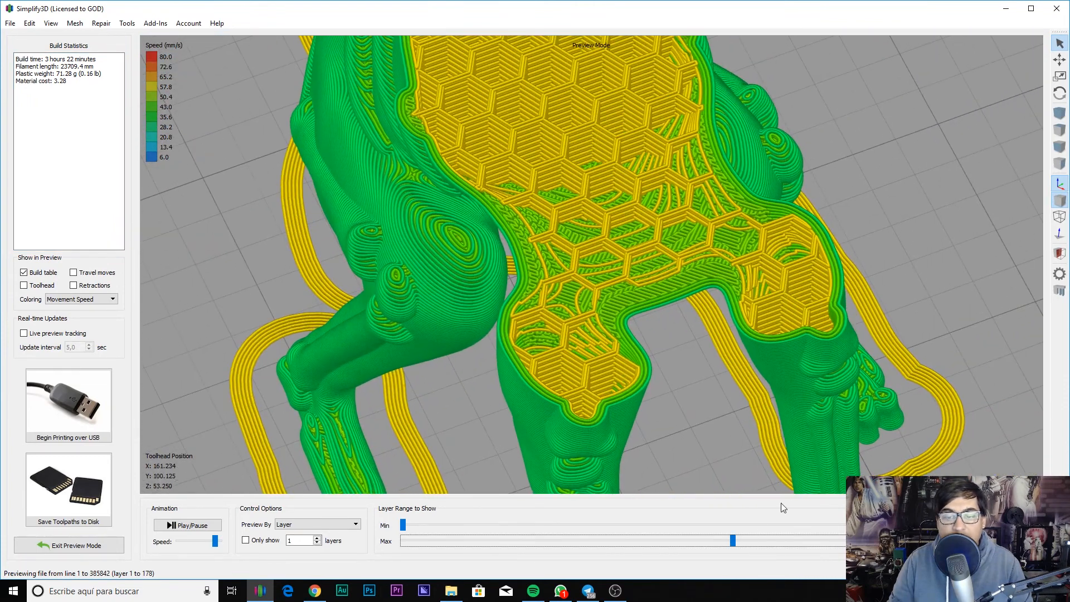
left_click_drag(733, 541, 571, 518)
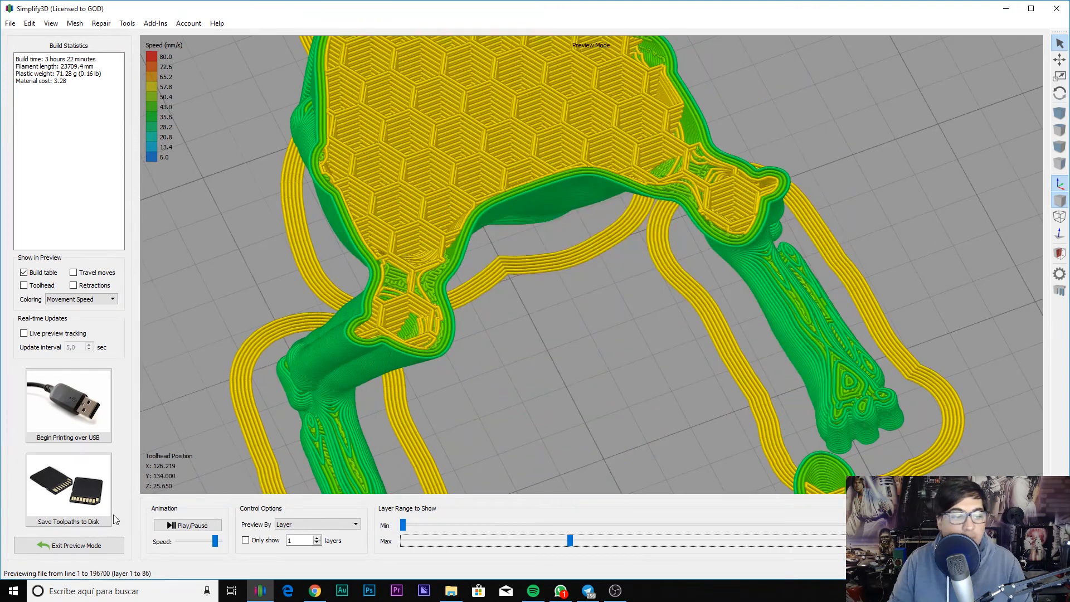
left_click(71, 545)
Step: Switch Internal Fill Pattern to Grid then Rectilinear, keep external Rectilinear, and view Support settings
left_click(73, 521)
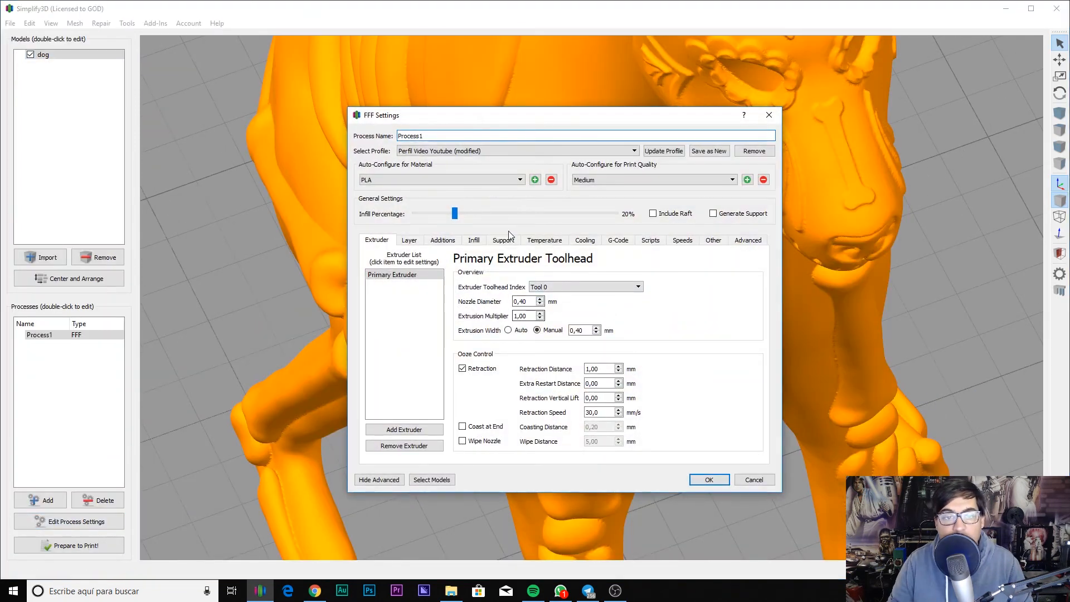
left_click(473, 240)
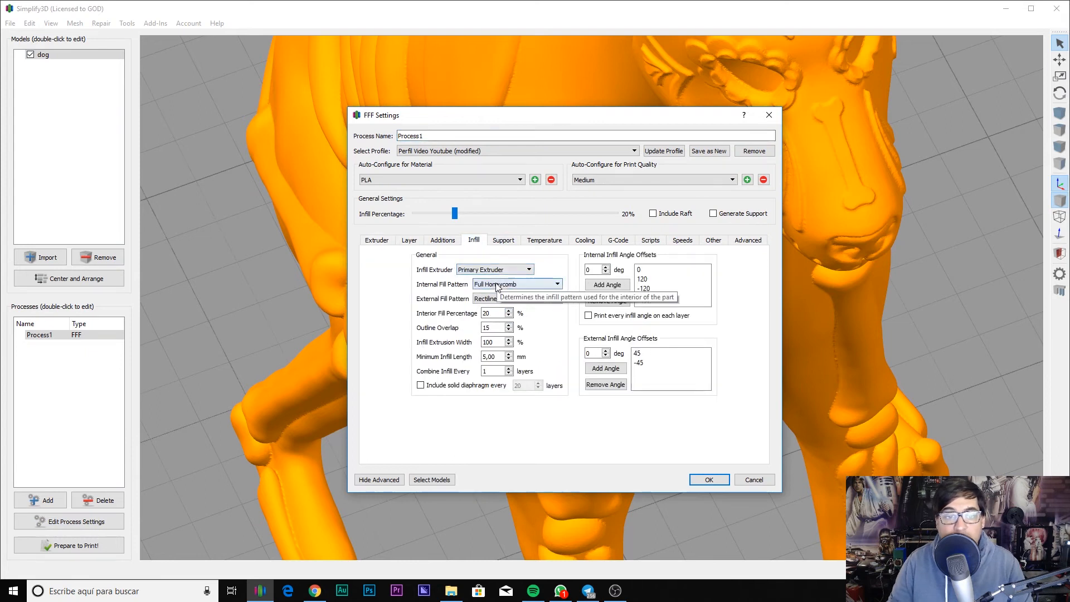
left_click(498, 285)
left_click(501, 295)
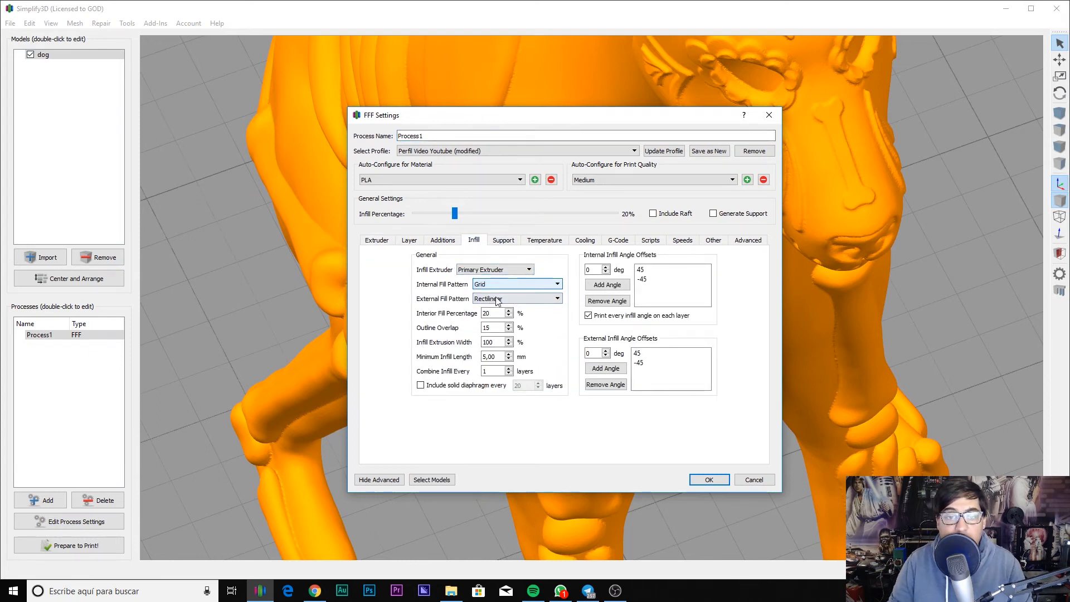
left_click(498, 284)
left_click(491, 292)
left_click(489, 298)
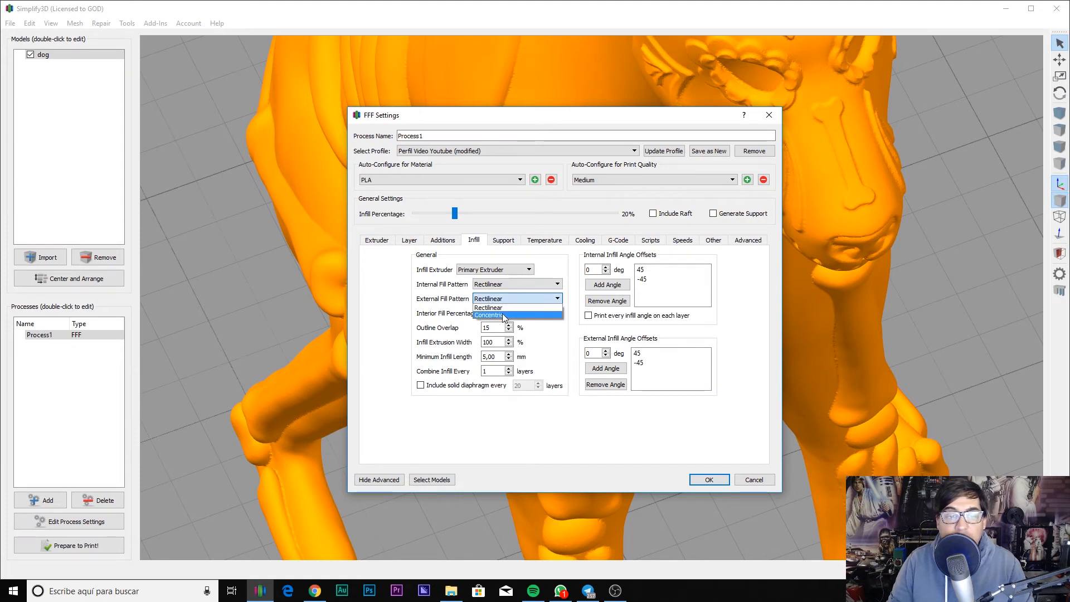
left_click(423, 316)
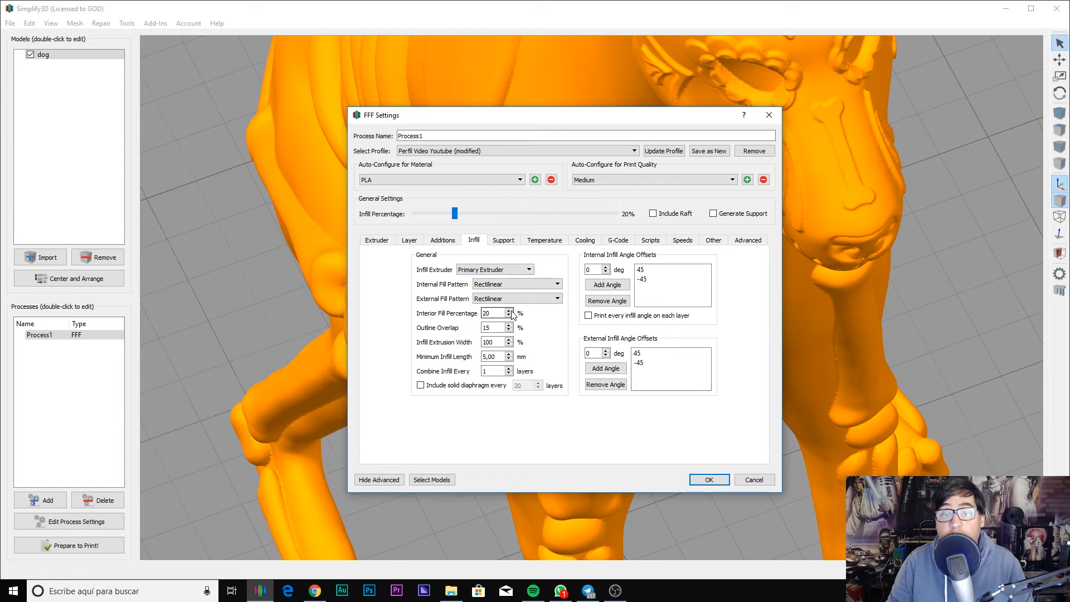
left_click(505, 243)
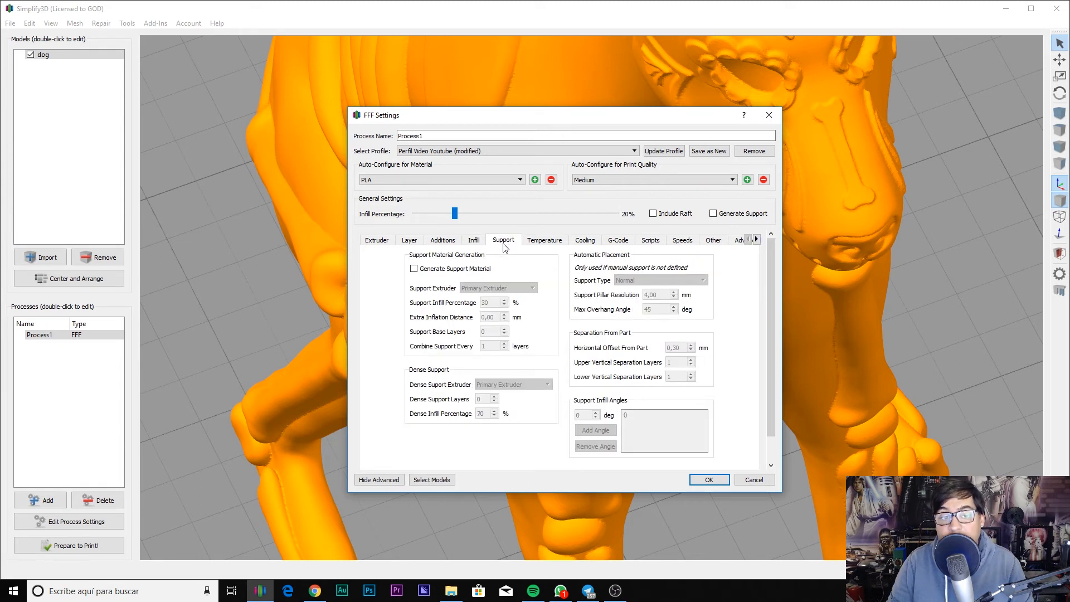
Step: Enable Generate Support Material, accept, and re-slice the dog
left_click(462, 269)
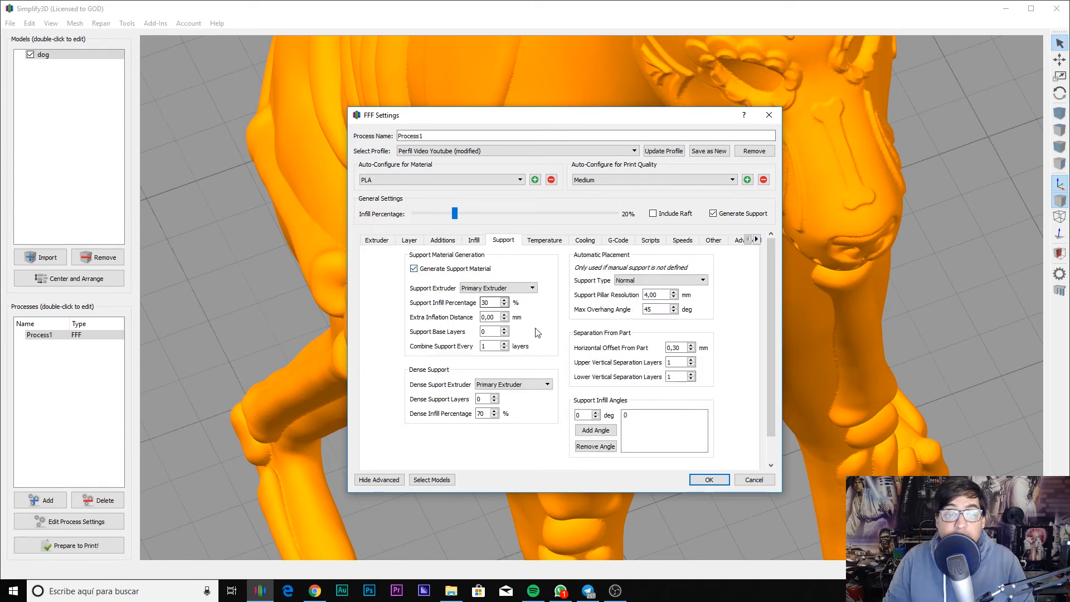
left_click(718, 480)
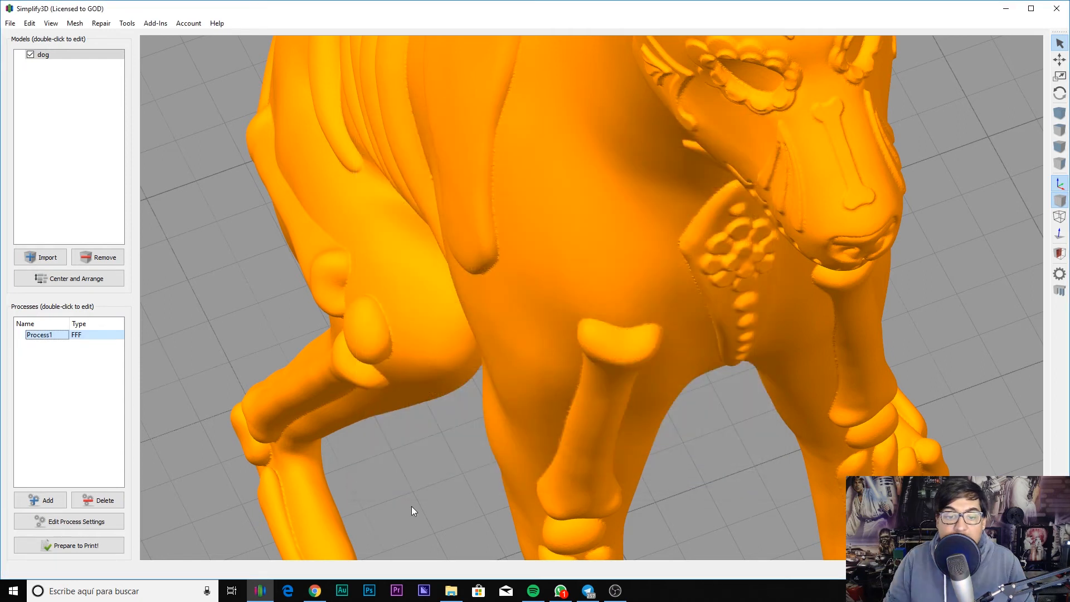
left_click(119, 545)
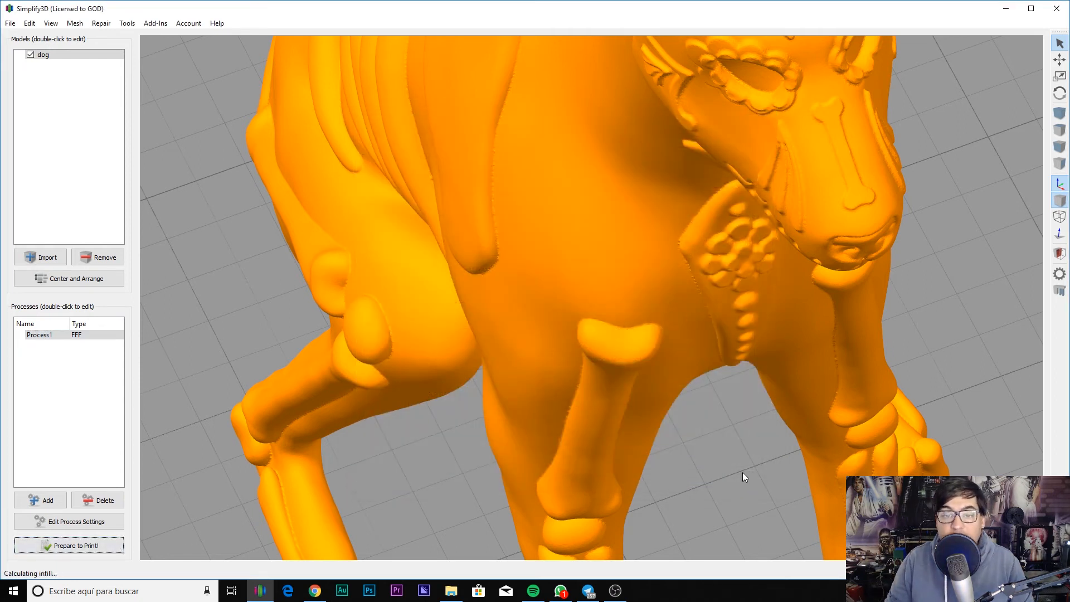
Step: Orbit the preview to view the support columns around the dog
scroll(728, 468, "down", 4)
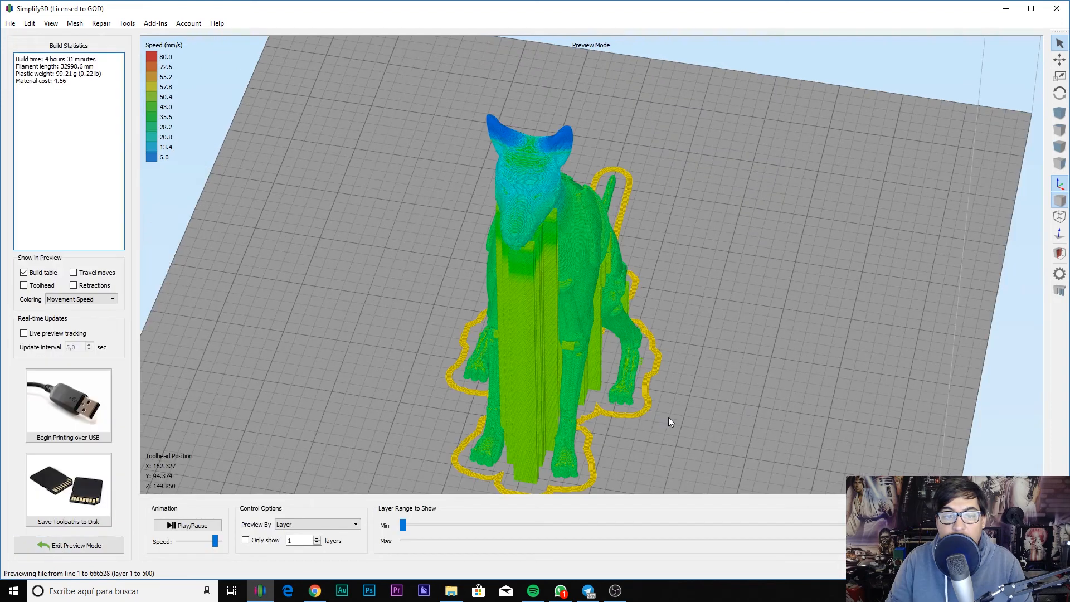
left_click_drag(654, 420, 894, 330)
left_click_drag(591, 356, 780, 357)
left_click_drag(621, 364, 761, 372)
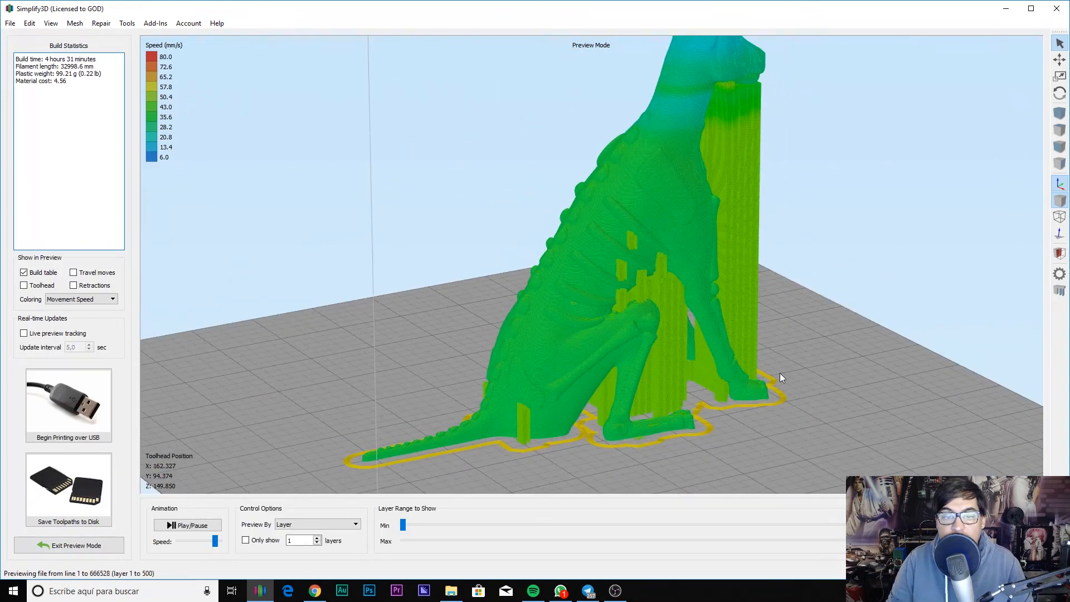
left_click_drag(884, 370, 478, 395)
left_click_drag(780, 323, 484, 319)
Step: Leave the preview and paint manual support pillars under the dog's jaw
left_click(71, 549)
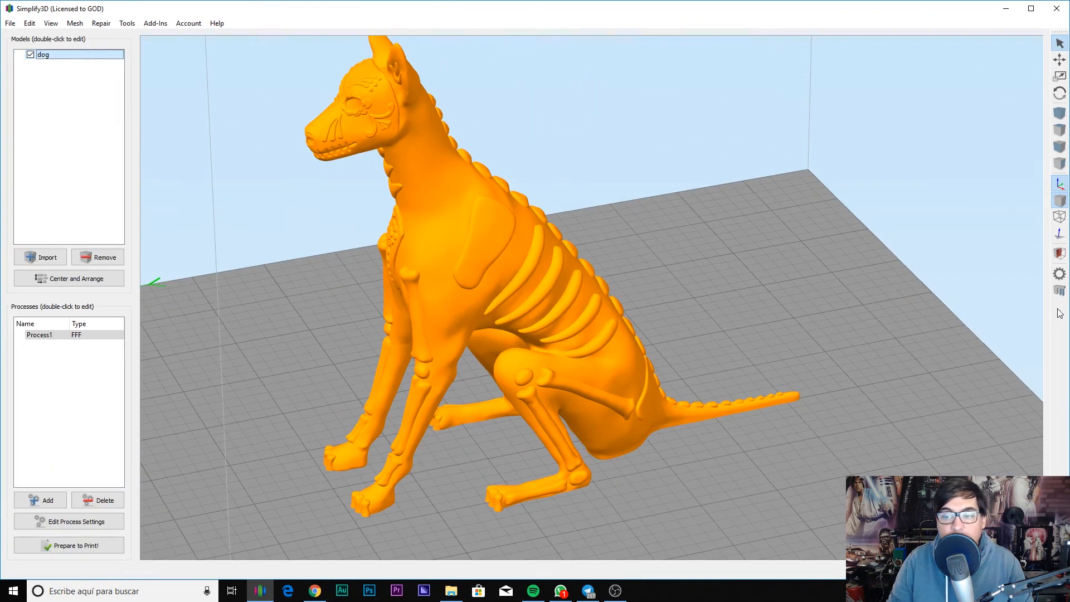
left_click(1059, 290)
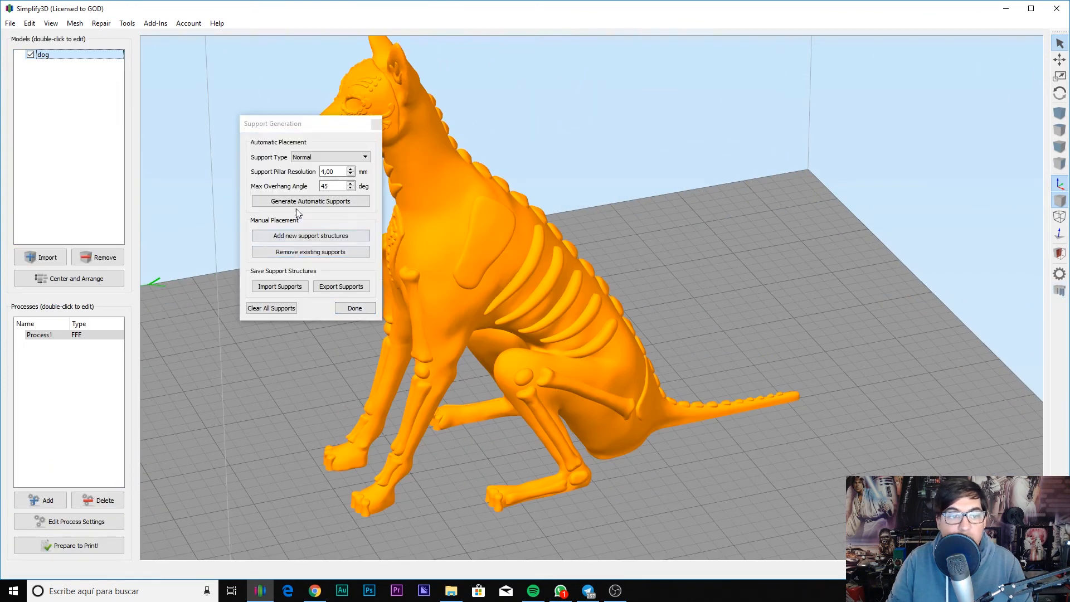
left_click_drag(301, 131, 656, 125)
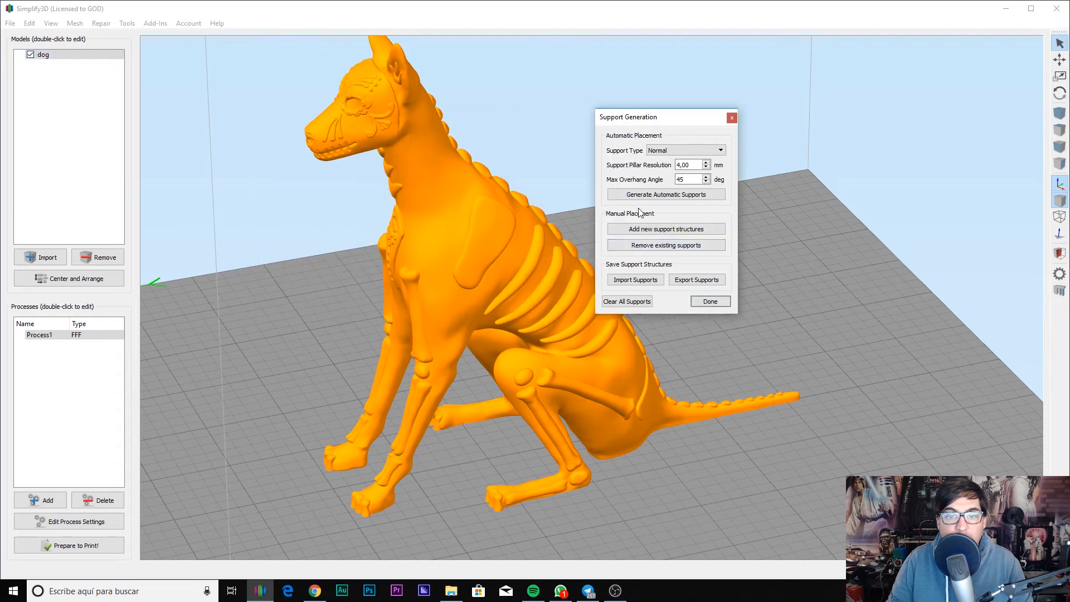
left_click(640, 233)
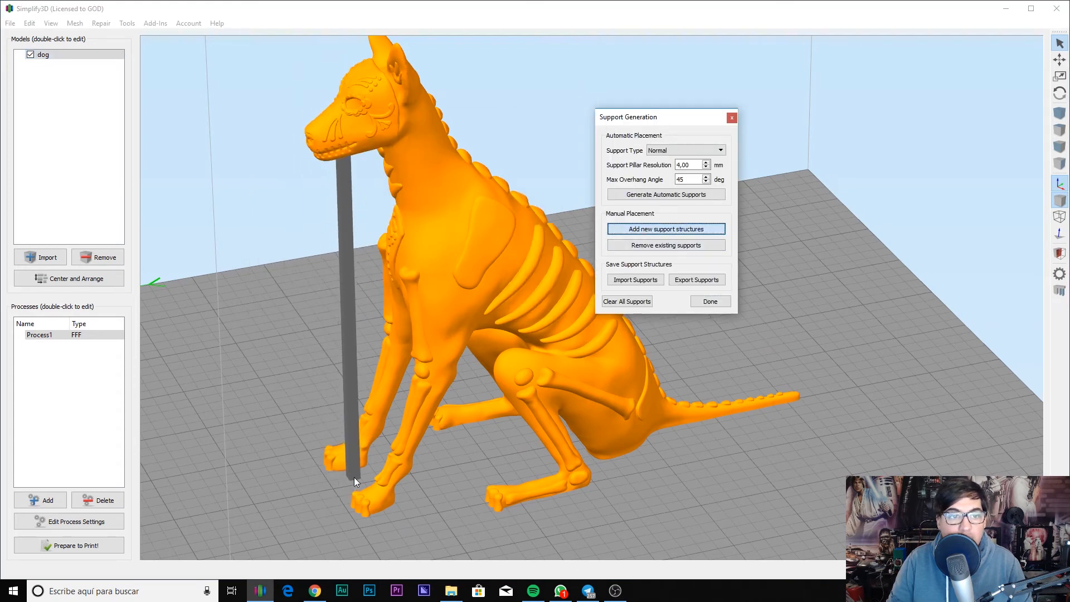
mouse_move(342, 480)
left_mouse_down()
mouse_move(376, 475)
mouse_move(344, 491)
mouse_move(376, 480)
left_mouse_up()
Step: Orbit to check the new supports, finish placing them, and re-slice the model
left_click_drag(273, 513, 937, 491)
right_click_drag(847, 412, 927, 378)
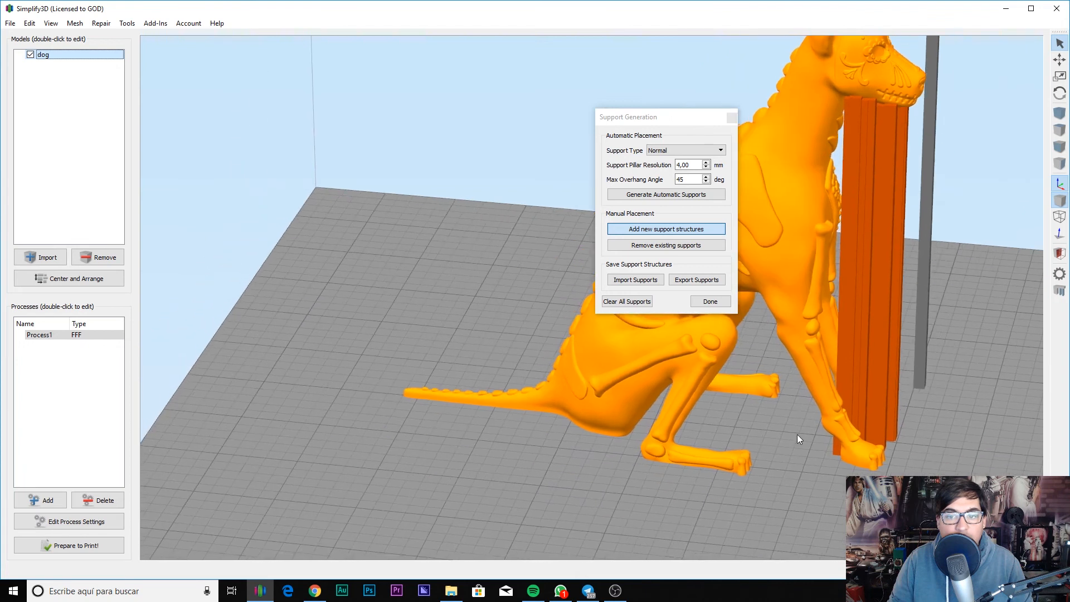
right_click_drag(797, 433, 936, 406)
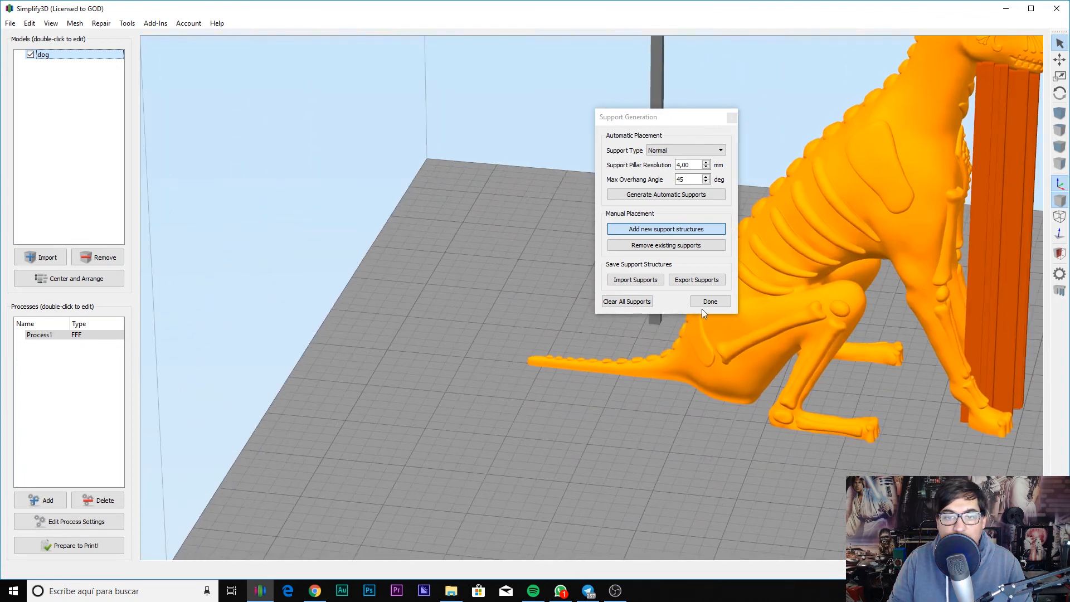
left_click(703, 303)
left_click(89, 545)
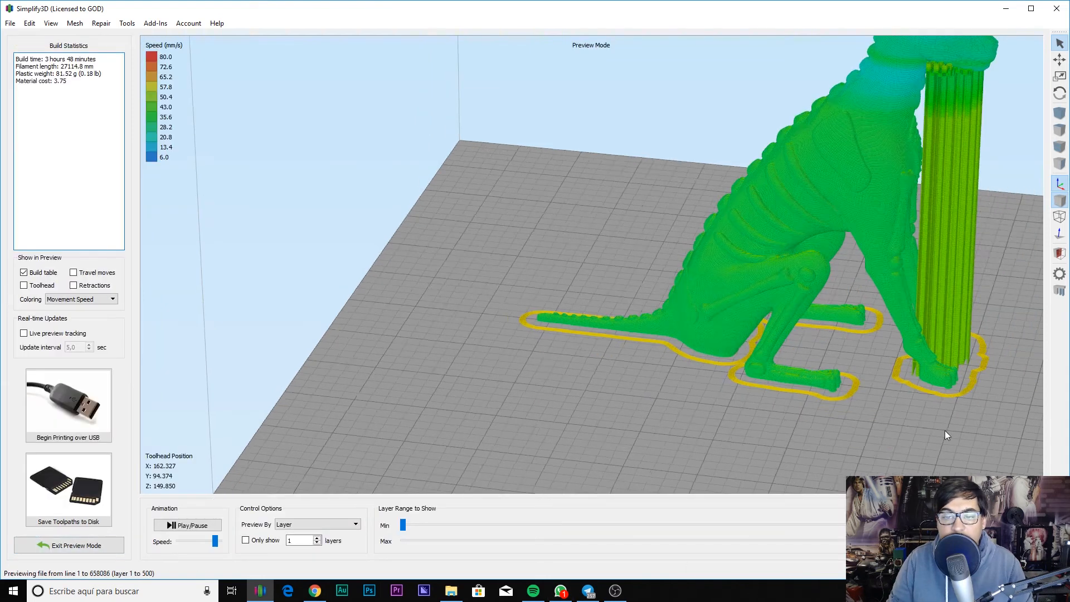
left_click_drag(945, 431, 681, 464)
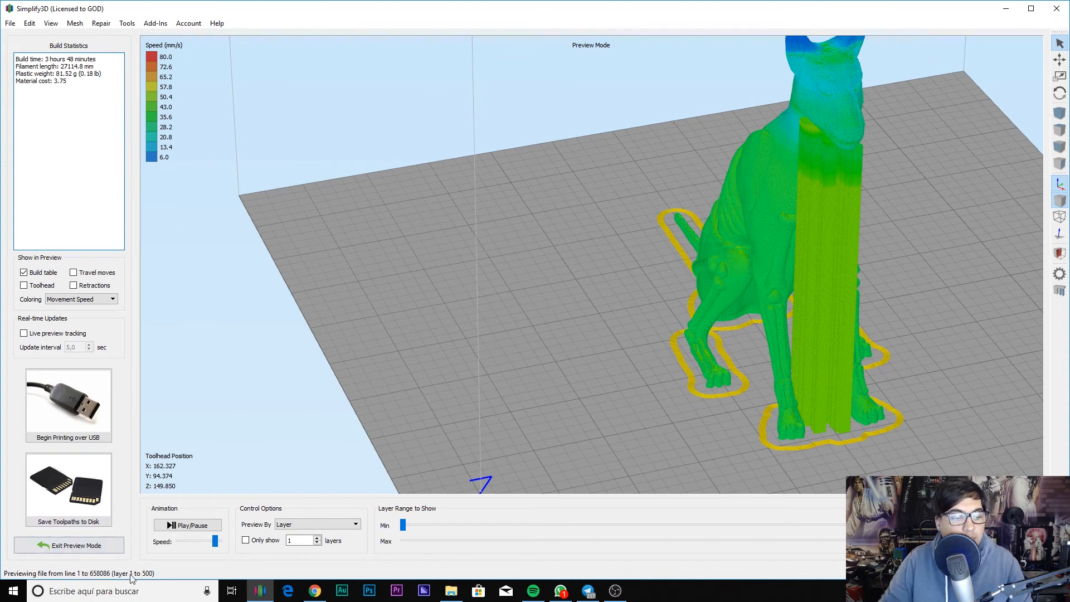
left_click(60, 548)
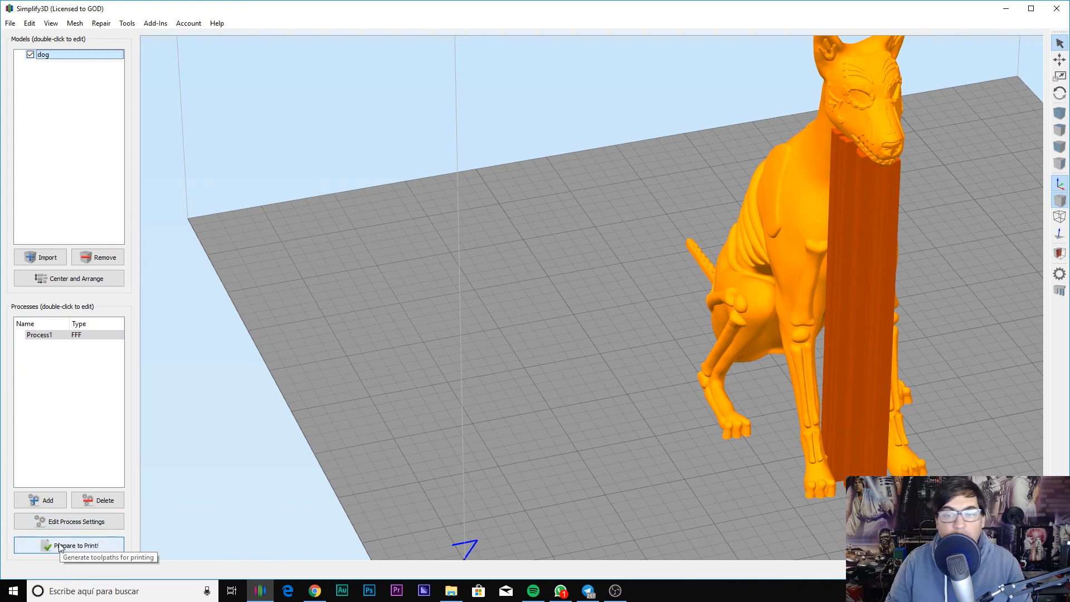
left_click(76, 528)
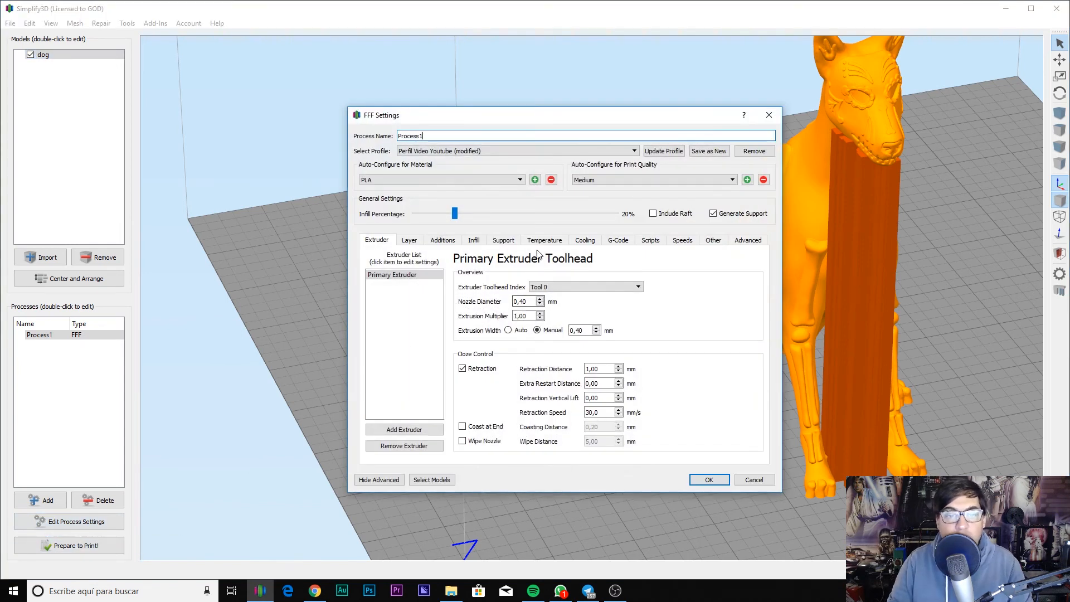
Step: Turn off automatic supports and set the extruder's layer 1 temperature to 210 °C
left_click(504, 241)
left_click(429, 270)
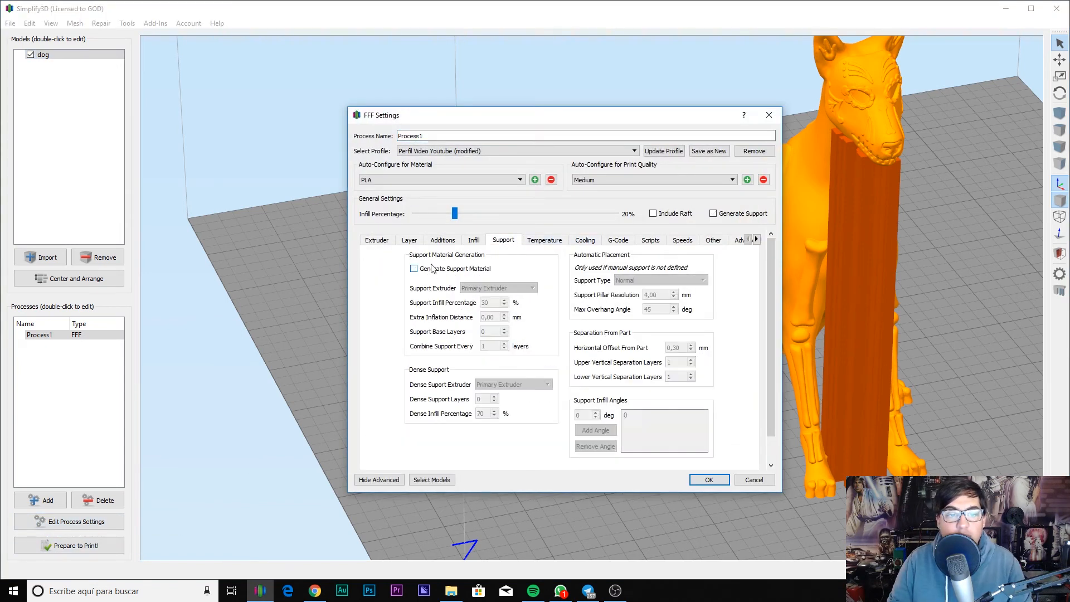
left_click(545, 240)
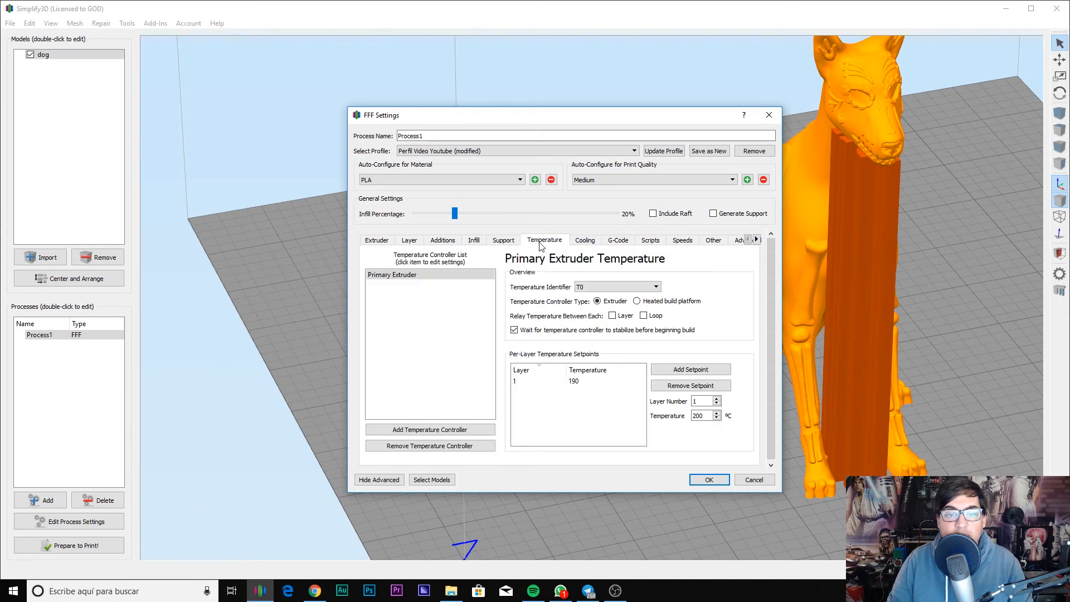
left_click(410, 280)
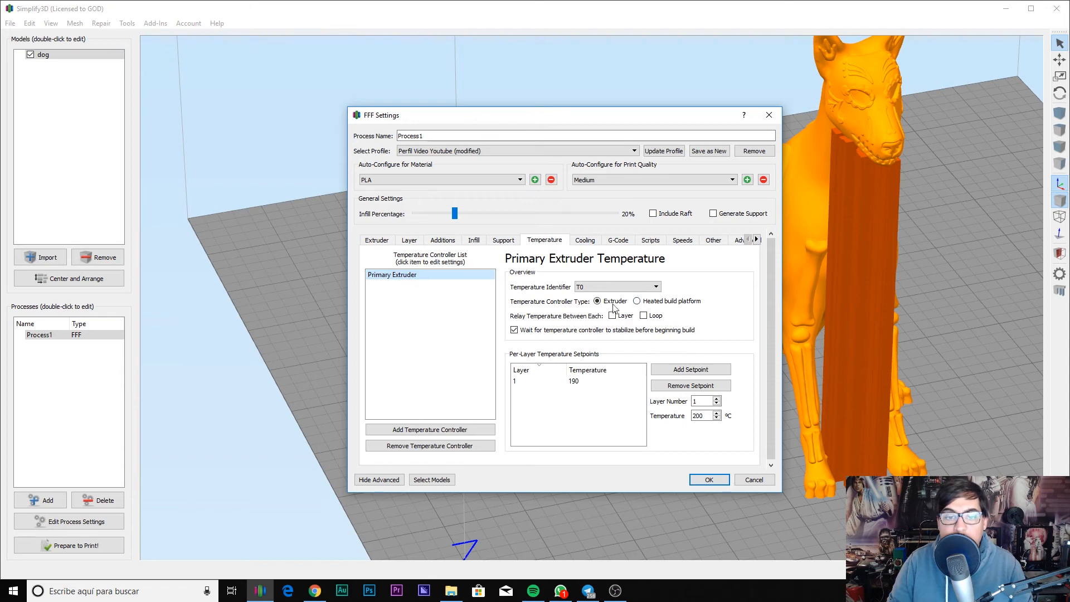
left_click(587, 385)
double_click(586, 383)
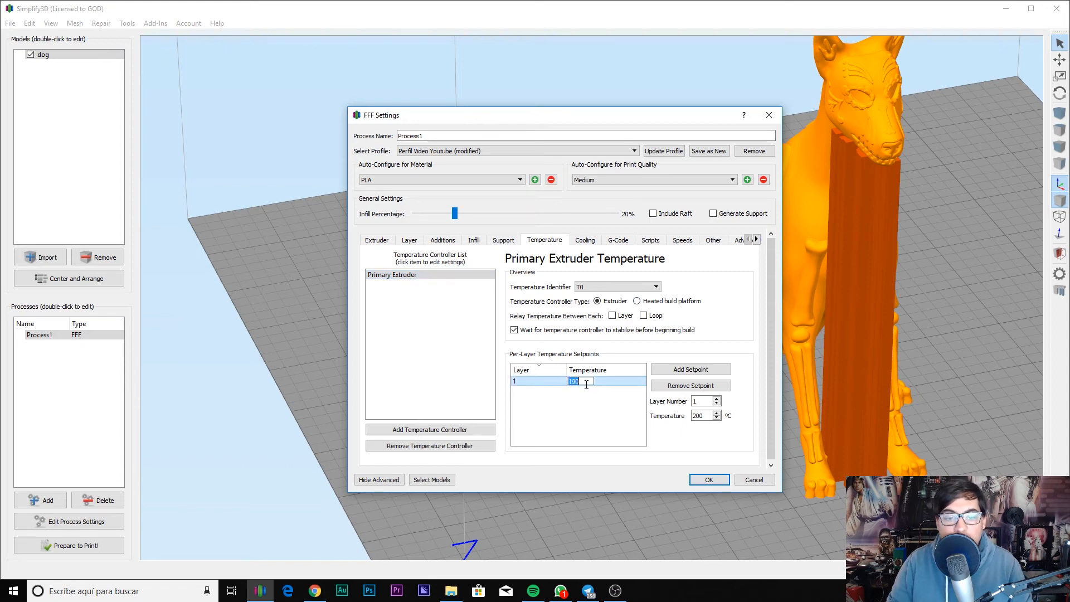
type("210")
key("Return")
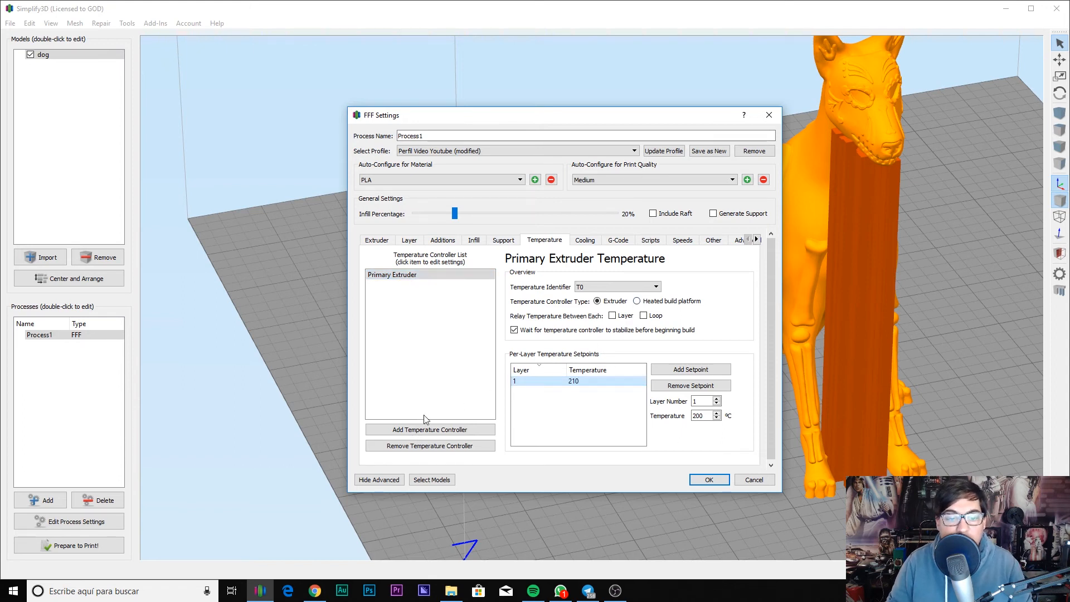
Step: Add a heated-bed temperature controller named 'Cama' with identifier T1 at 50 °C
left_click(409, 433)
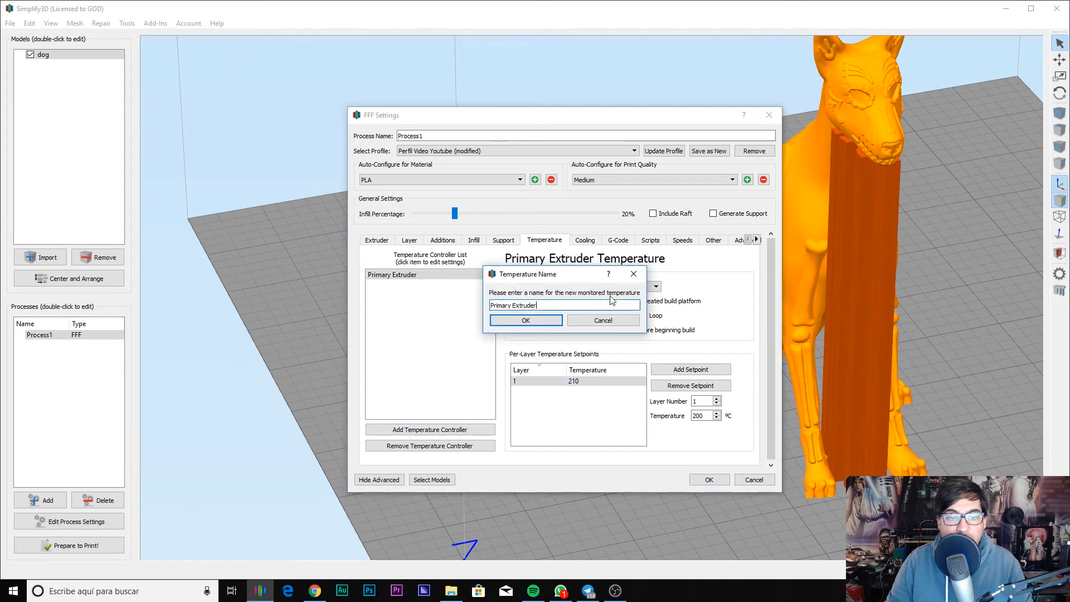
left_click(555, 319)
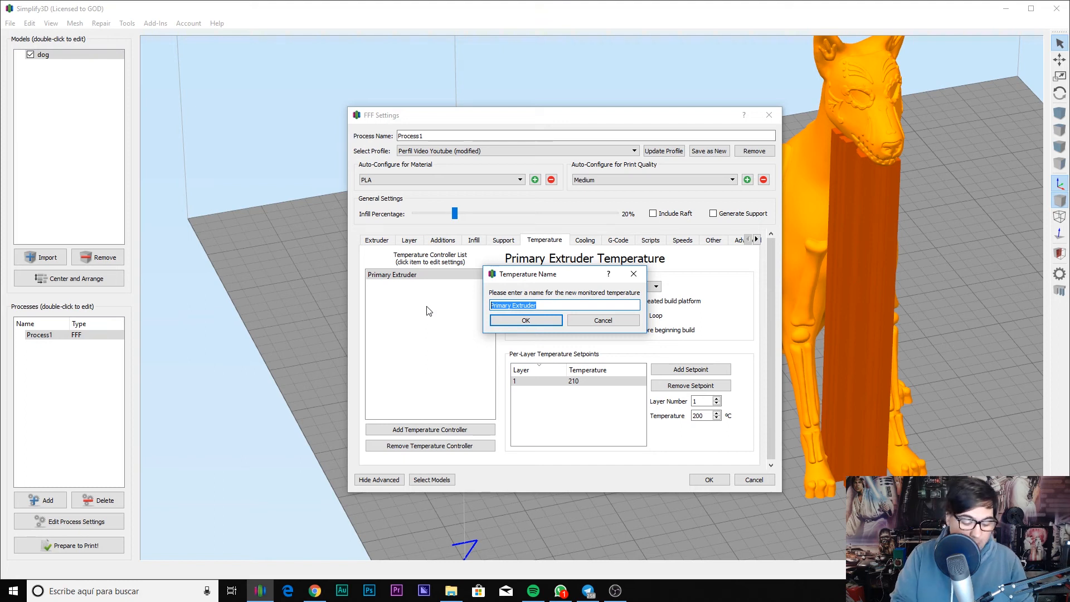
type("Cama")
key("Return")
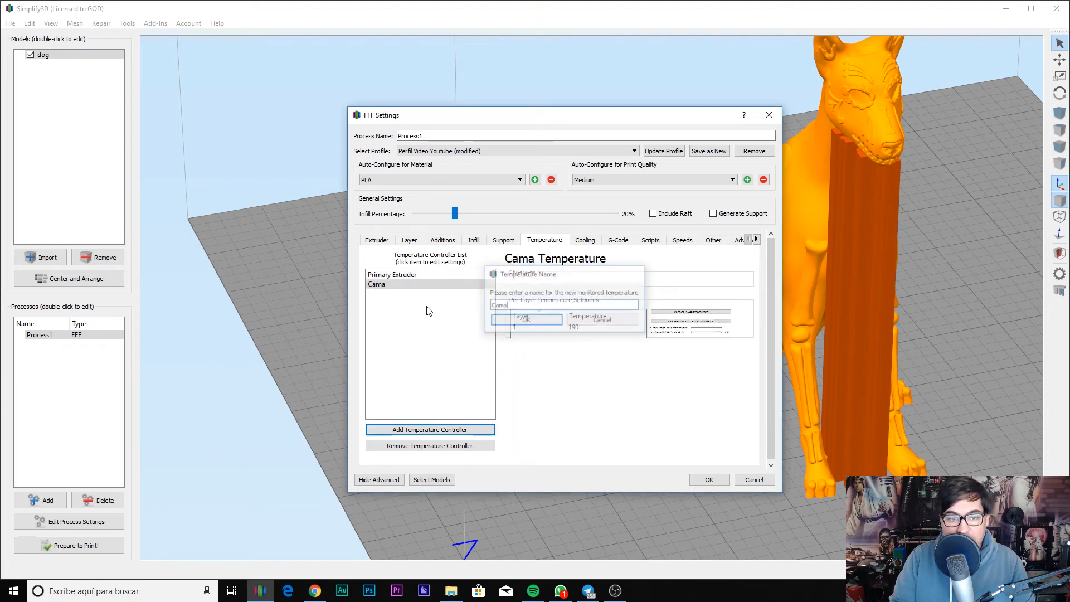
left_click(583, 288)
left_click(585, 302)
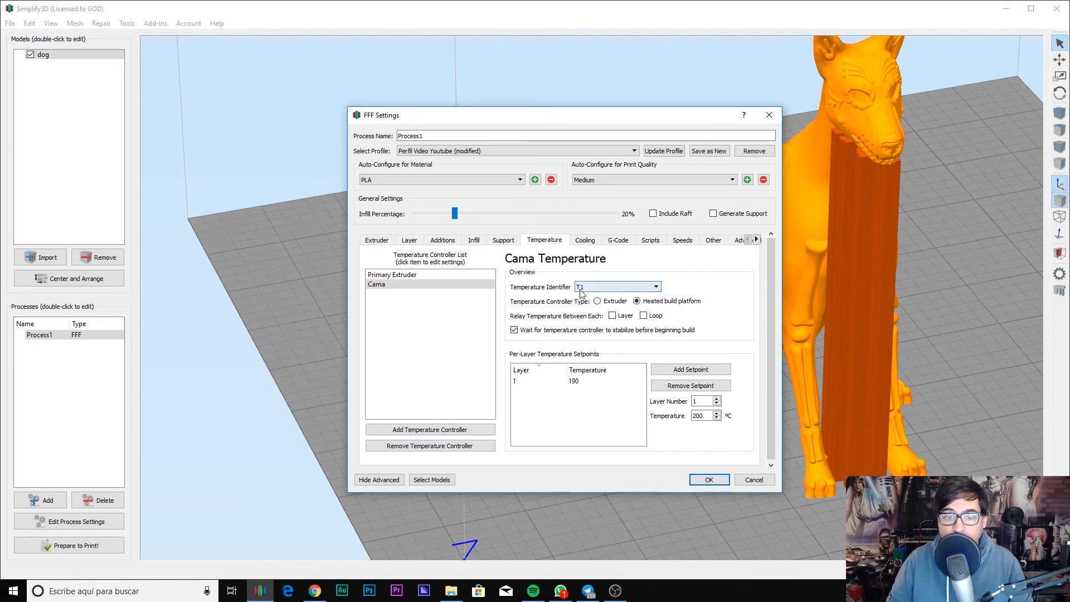
left_click(574, 381)
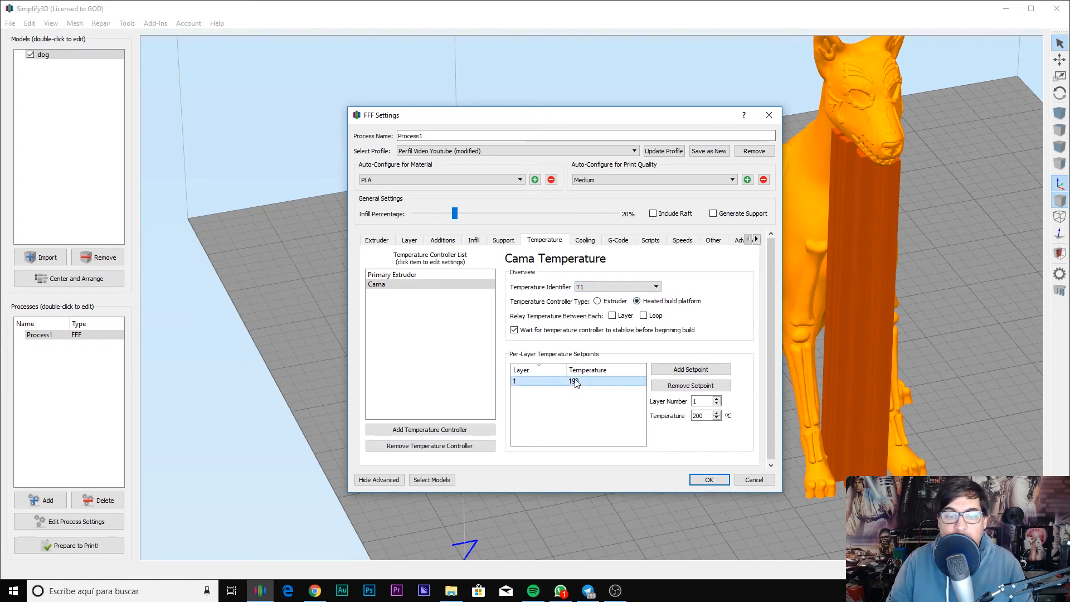
double_click(574, 381)
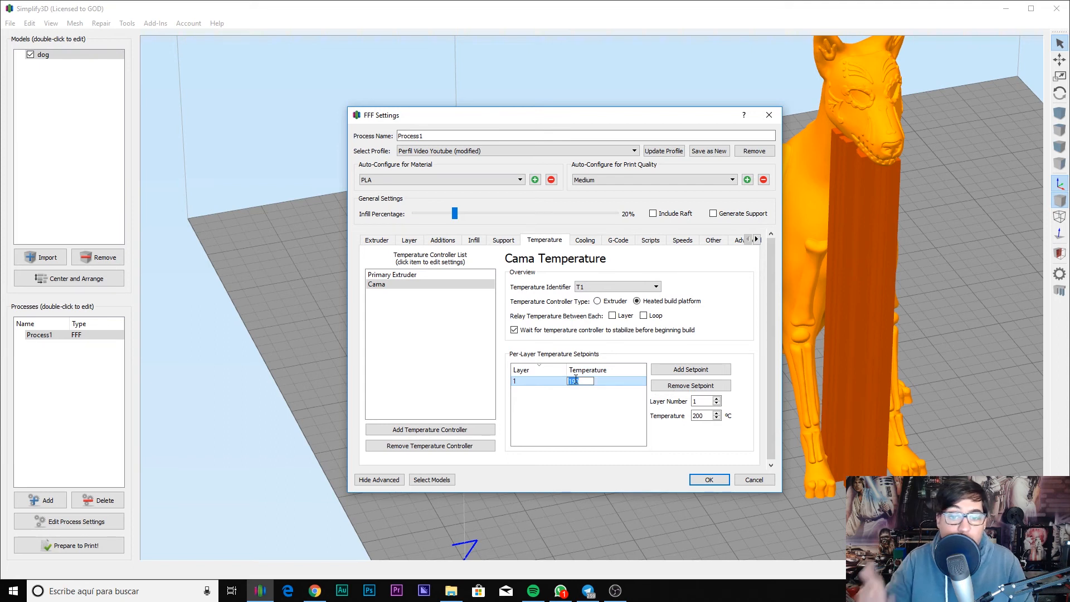
type("50")
key("Return")
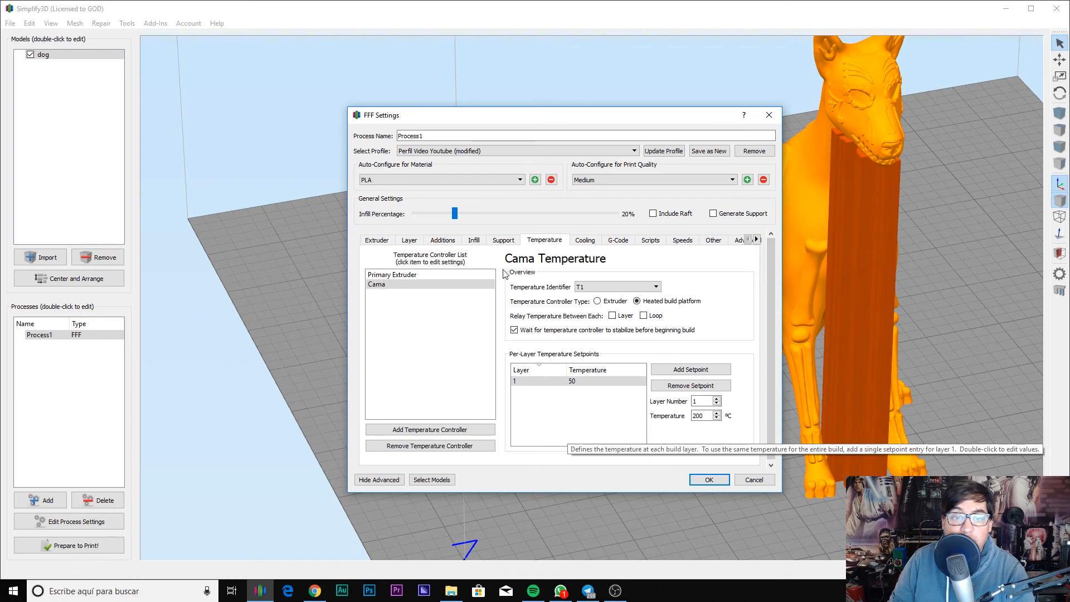
Step: Add a layer 2 setpoint at 45 °C to the Primary Extruder temperature list
left_click(585, 241)
left_click(549, 240)
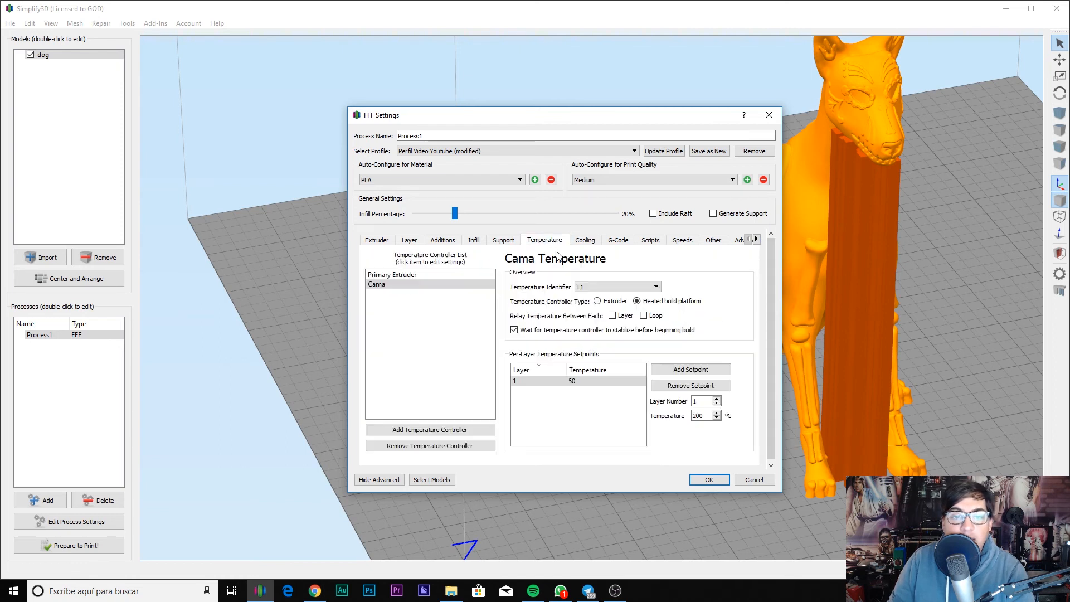
left_click(687, 370)
left_click(686, 371)
left_click(686, 371)
left_click(690, 385)
left_click(690, 386)
left_click(690, 385)
double_click(580, 381)
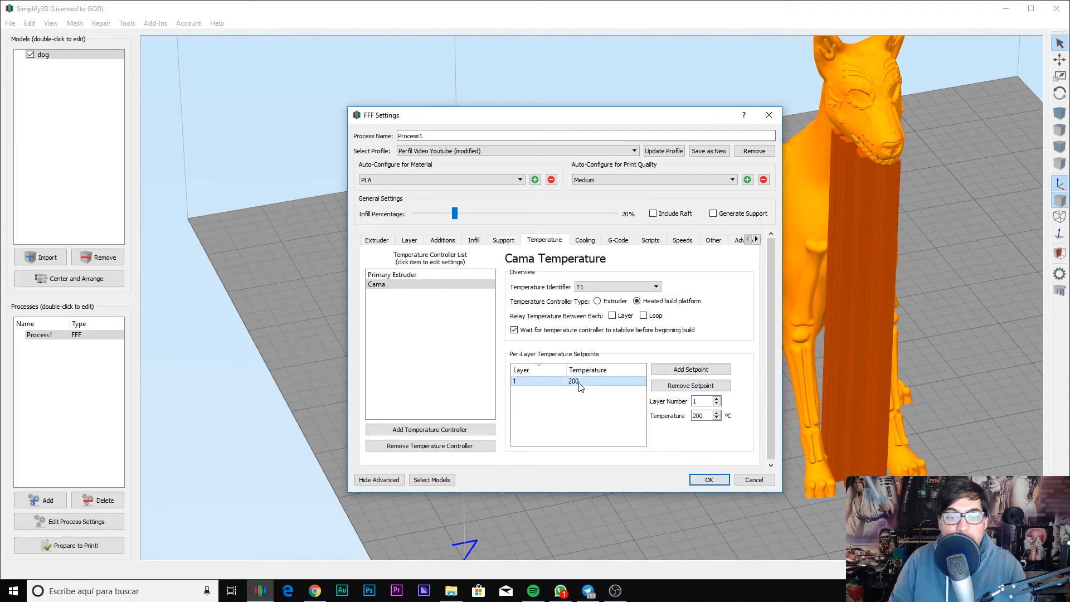
type("50")
left_click_drag(702, 401, 683, 400)
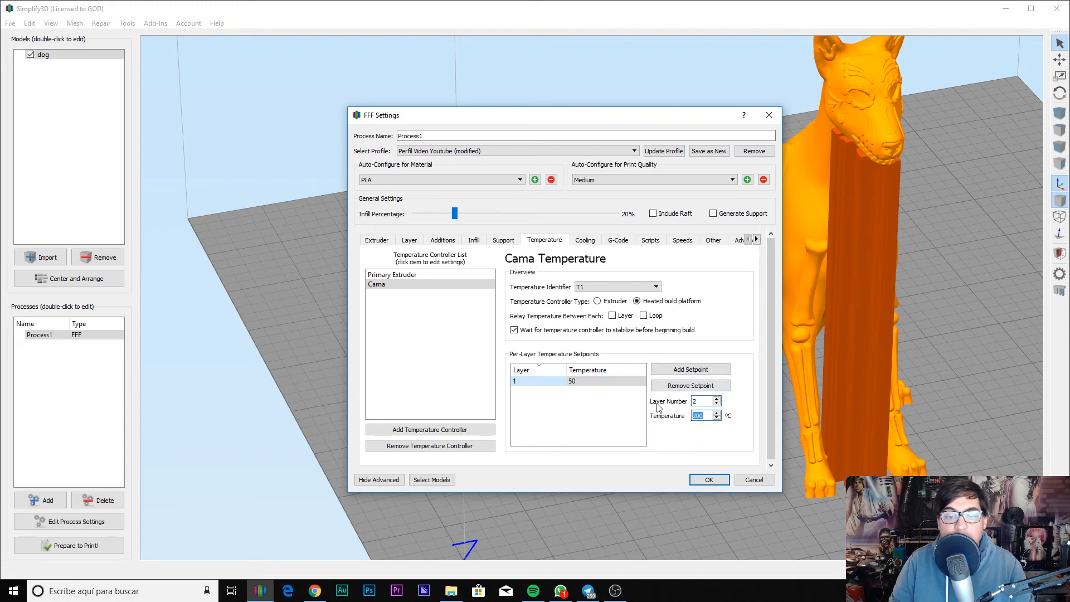
type("45")
left_click(697, 372)
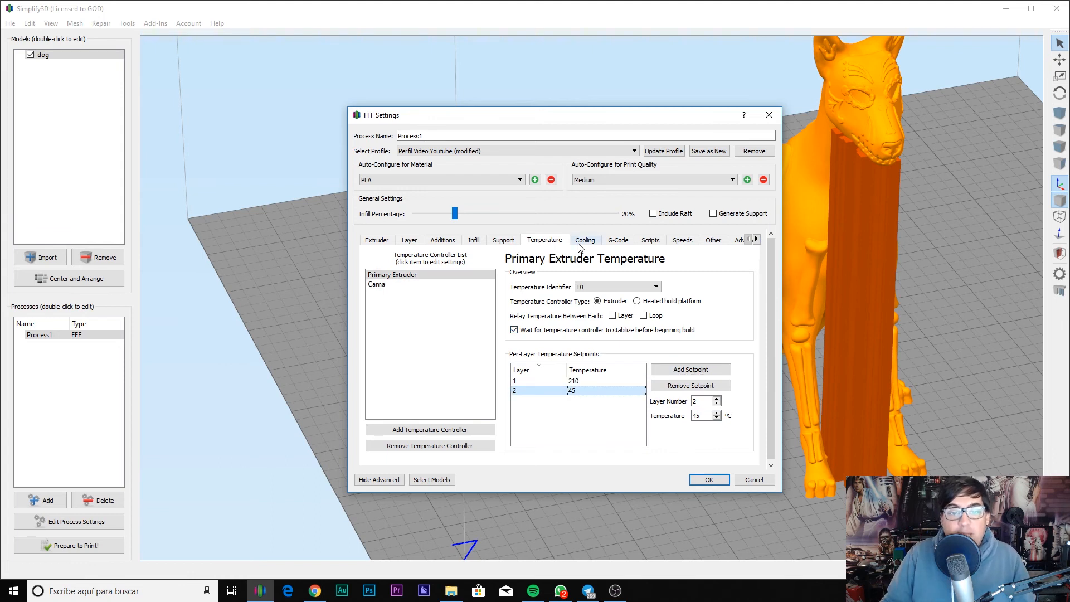
Step: Check the per-layer fan speeds (0% on layer 1, 100% from layer 2), then go to G-Code settings
left_click(583, 241)
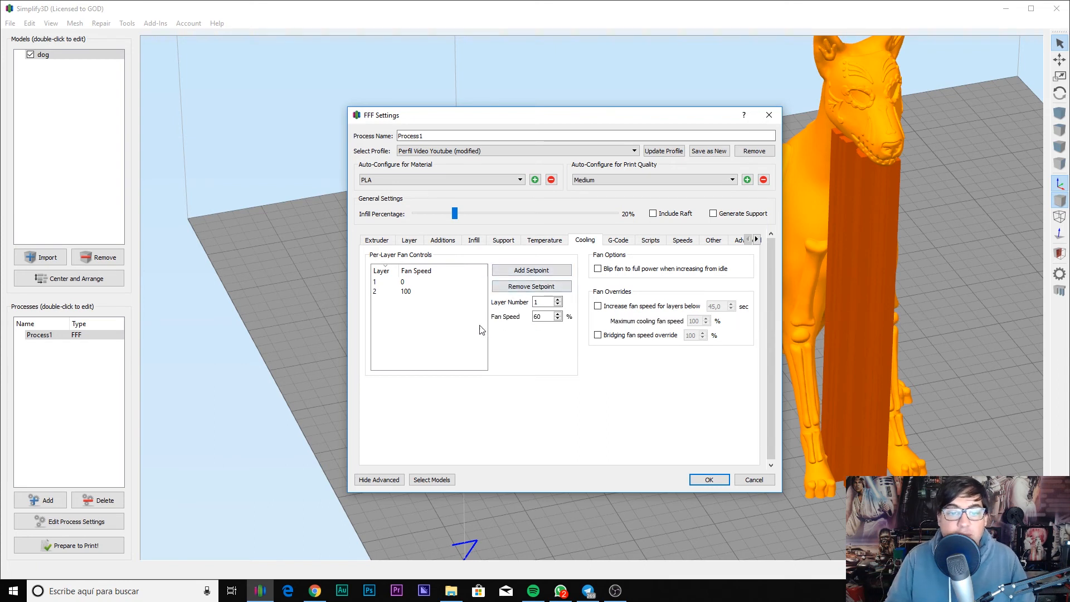
left_click(404, 294)
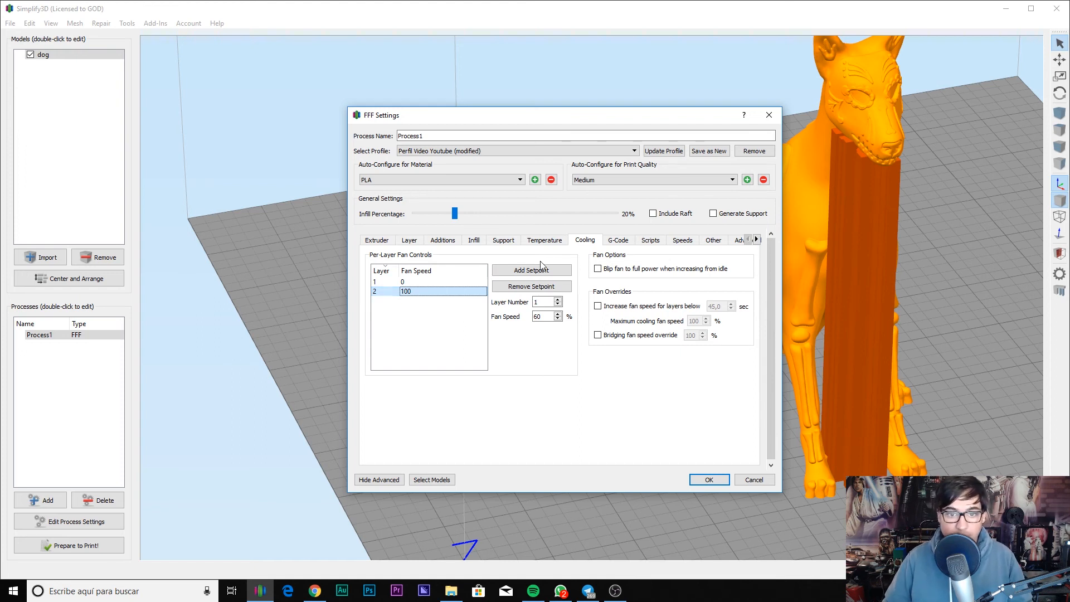
left_click(614, 243)
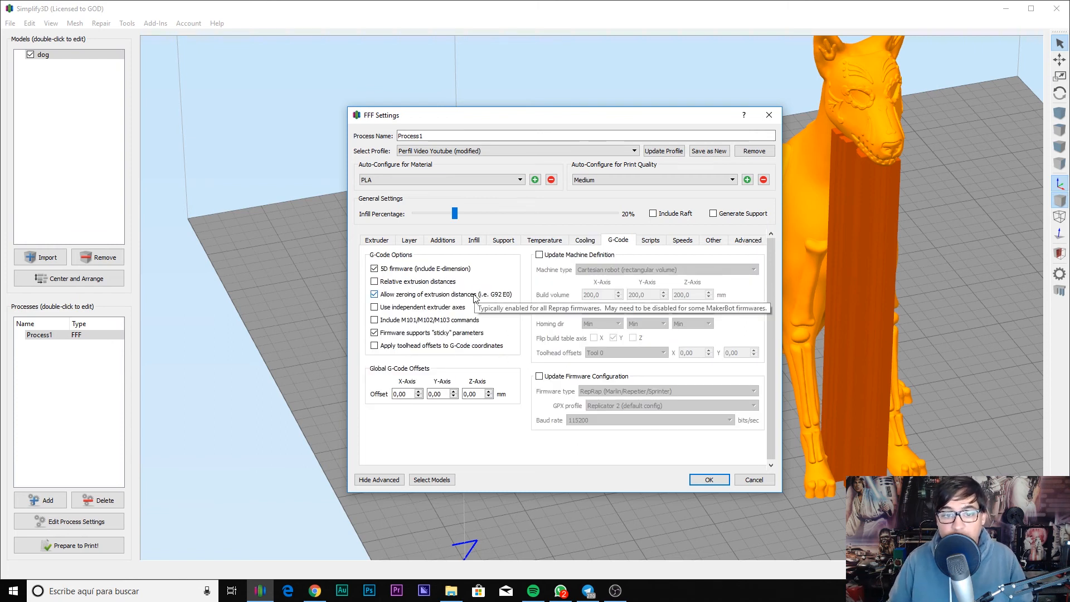
Step: Unlock the machine definition and set build volume X, Y, Z to 300, 300 and 400 mm
left_click(562, 255)
left_click(600, 294)
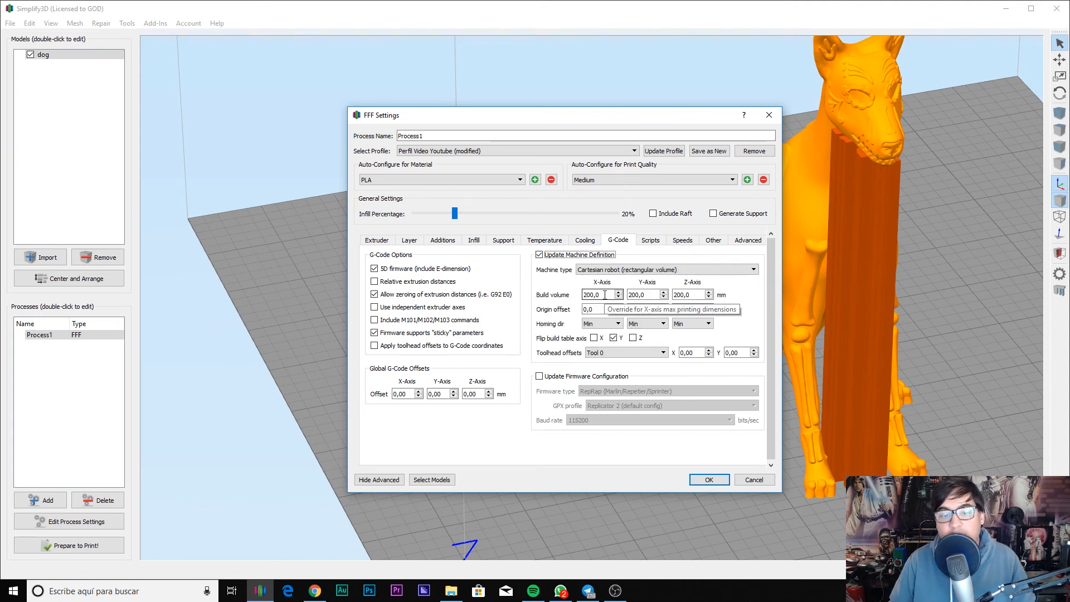
double_click(605, 294)
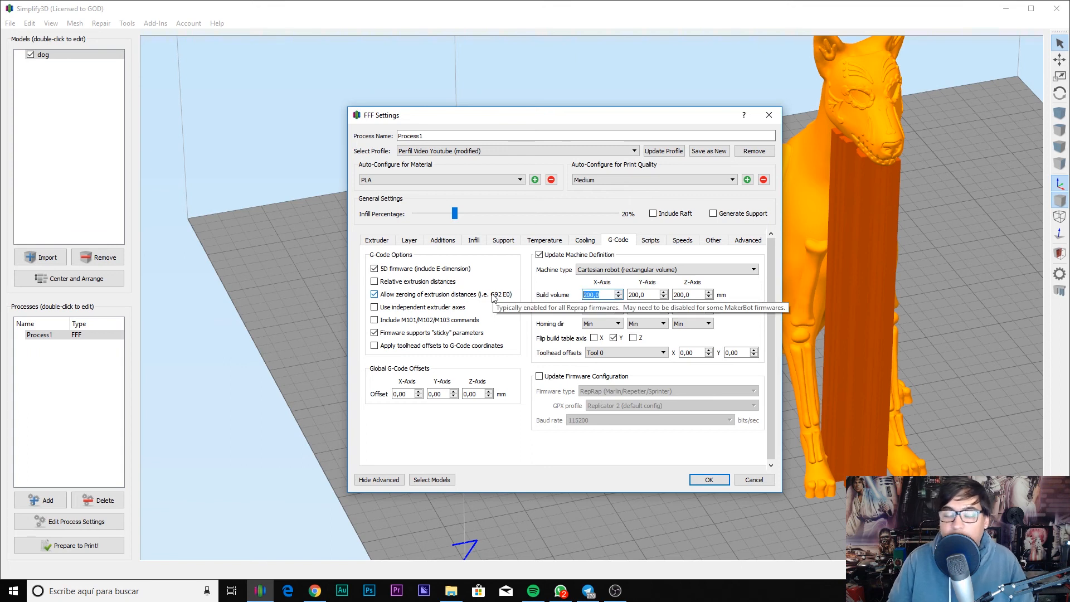
type("300")
key("Tab")
type("300")
key("Tab")
type("4")
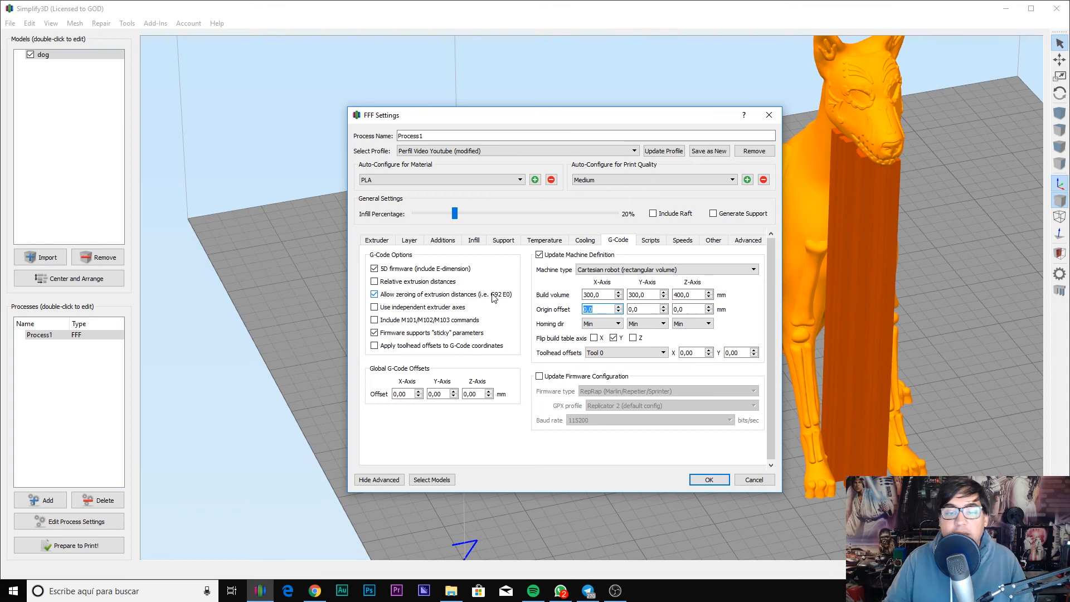
double_click(472, 394)
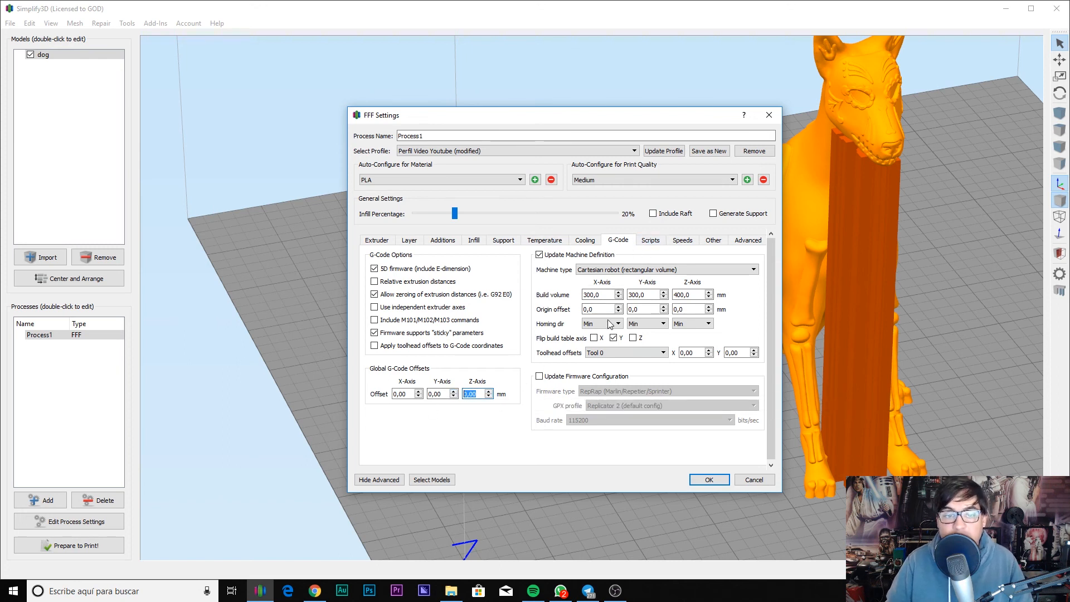
left_click(651, 241)
Step: Inspect the Starting ('G28 ; home all axes'), Retraction and Ending scripts, then the Speeds settings
left_click(395, 294)
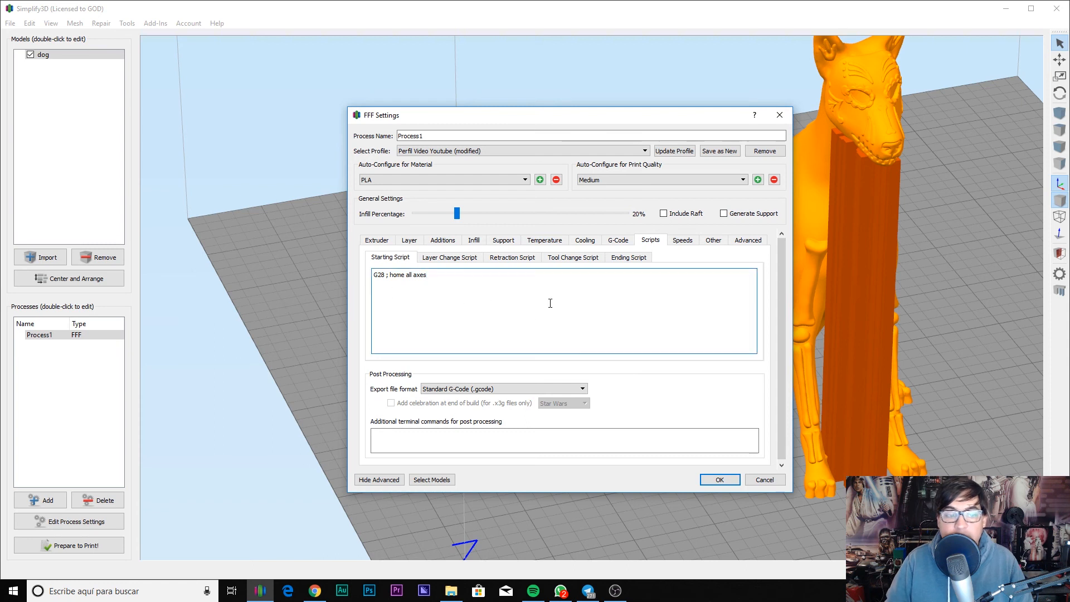
left_click_drag(431, 278, 400, 278)
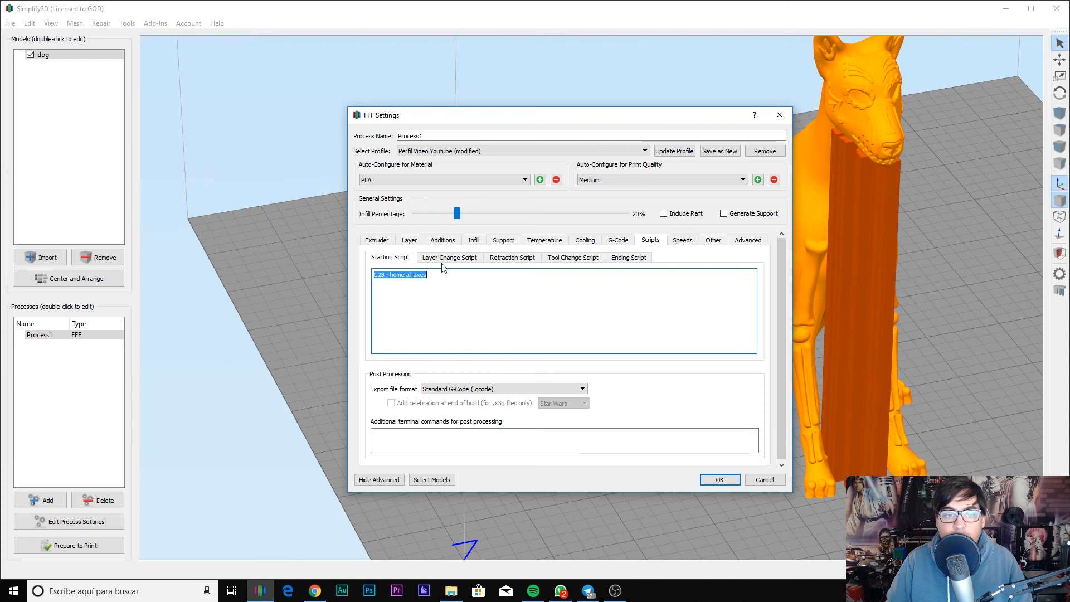
left_click(526, 259)
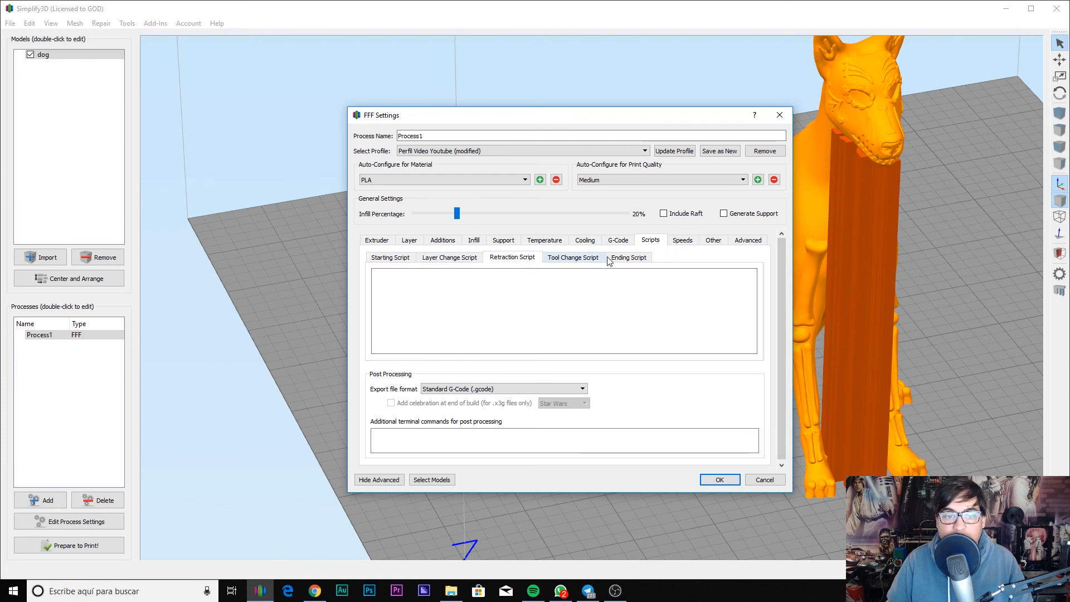
left_click(617, 258)
left_click(682, 241)
key("Tab")
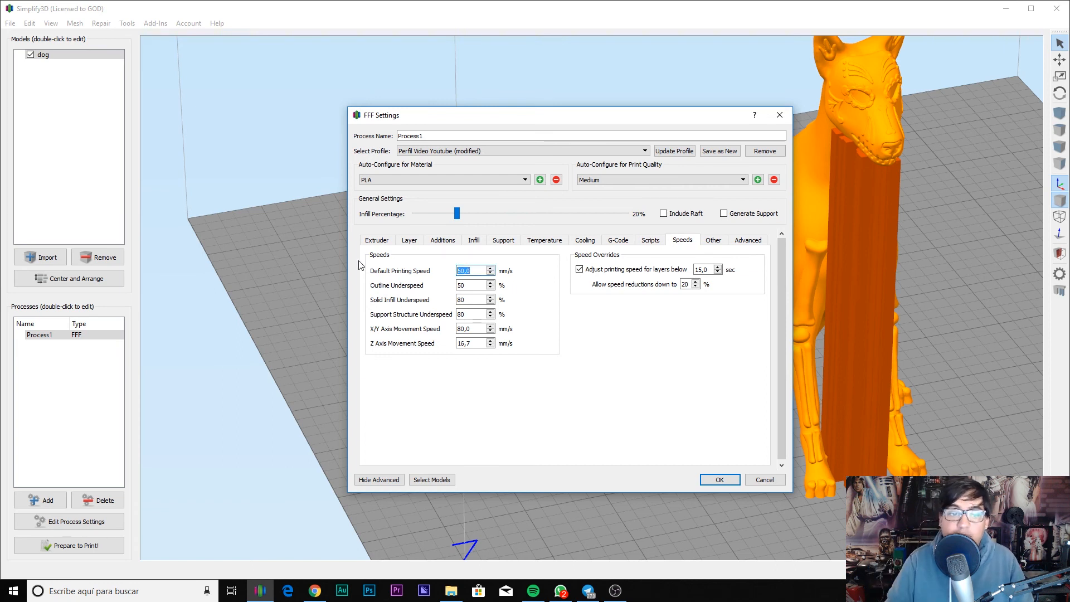
Step: Change the default printing speed from 60 to 45 mm/s
key("Tab")
left_click_drag(476, 300, 416, 316)
left_click(468, 328)
left_click_drag(466, 343, 439, 349)
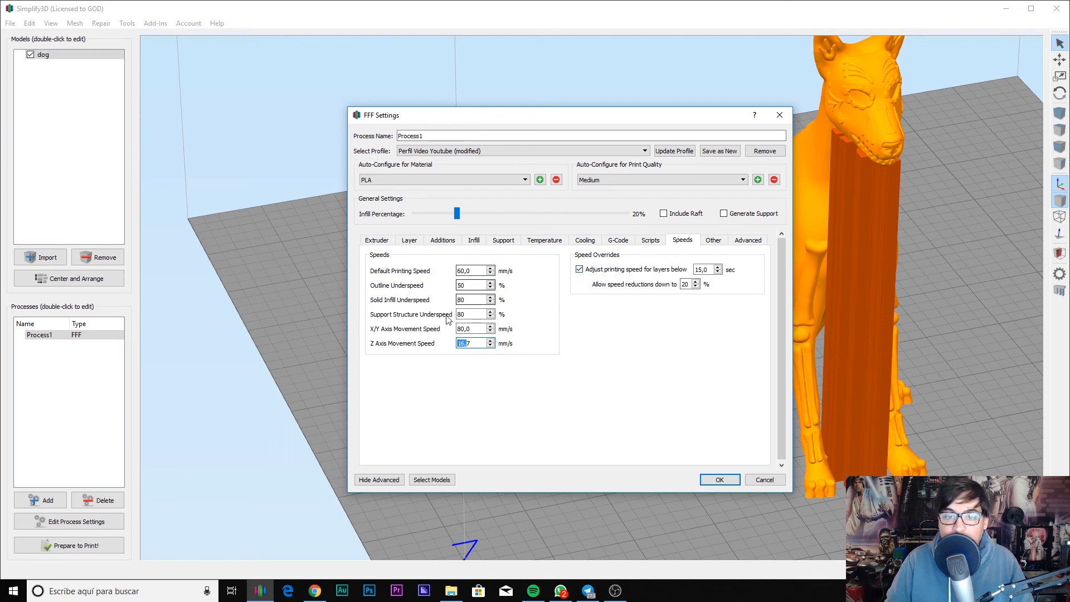
key("shift+Tab")
key("shift+Tab")
key("shift+Tab")
key("shift+Tab")
key("shift+Tab")
type("45")
key("Tab")
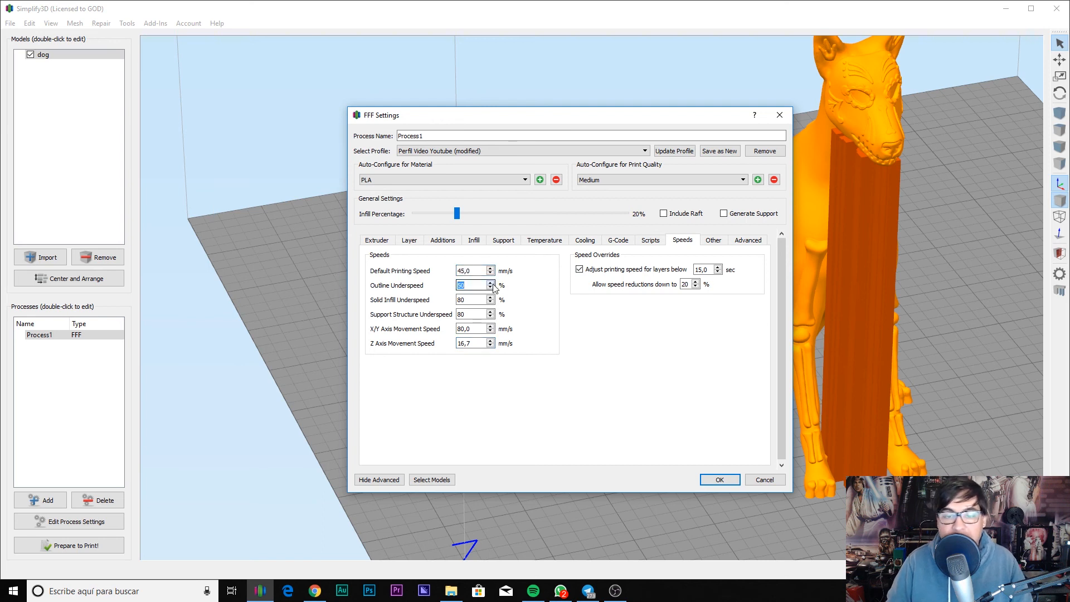
Step: Look over the Other and Advanced settings, then save the process with OK
left_click(713, 241)
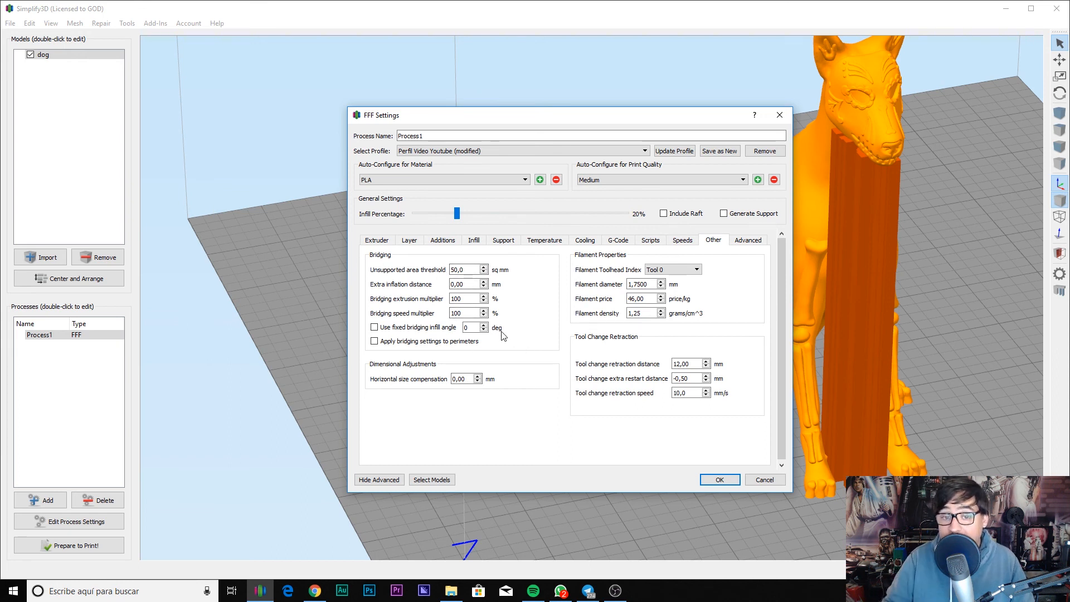
left_click(750, 241)
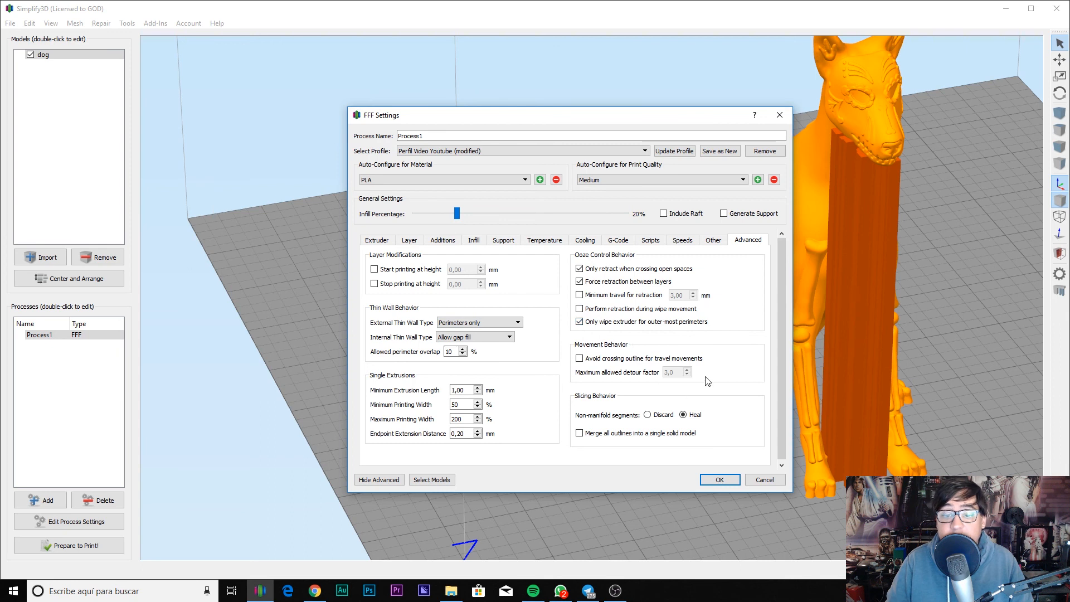
left_click(728, 480)
scroll(728, 480, "down", 5)
left_click_drag(728, 480, 676, 407)
scroll(727, 380, "up", 5)
scroll(727, 383, "down", 5)
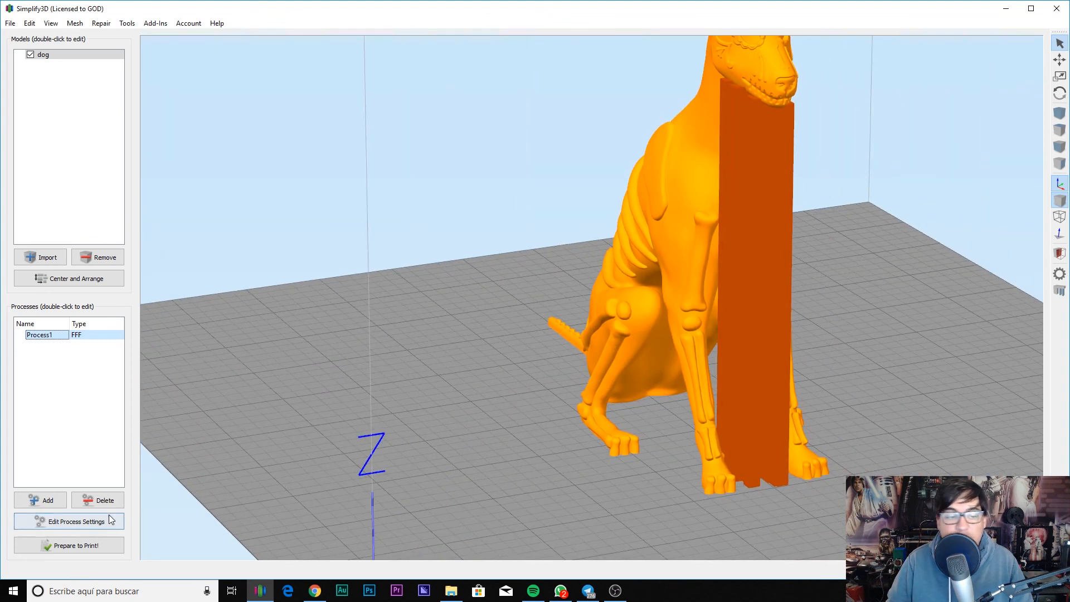
Step: Run Prepare to Print! and confirm the Support Generation prompt to slice the dog
left_click(80, 546)
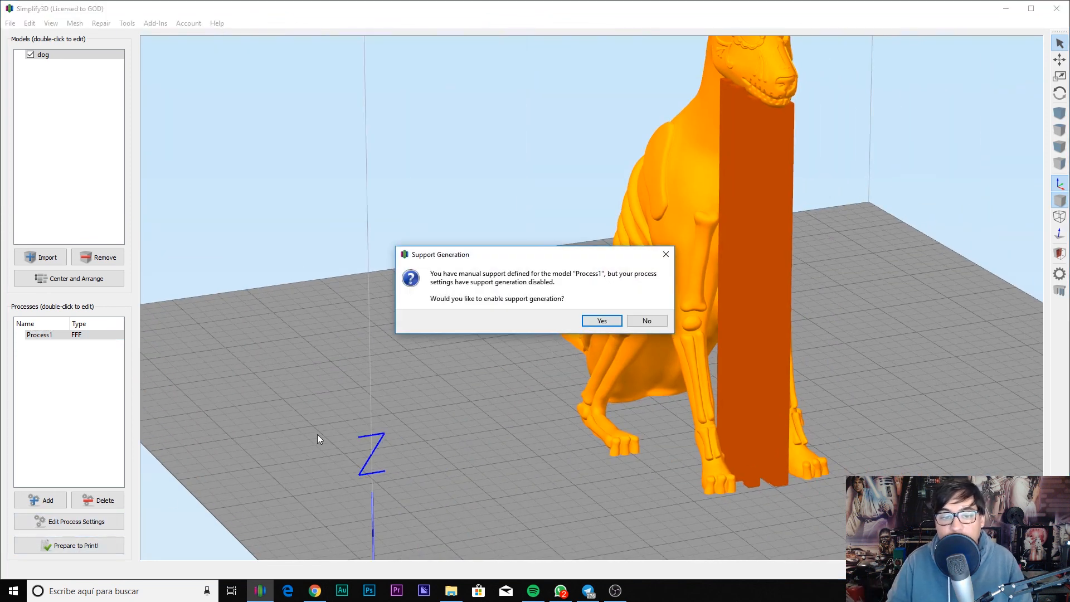
left_click(593, 324)
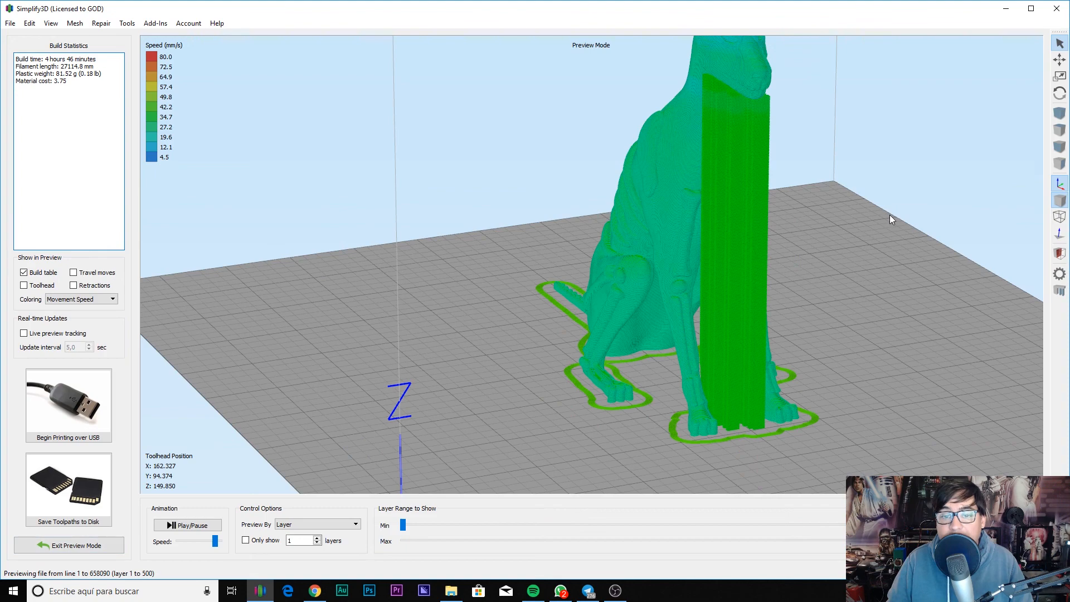
left_click_drag(889, 216, 587, 262)
scroll(653, 269, "up", 5)
scroll(652, 269, "up", 4)
right_click_drag(771, 232, 705, 316)
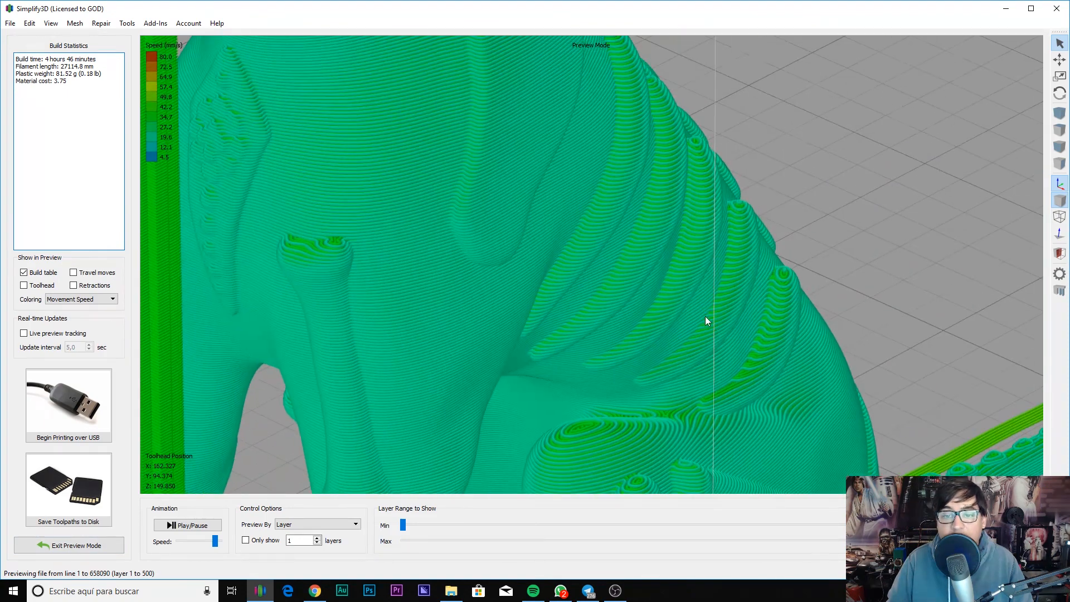
scroll(718, 303, "down", 5)
left_click_drag(753, 257, 726, 301)
left_click_drag(880, 321, 703, 376)
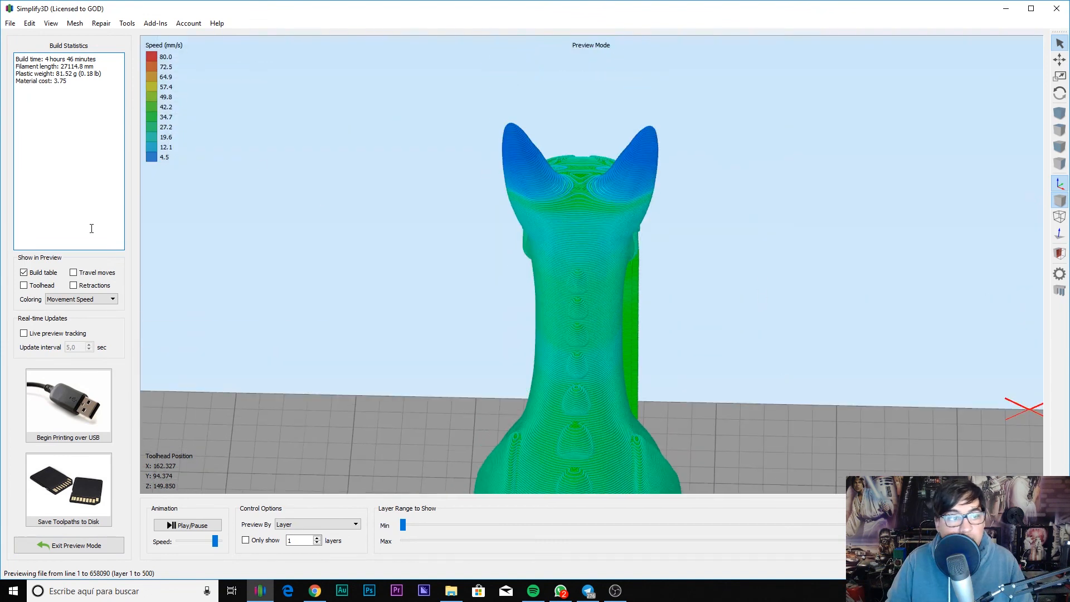
left_click_drag(361, 313, 410, 244)
right_click_drag(653, 298, 789, 215)
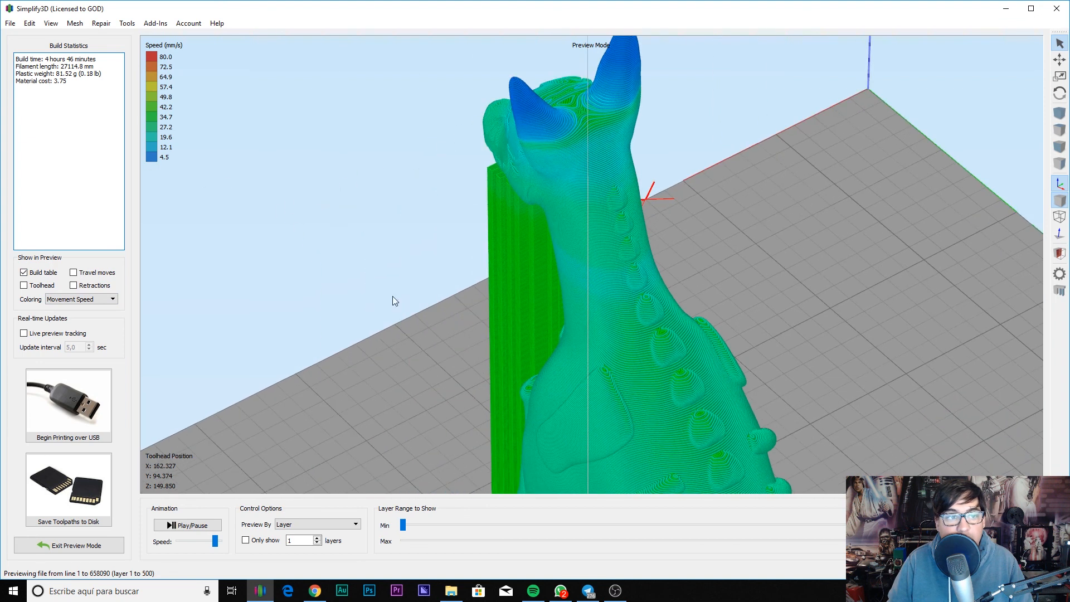
left_click_drag(392, 297, 841, 333)
right_click_drag(530, 346, 643, 185)
left_click_drag(645, 190, 697, 273)
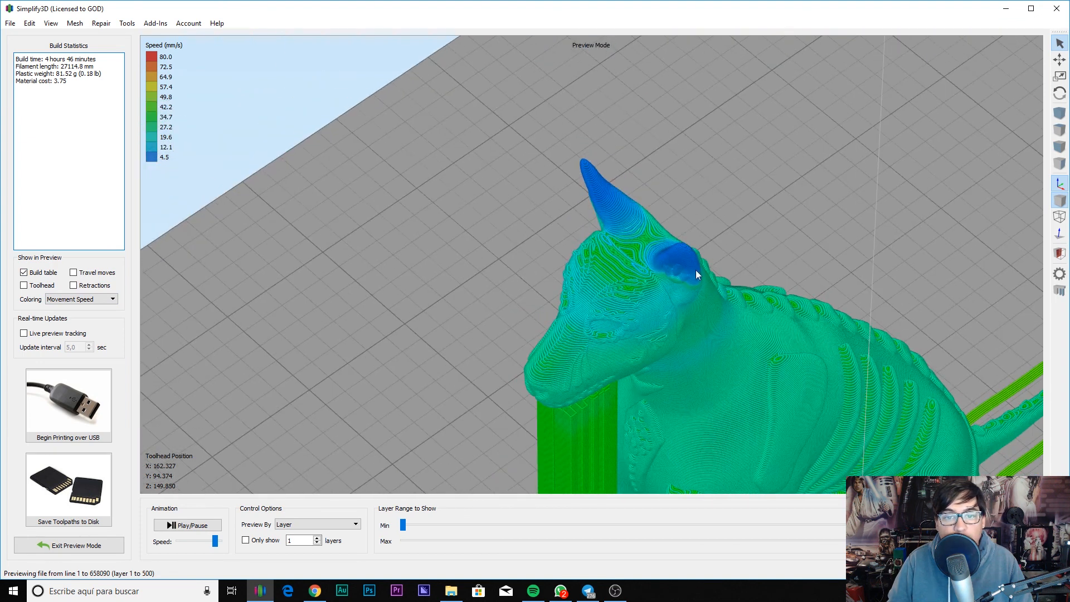
left_click_drag(592, 187, 801, 153)
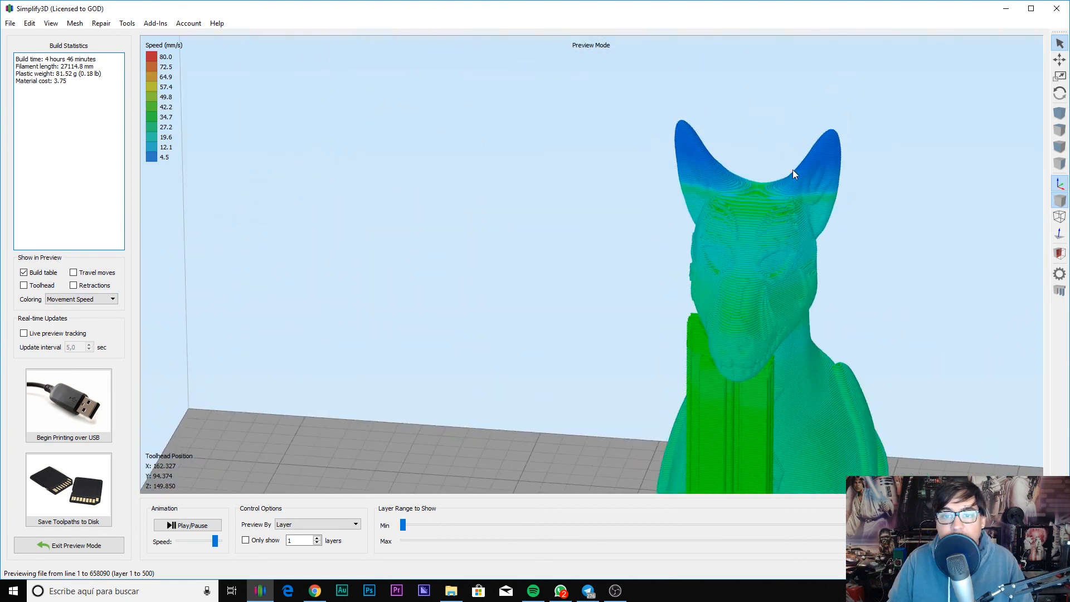
middle_click_drag(761, 292, 597, 146)
scroll(606, 240, "up", 5)
scroll(596, 273, "down", 9)
left_click_drag(578, 305, 707, 351)
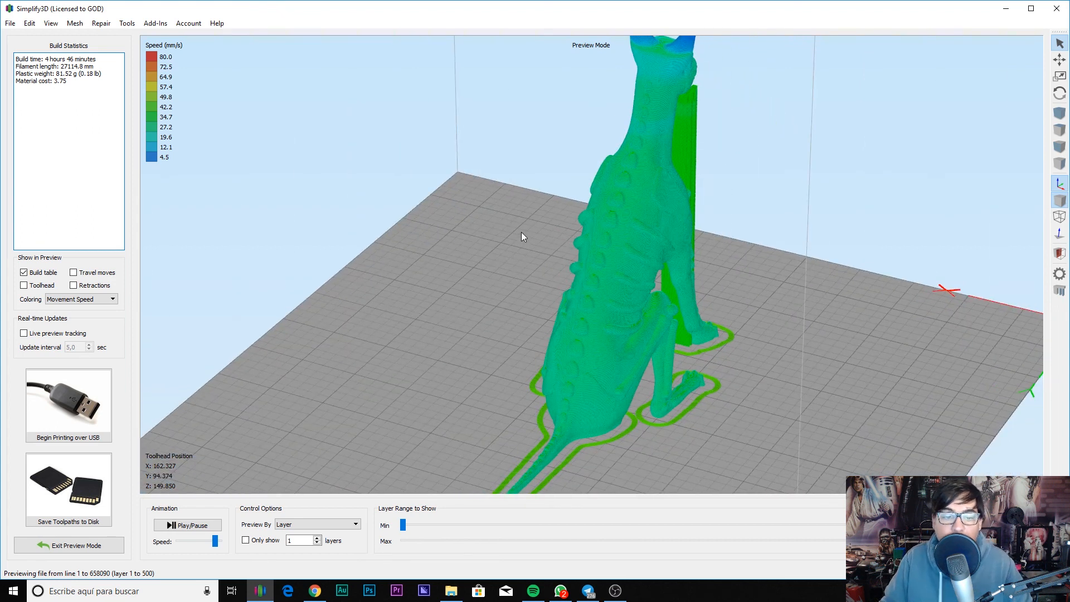
left_click_drag(524, 237, 444, 262)
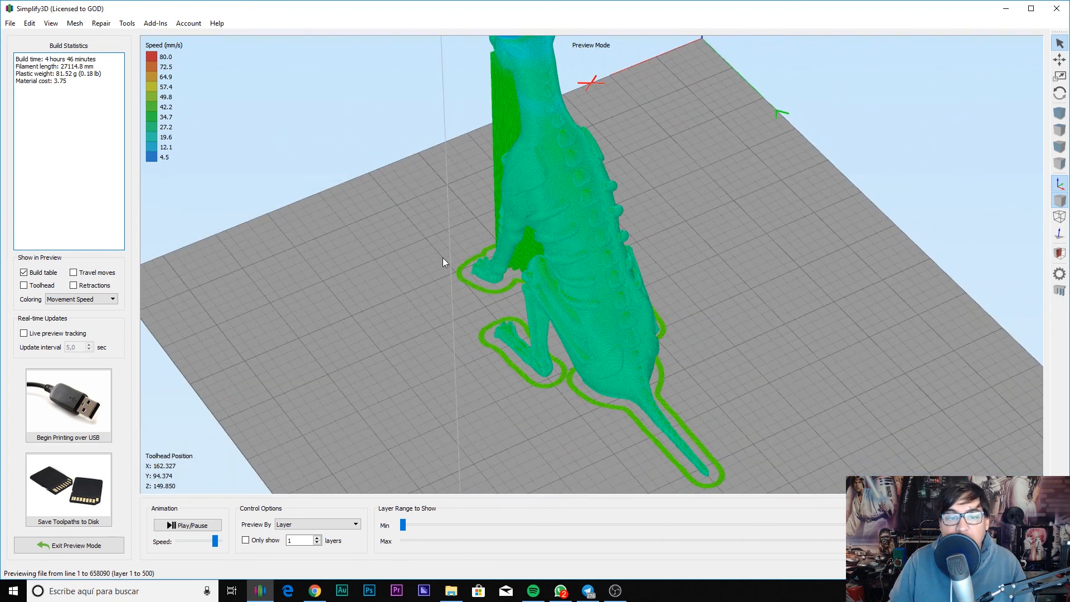
left_click_drag(676, 239, 740, 372)
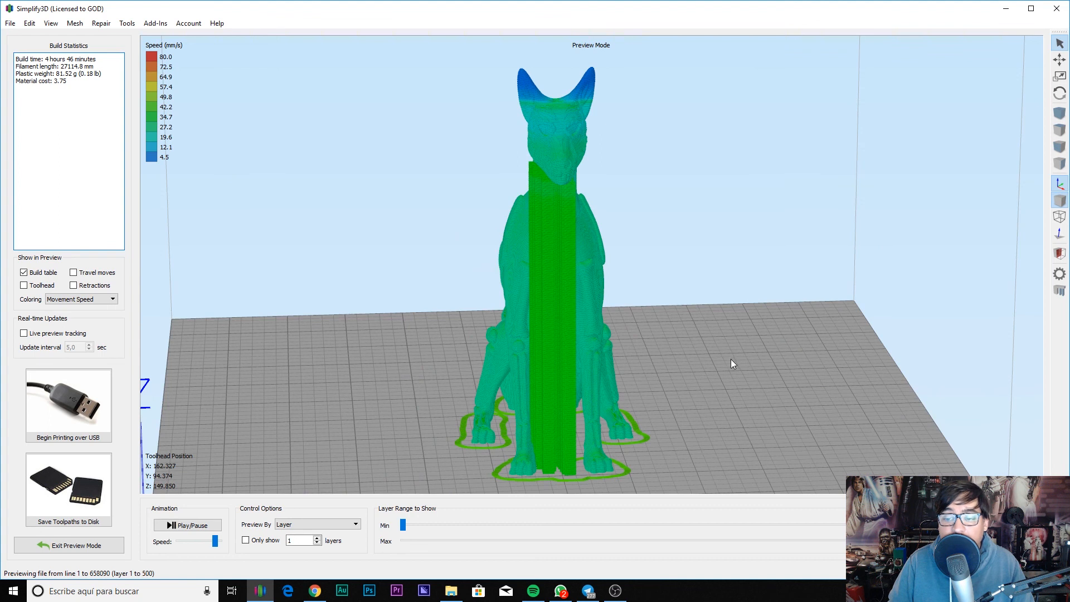
left_click_drag(752, 437, 477, 410)
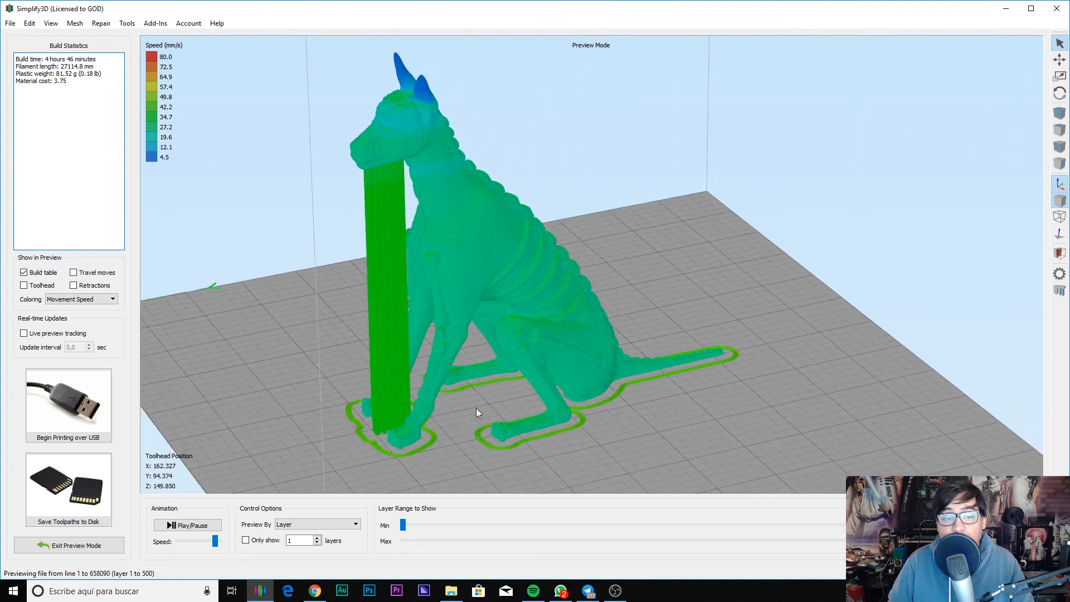
left_click_drag(715, 399, 706, 339)
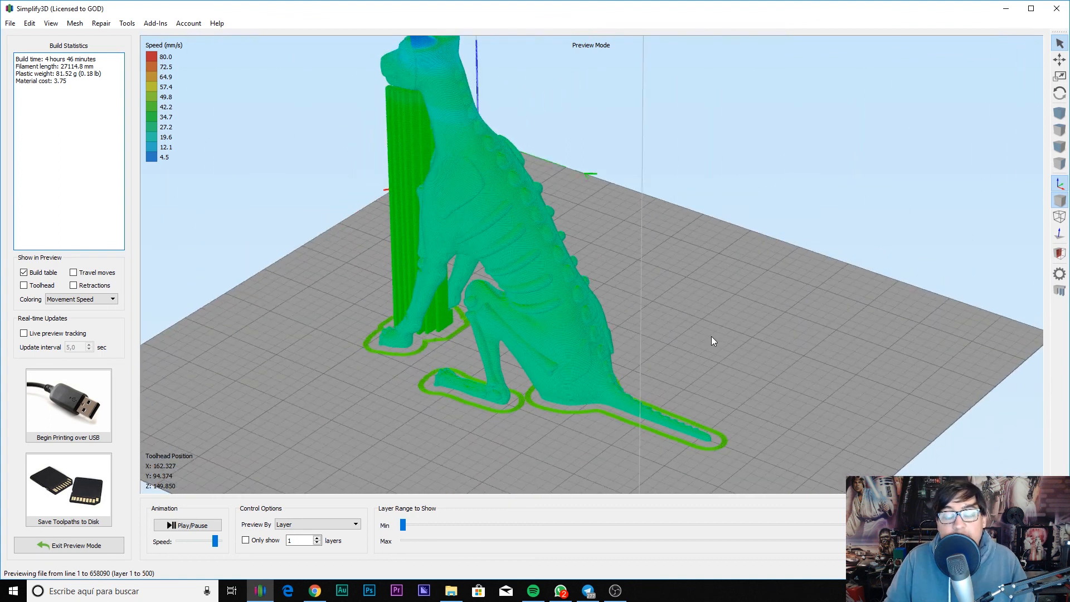
key("alt+Tab")
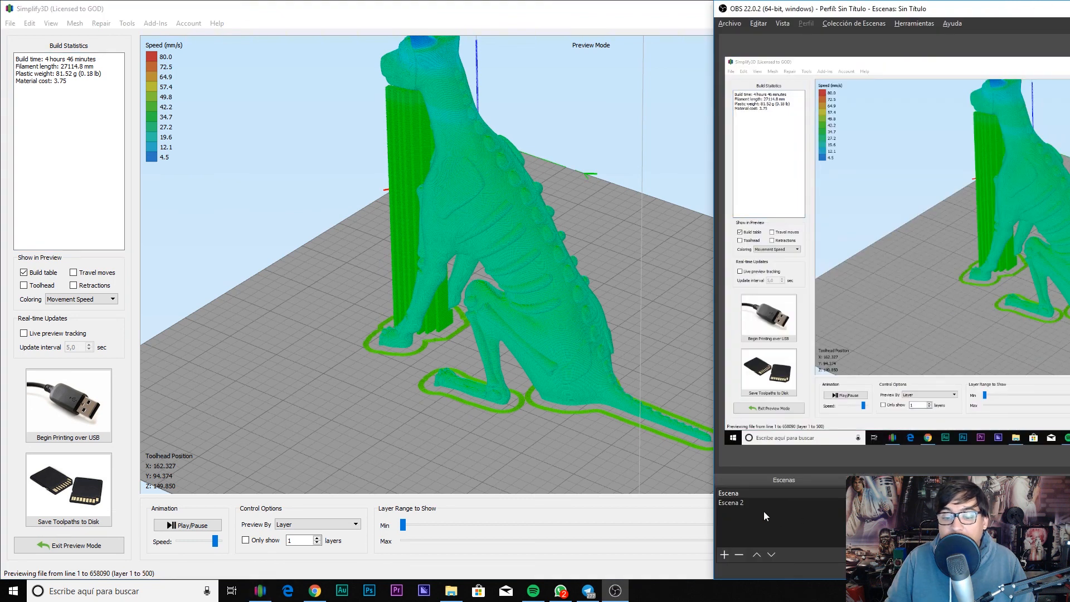